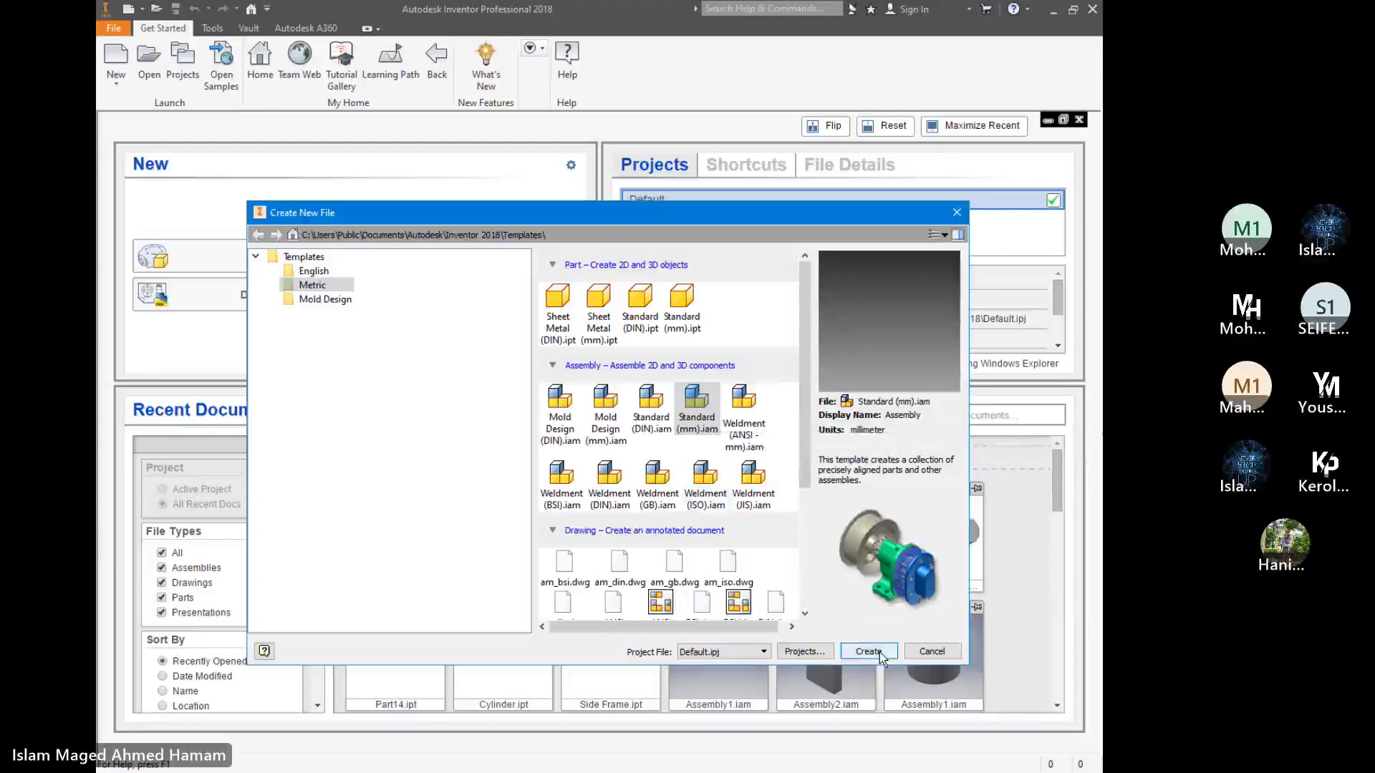
# Create a new metric assembly from the Standard (mm).iam template
pyautogui.click(869, 653)
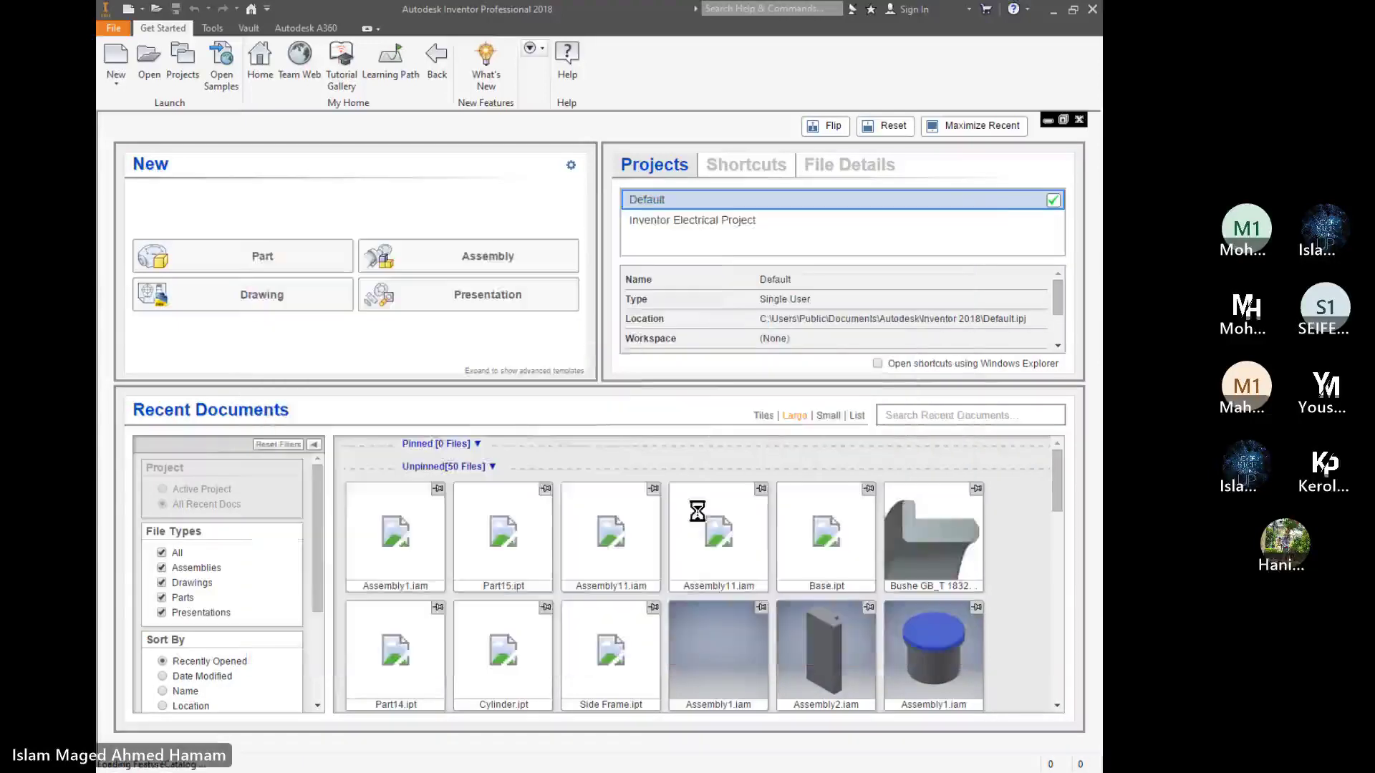
pyautogui.moveTo(698, 515)
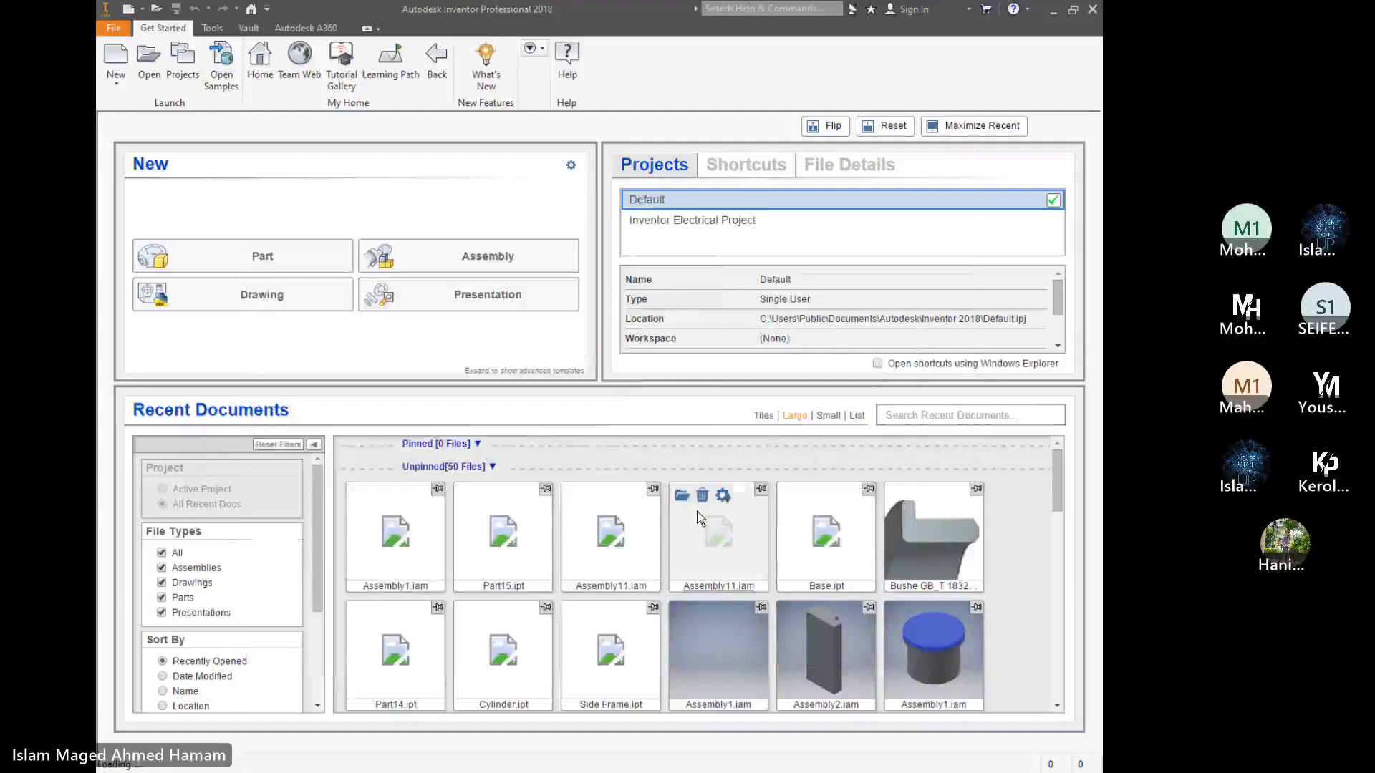
pyautogui.click(700, 517)
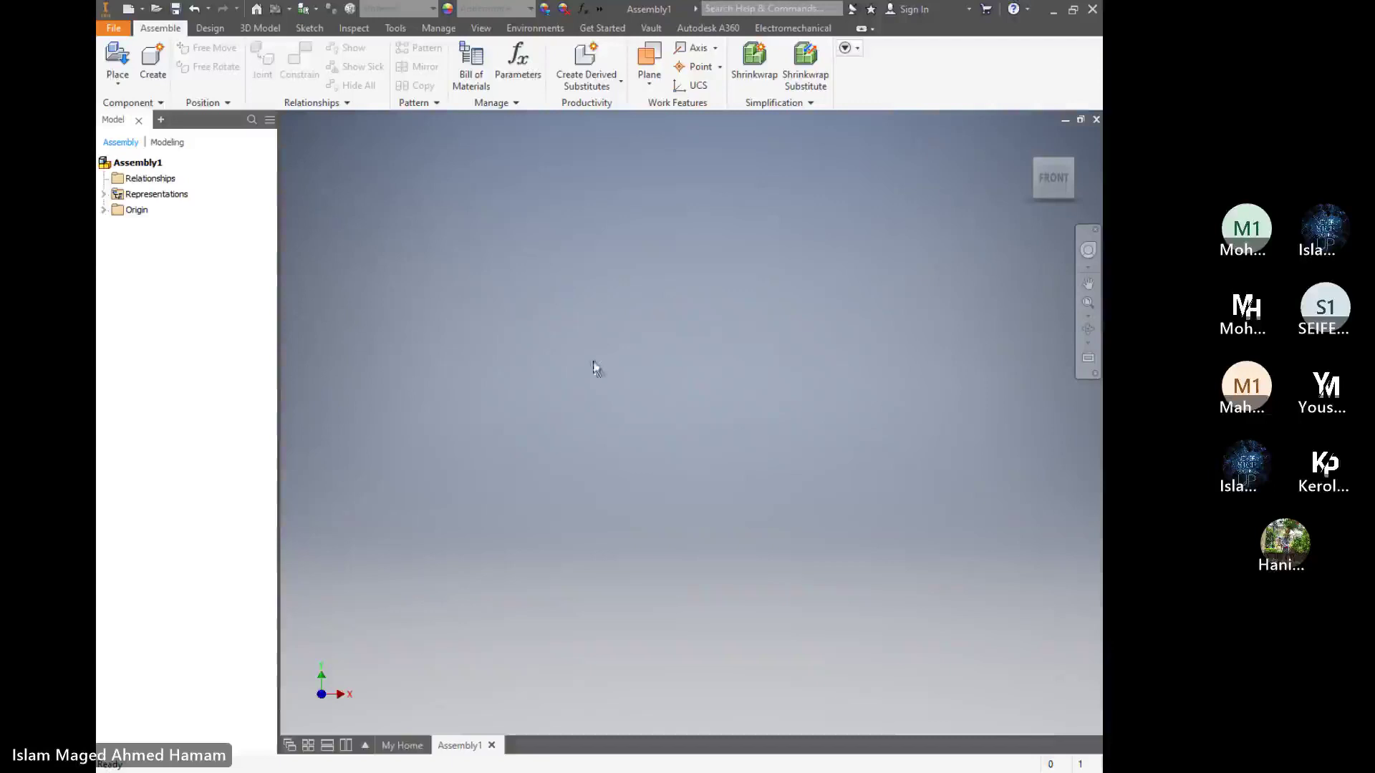
# Start the Spur Gear generator and save the assembly to the Desktop as Assembly1 when required
pyautogui.click(211, 29)
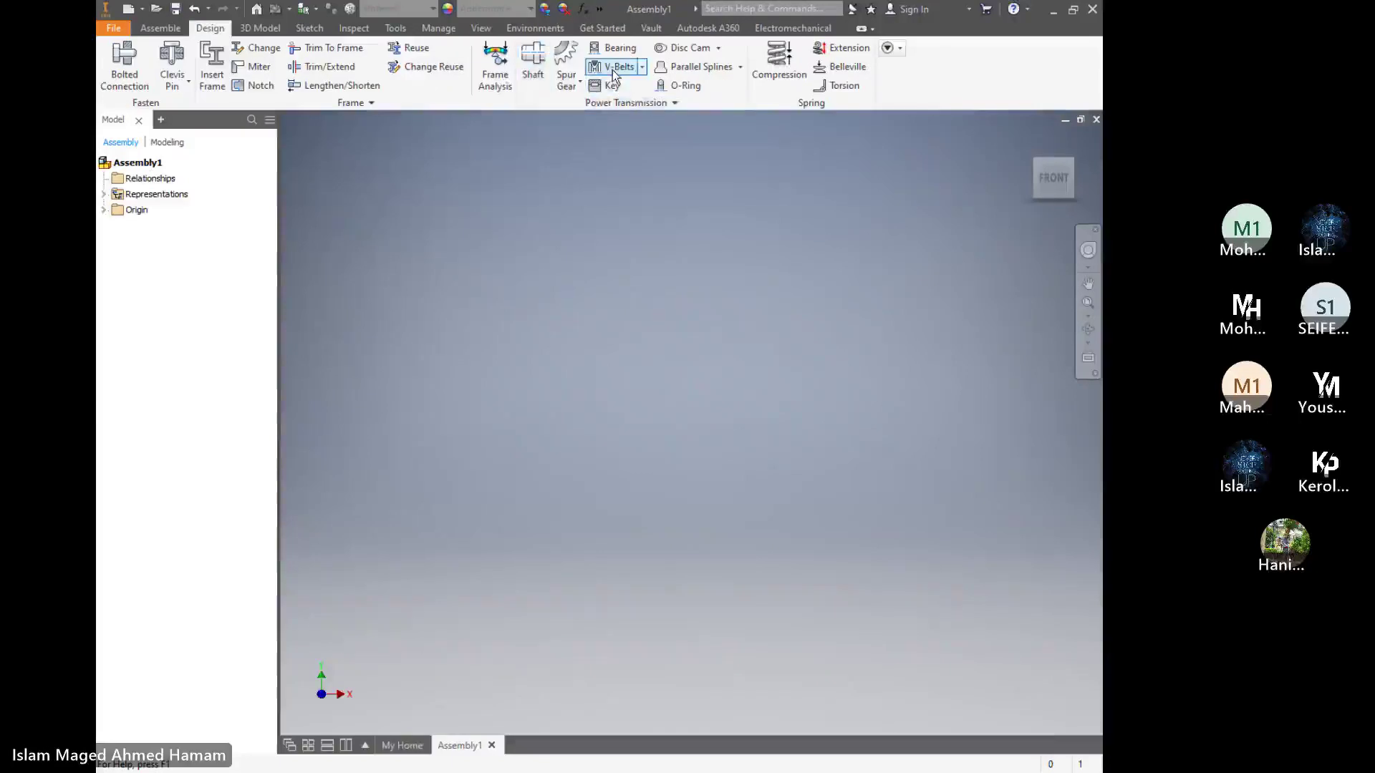
pyautogui.click(575, 84)
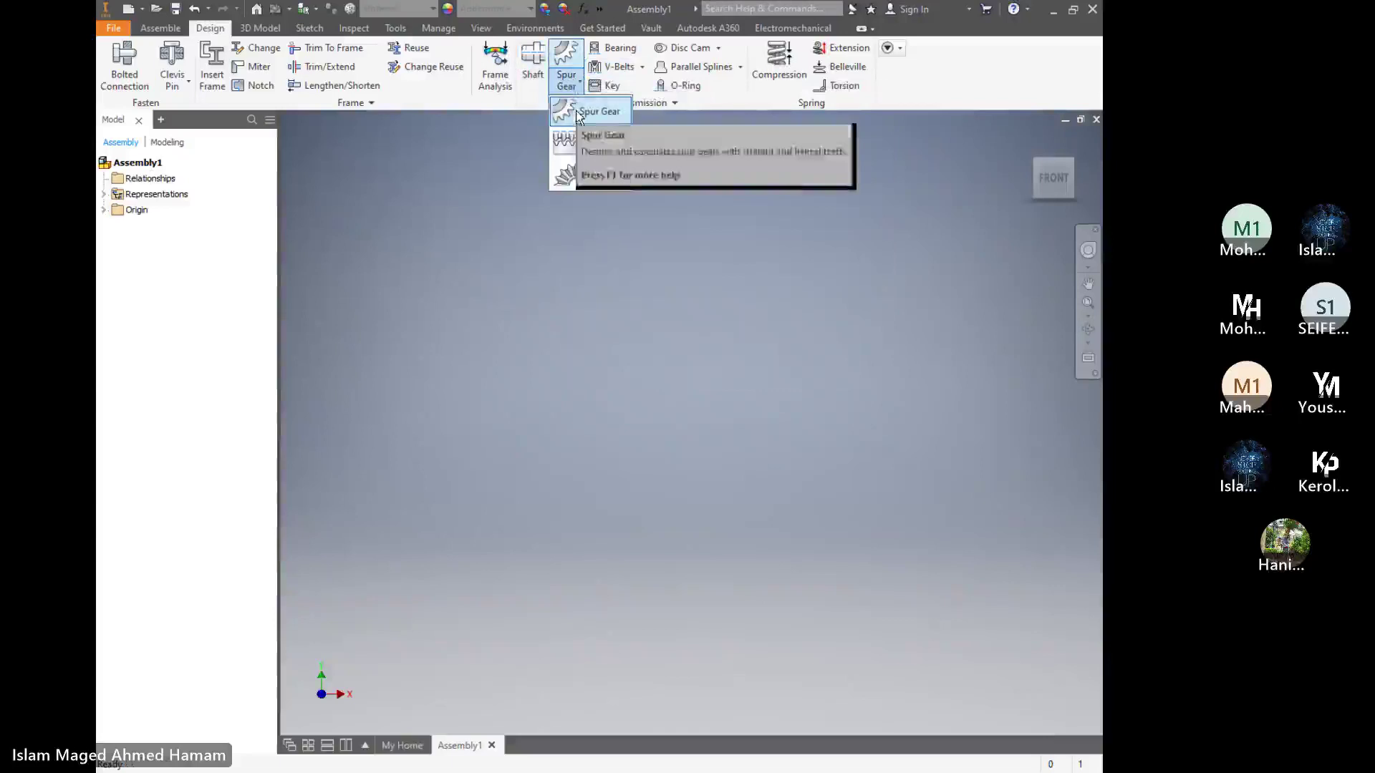
pyautogui.click(587, 112)
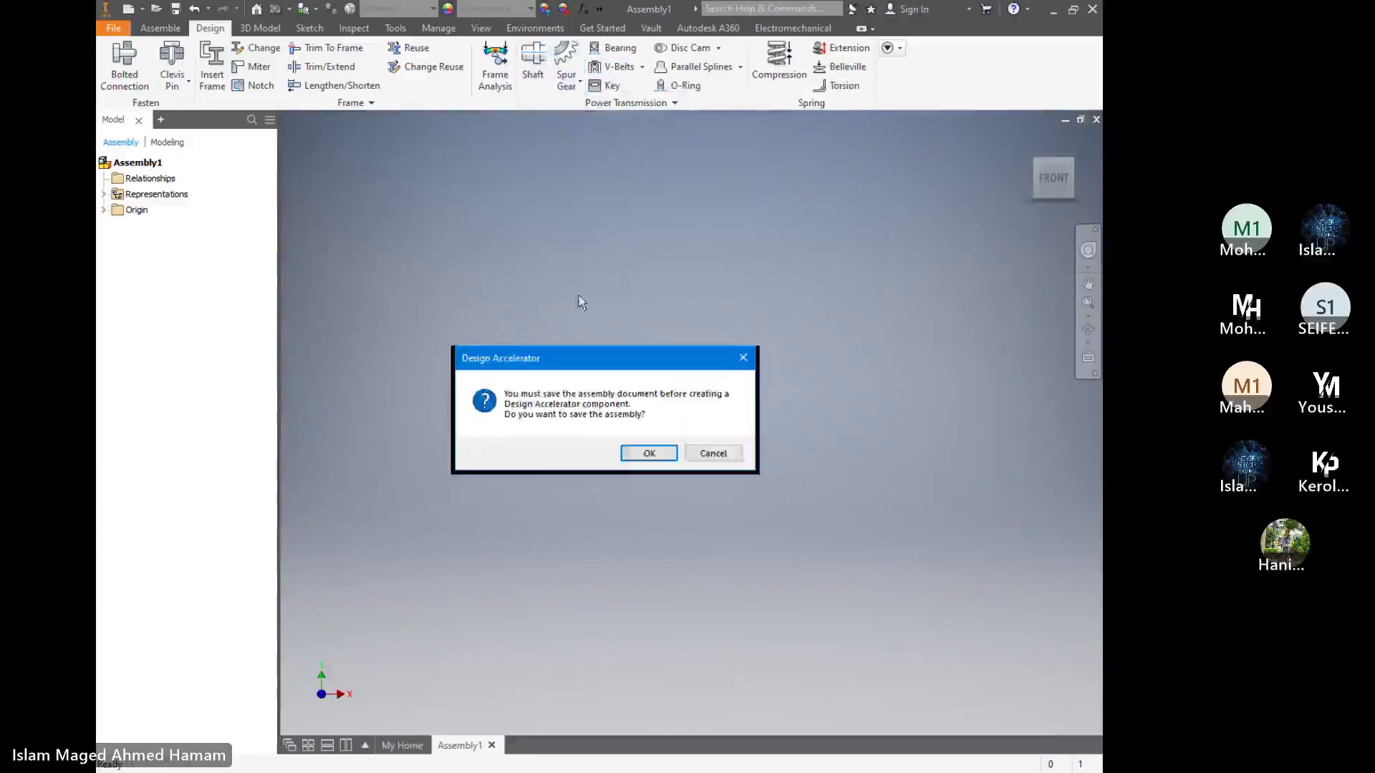
pyautogui.click(626, 453)
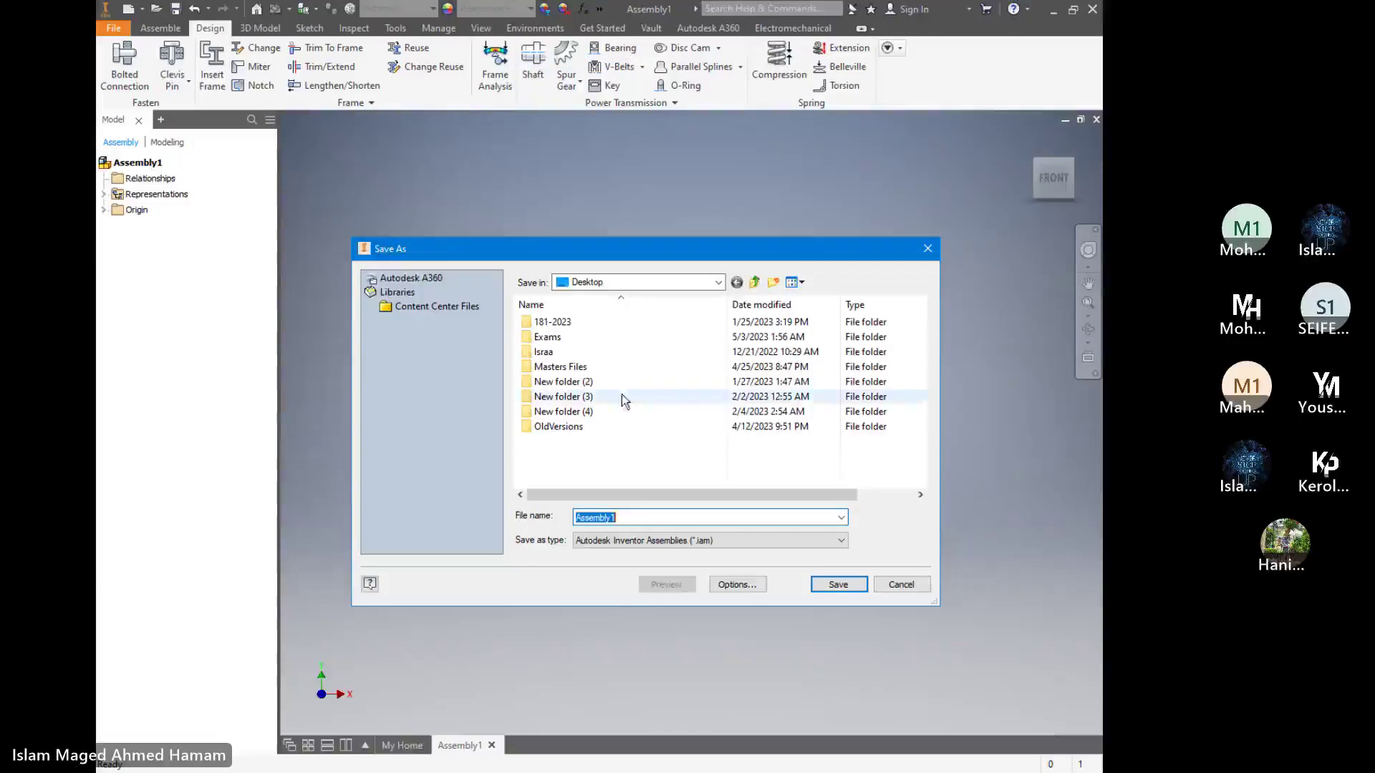
pyautogui.click(717, 283)
pyautogui.click(718, 285)
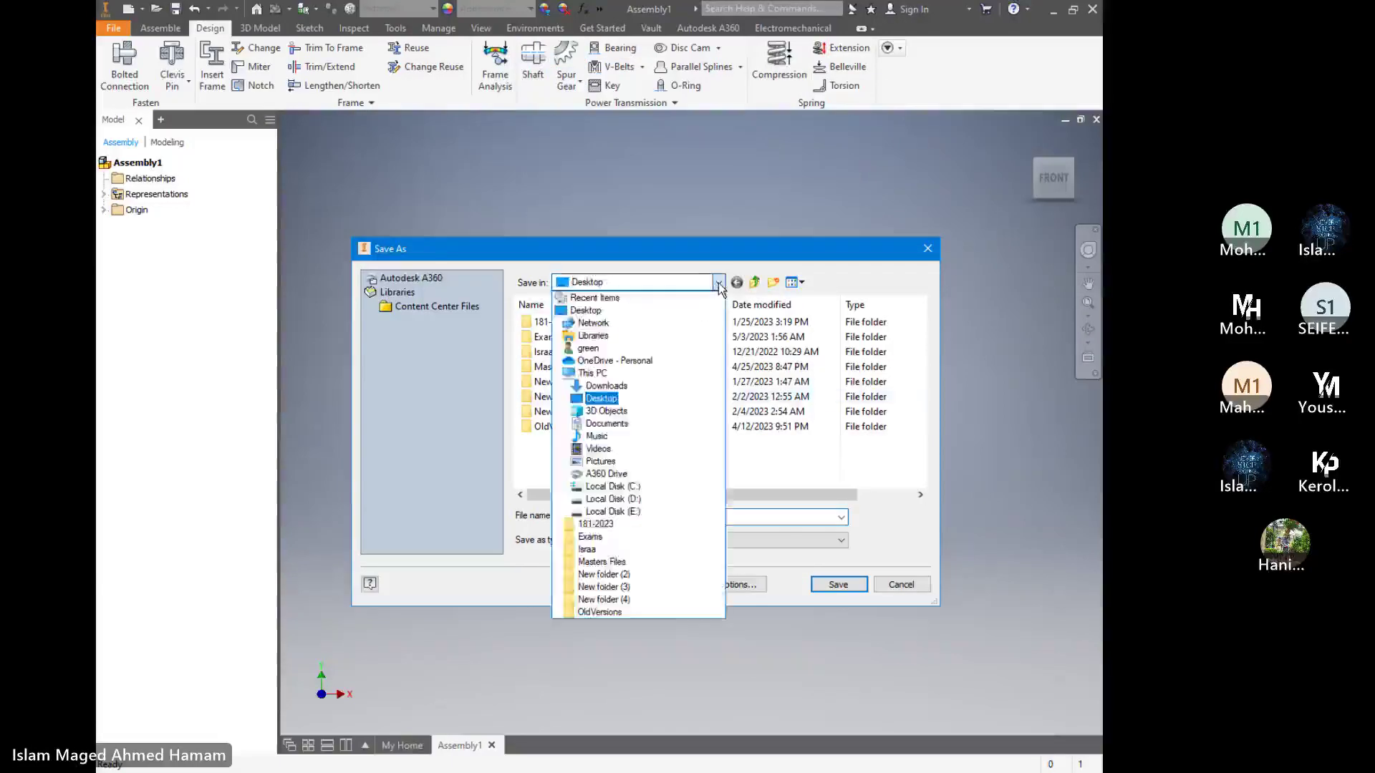
pyautogui.click(718, 283)
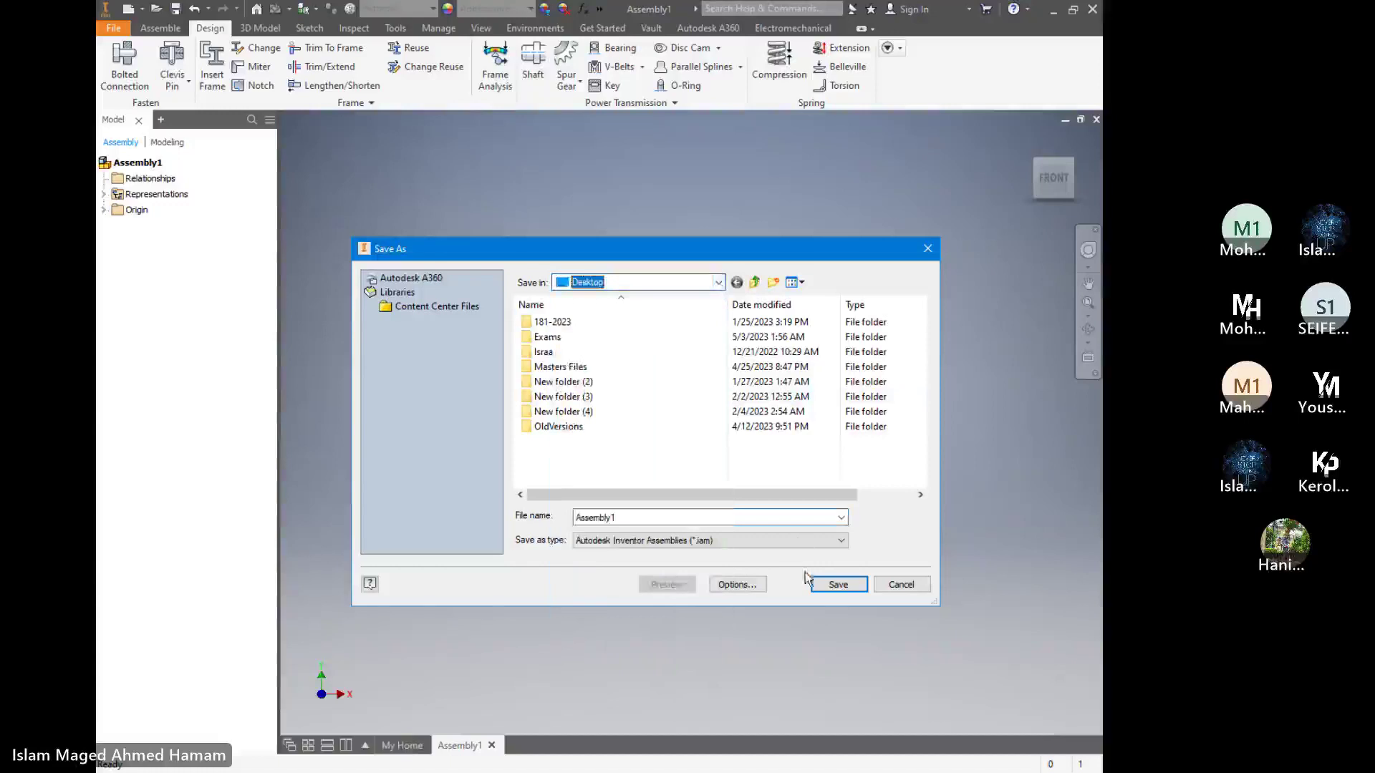
pyautogui.click(838, 584)
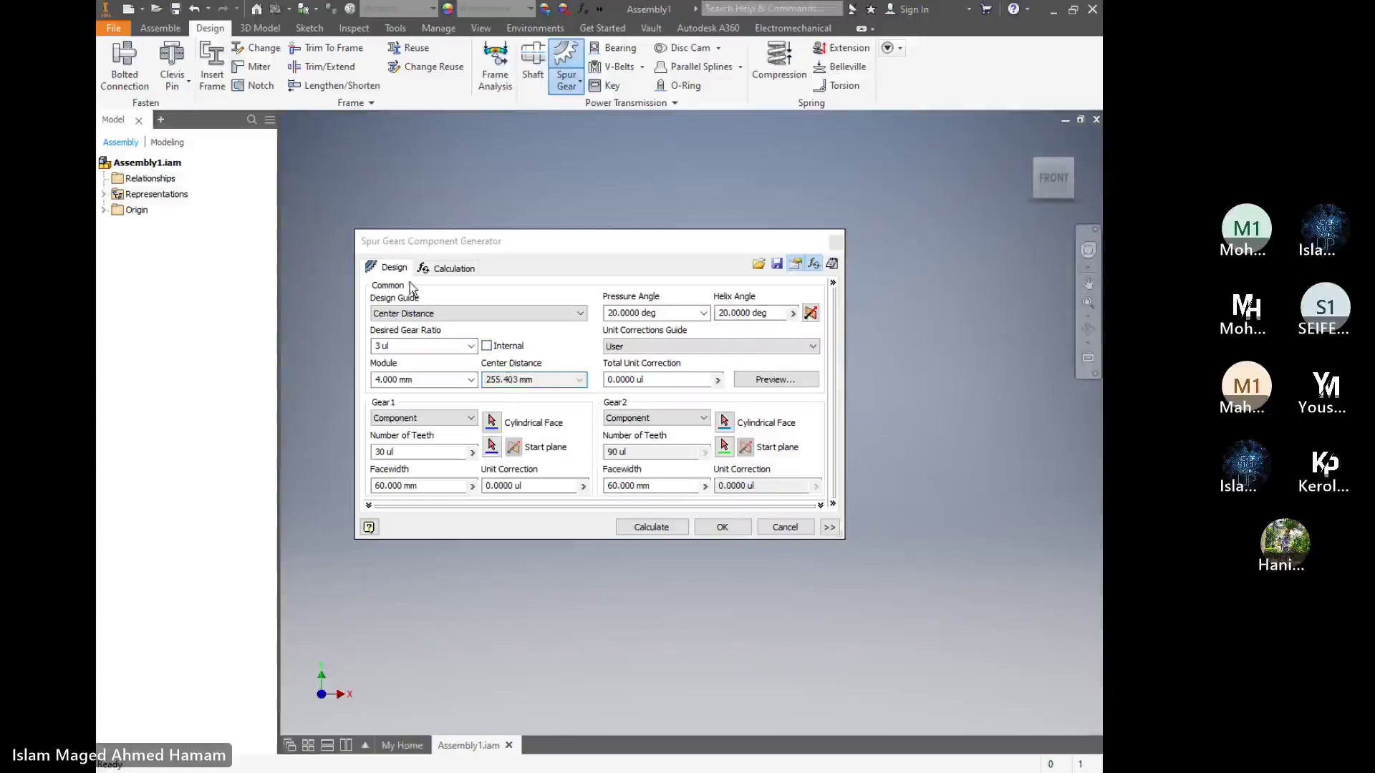
pyautogui.click(433, 313)
pyautogui.click(433, 315)
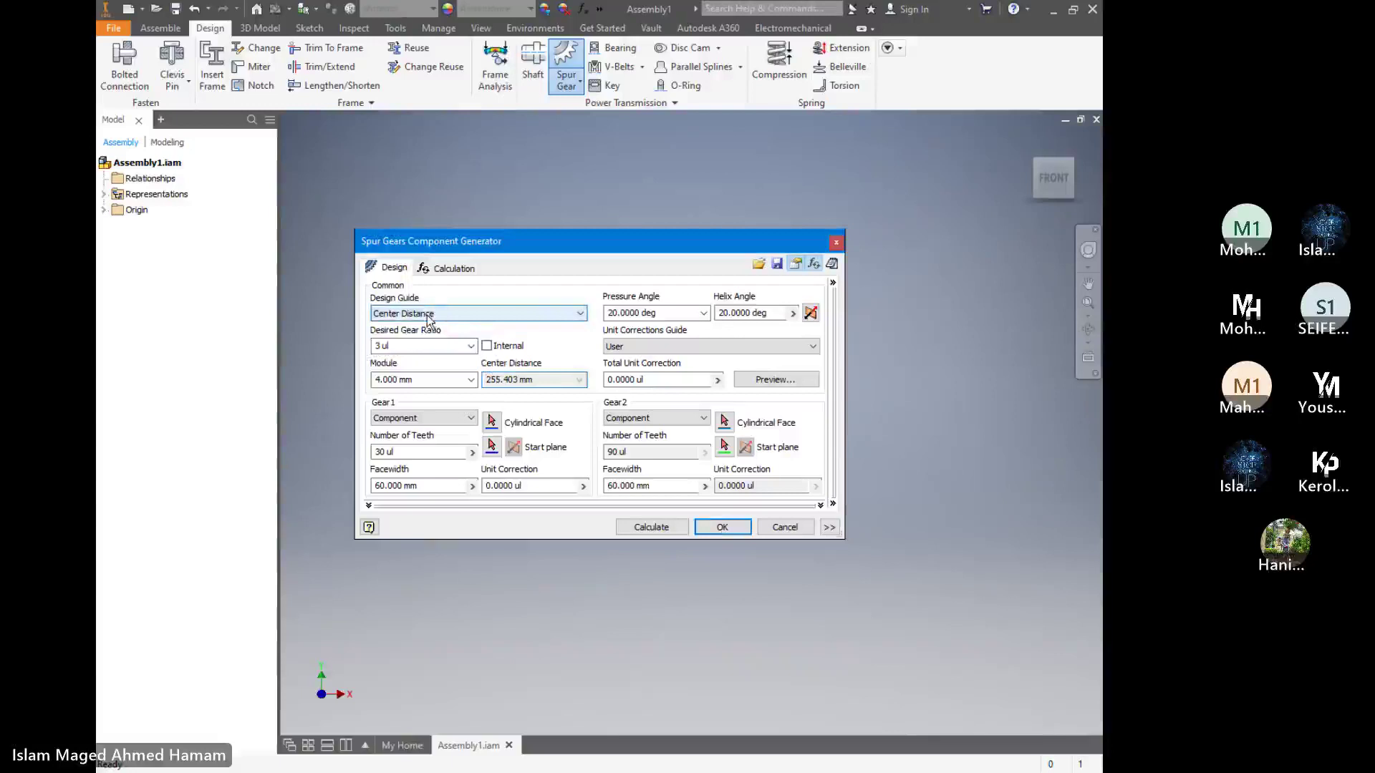
pyautogui.click(430, 315)
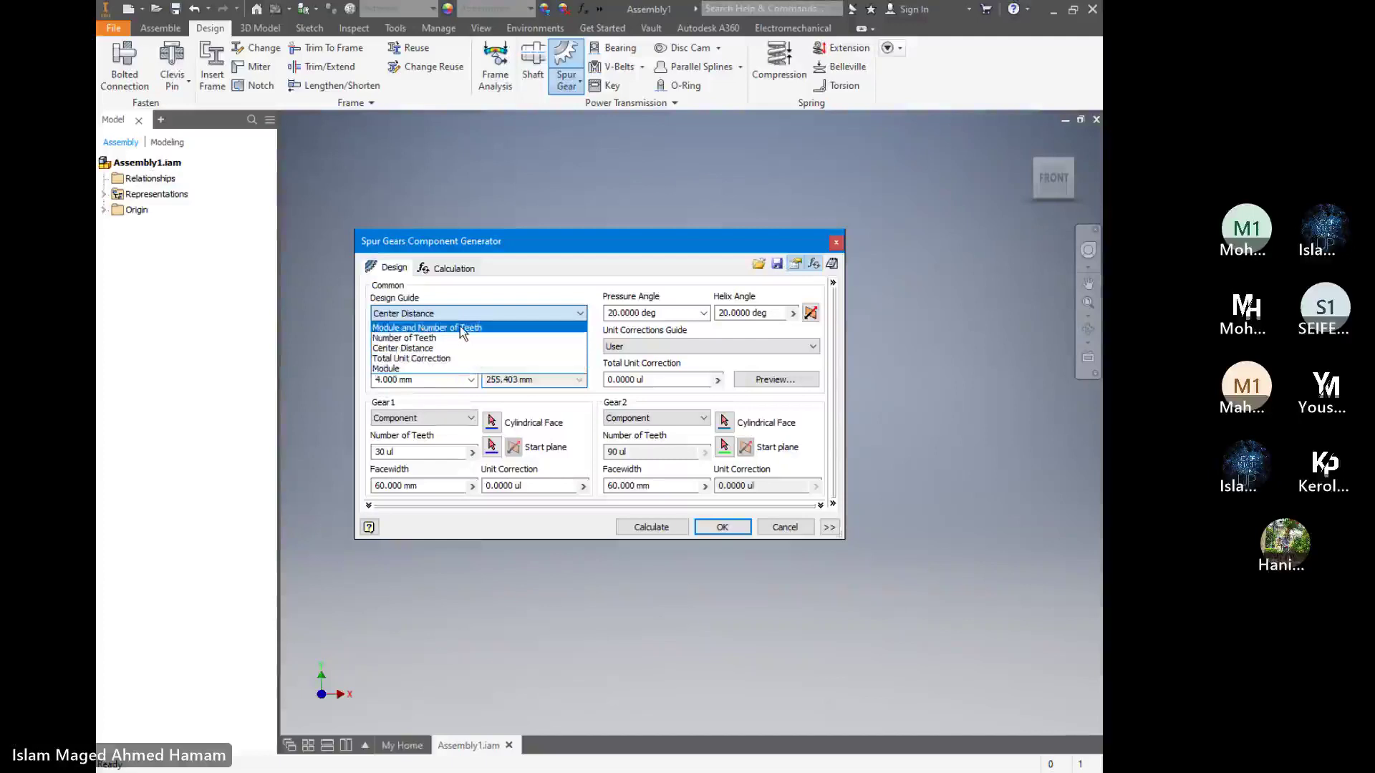
pyautogui.click(483, 301)
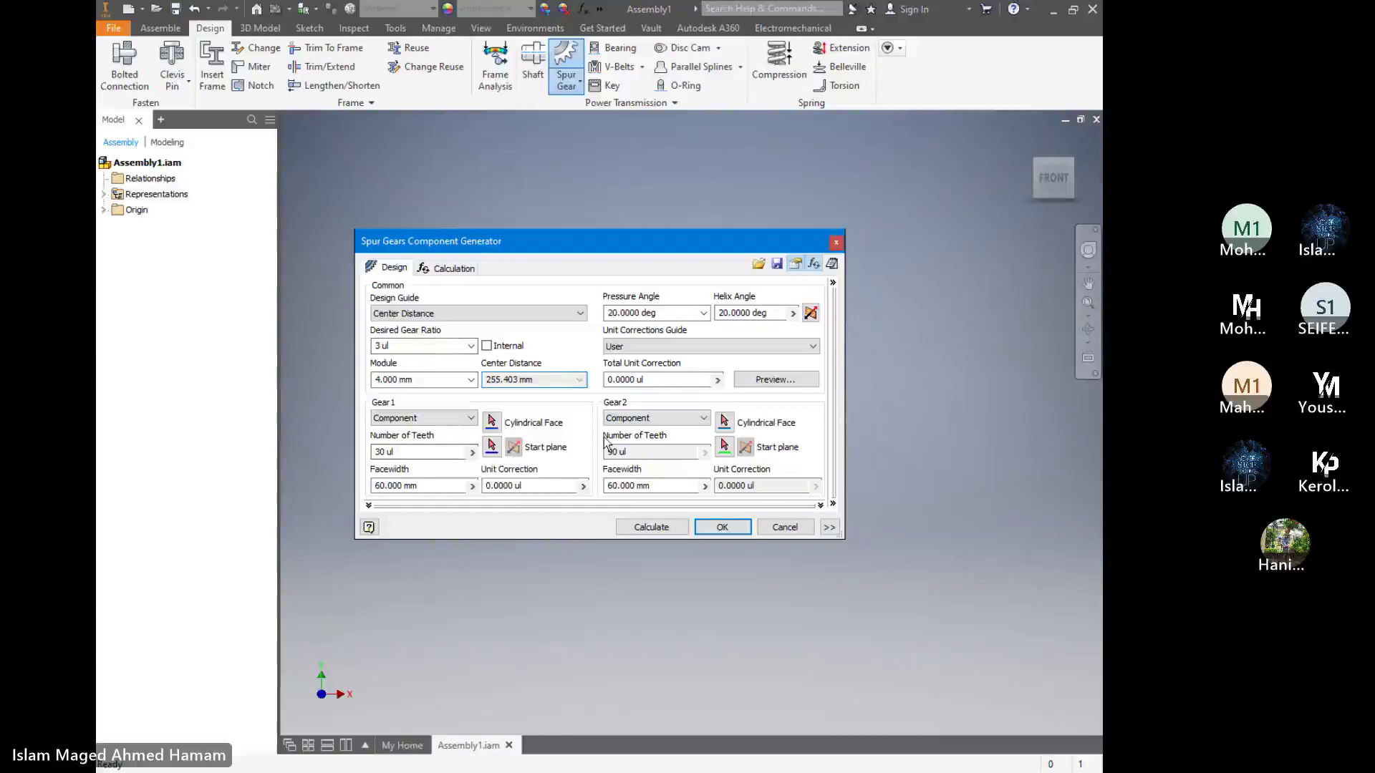
pyautogui.doubleClick(621, 453)
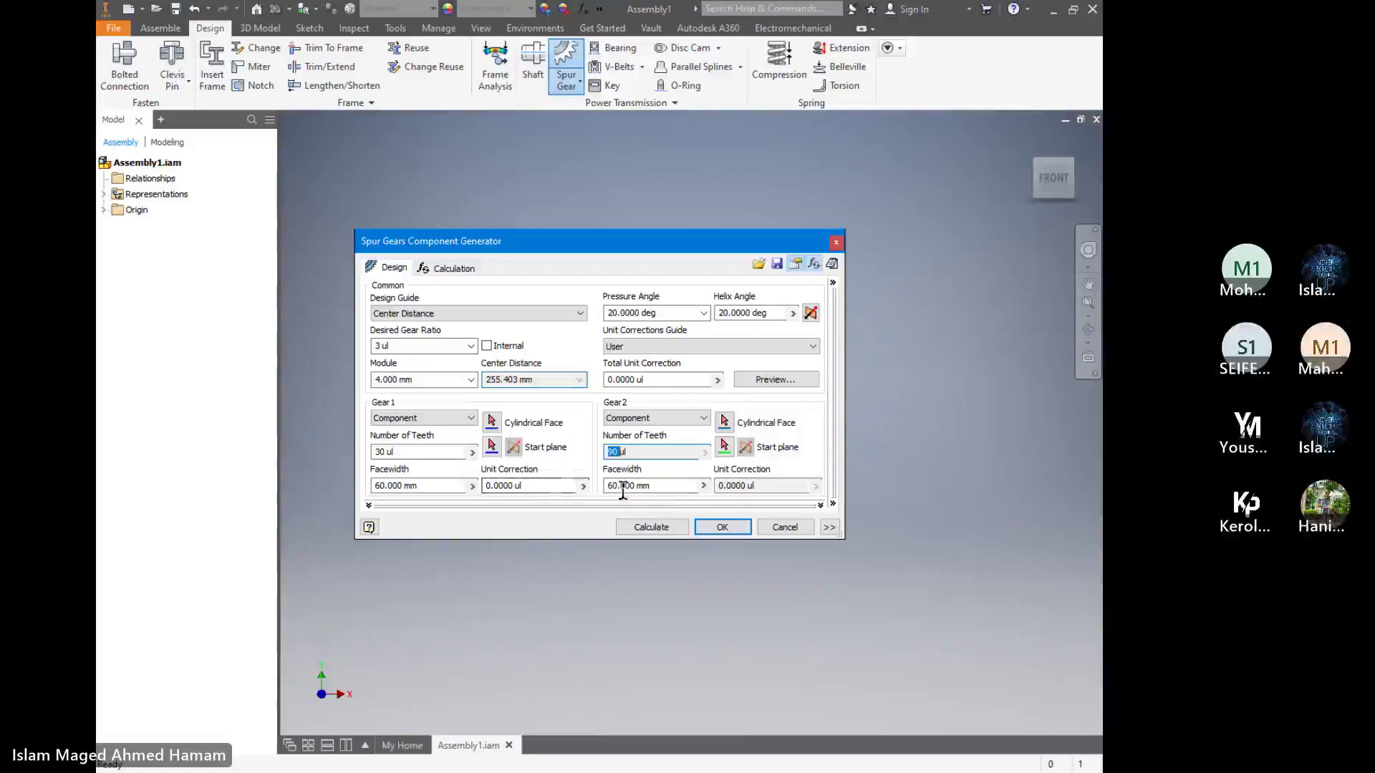
pyautogui.click(787, 528)
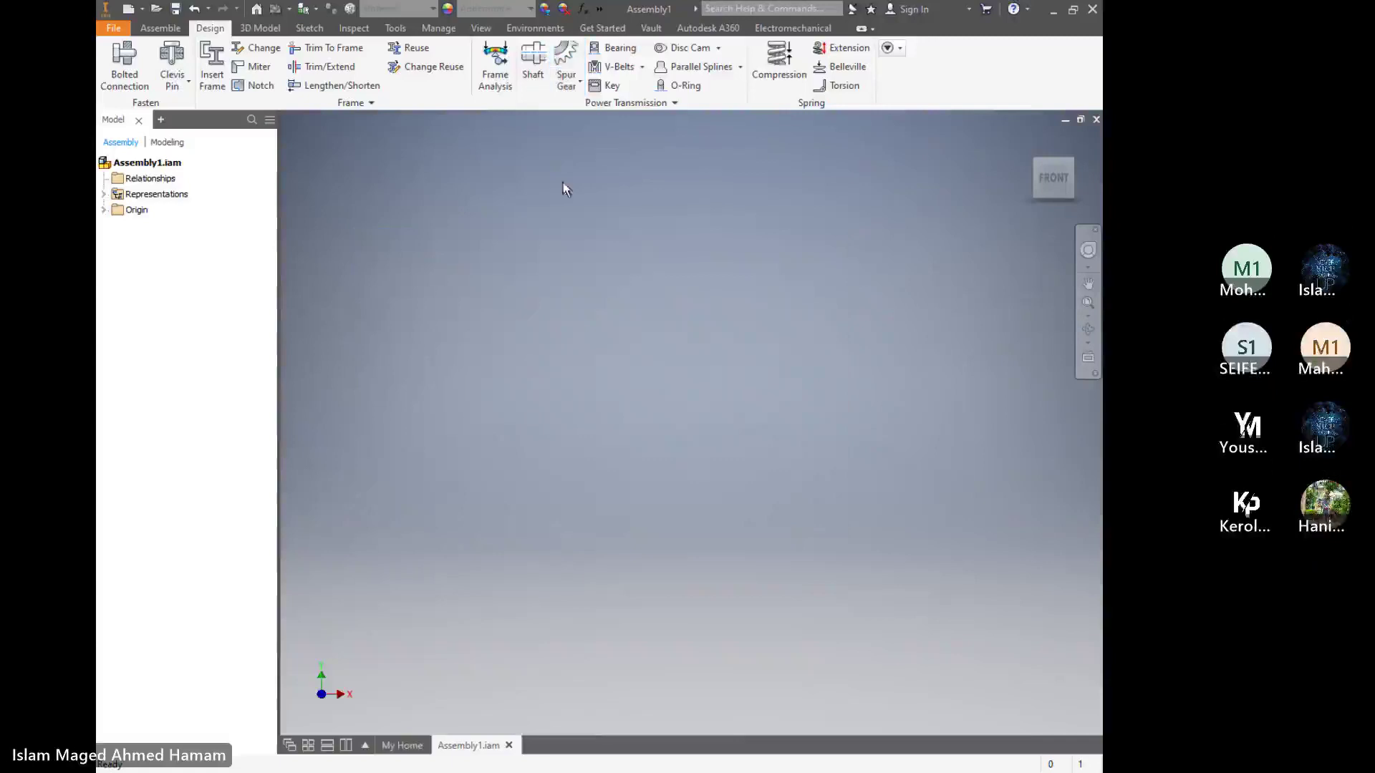
# Generate a stepped shaft with the default five cylinder sections, accept its file names and place it in the assembly
pyautogui.click(528, 68)
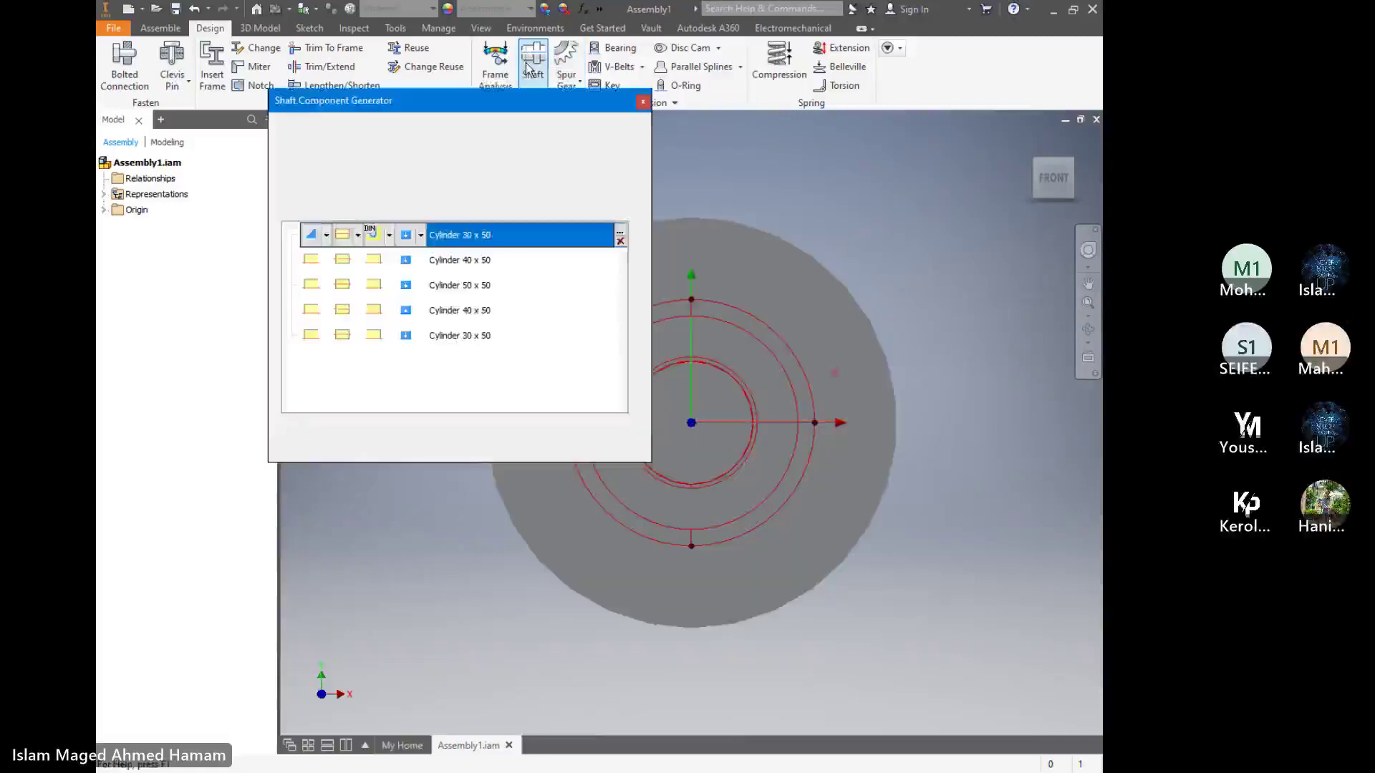
pyautogui.click(530, 449)
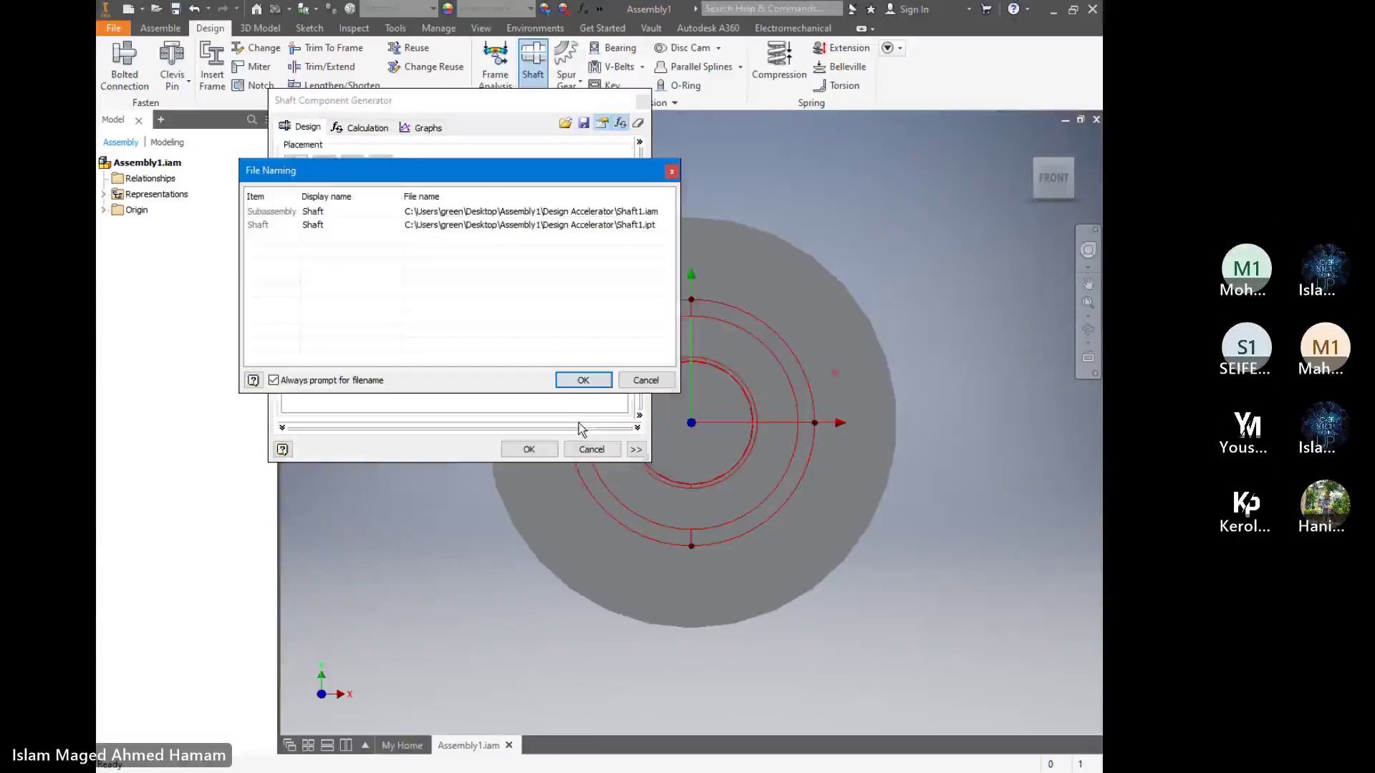
pyautogui.click(582, 381)
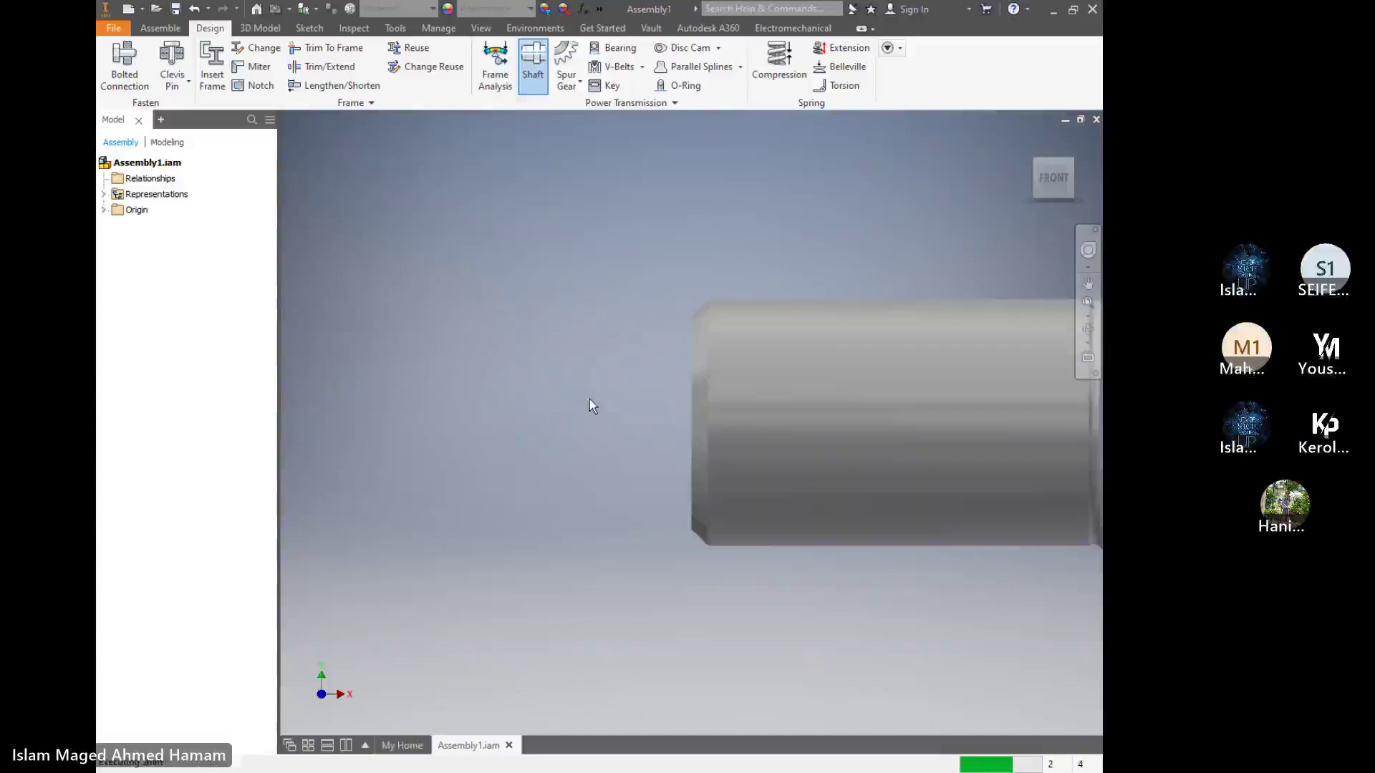
pyautogui.click(379, 469)
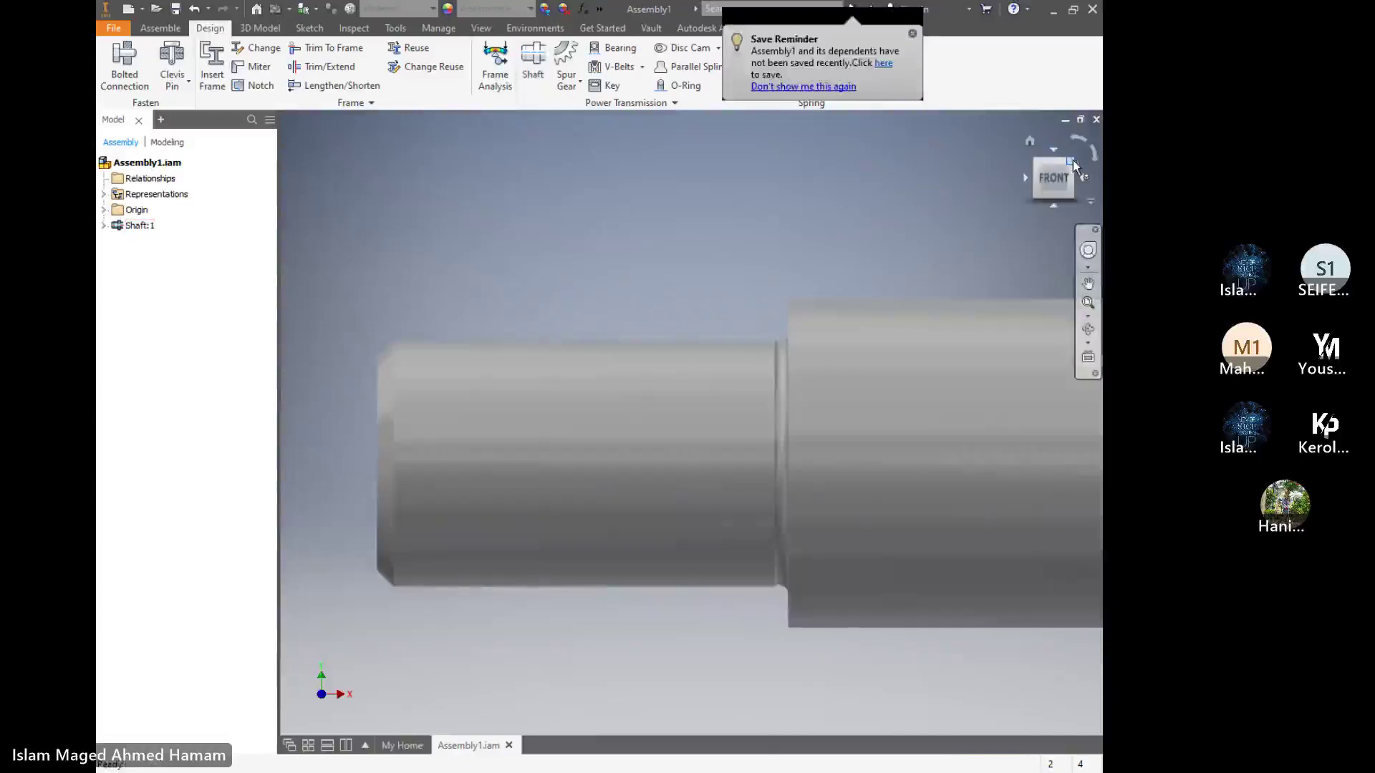
pyautogui.click(1029, 141)
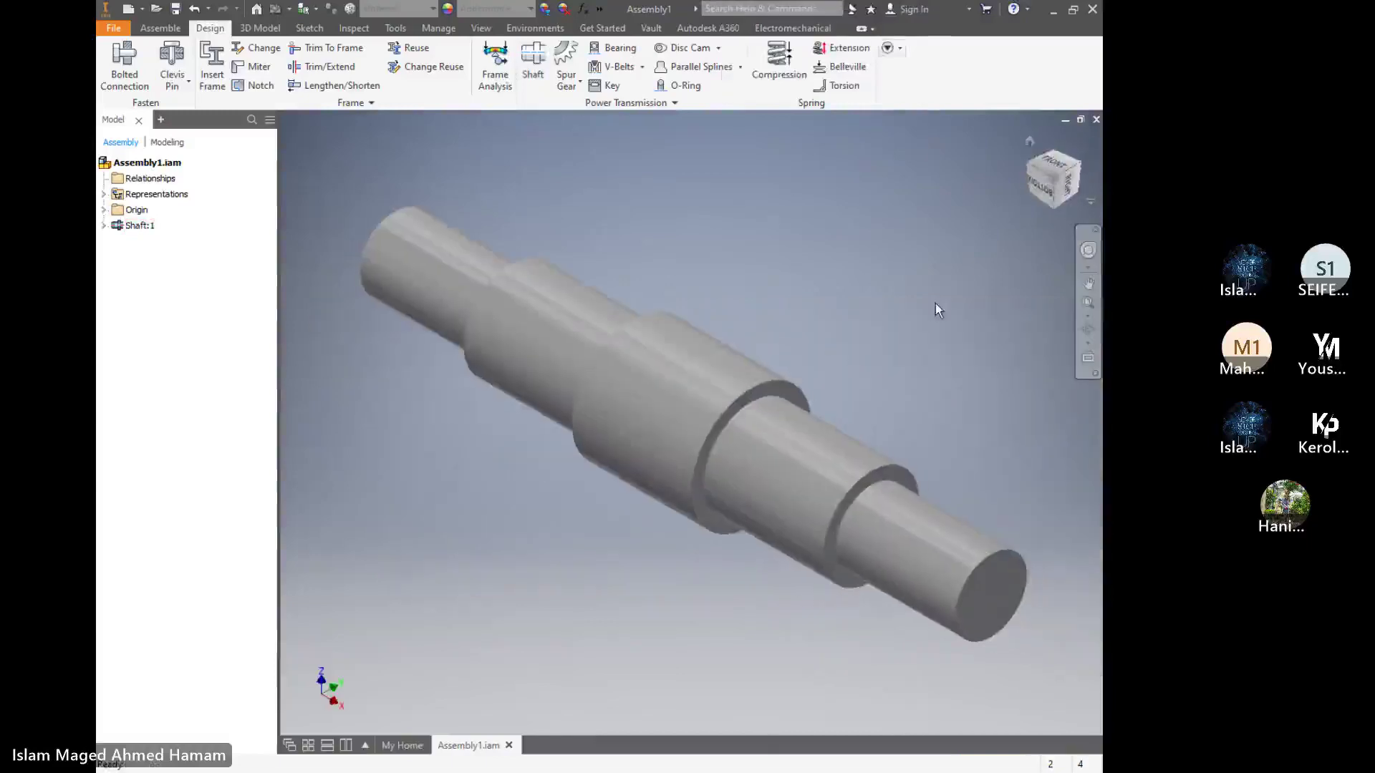
# Generate the default spur gear pair with Gear 1 on the shaft's 30 mm end cylinder, using the adjacent shoulder face as start plane
pyautogui.click(562, 82)
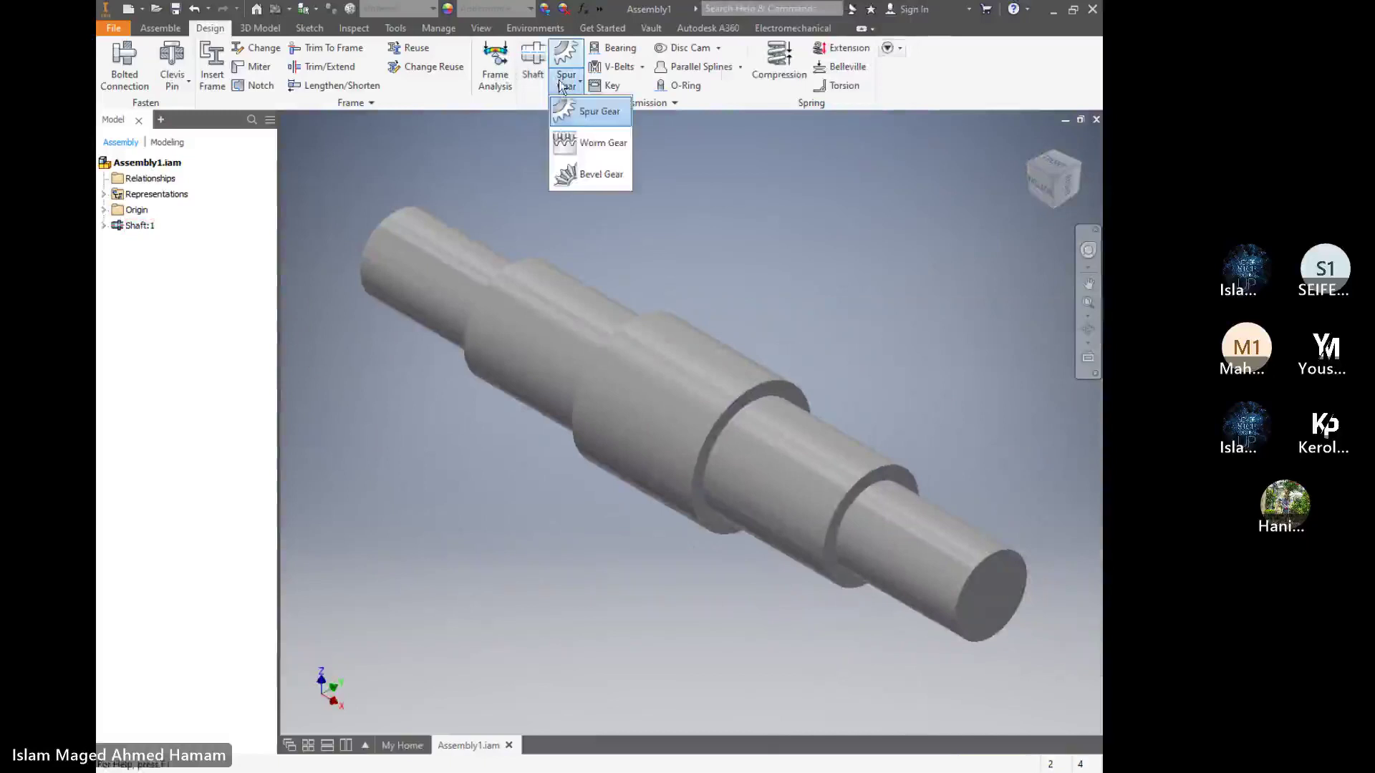
pyautogui.click(589, 116)
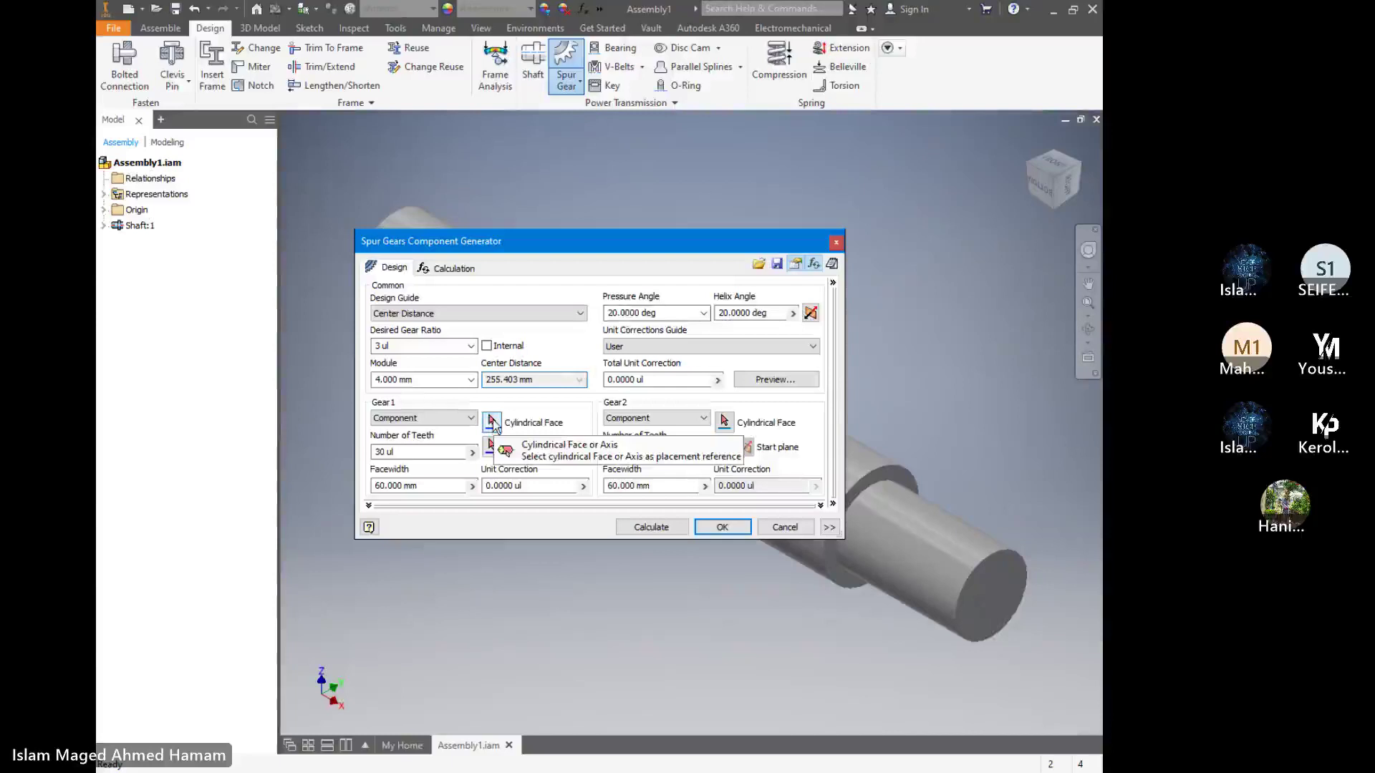
pyautogui.click(492, 424)
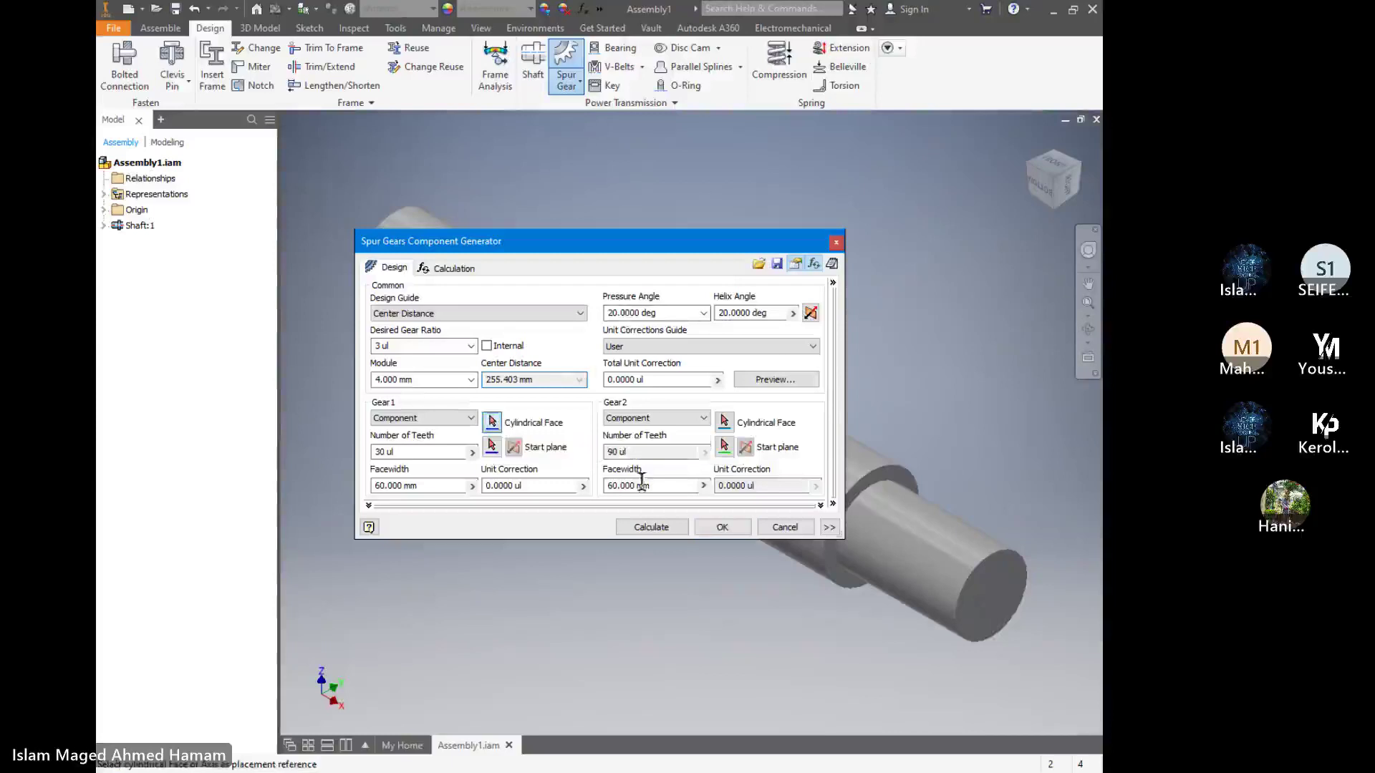
pyautogui.click(924, 525)
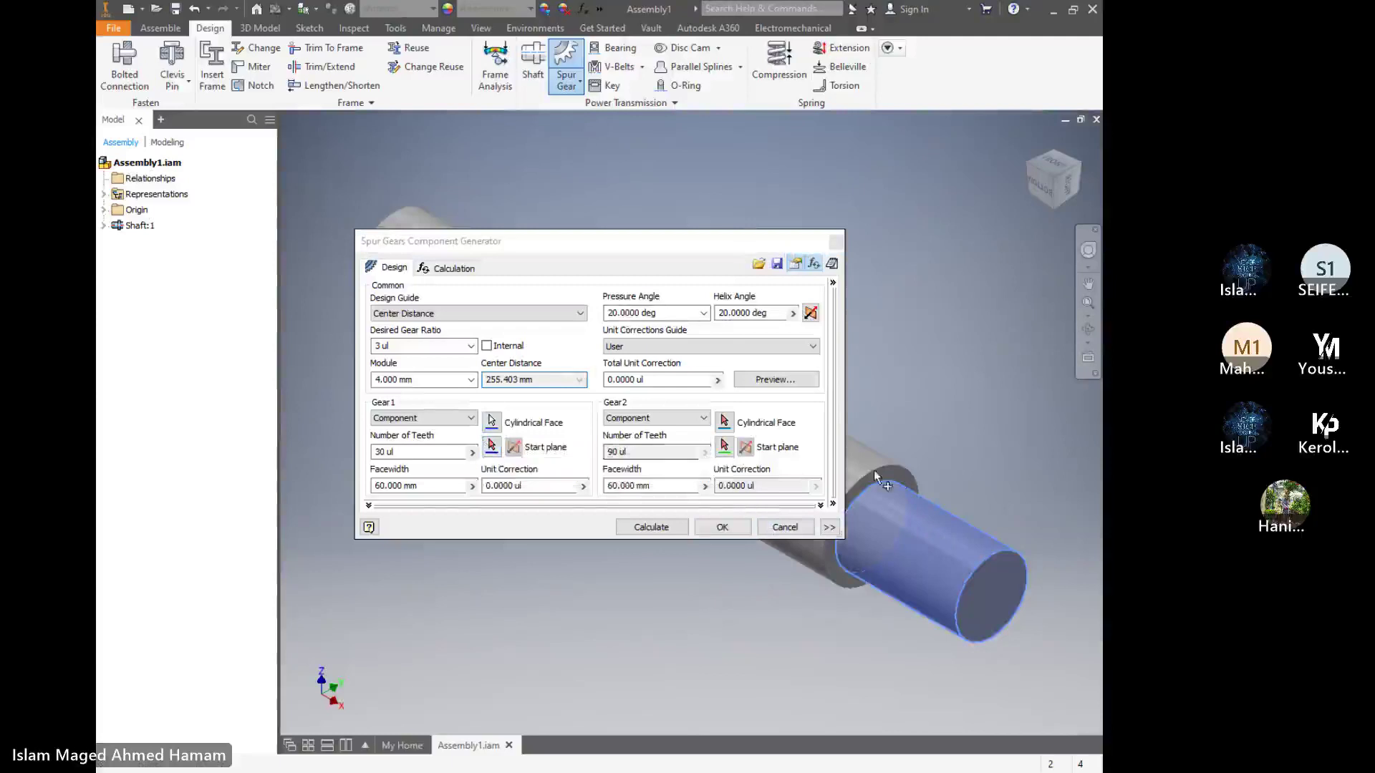
pyautogui.click(491, 447)
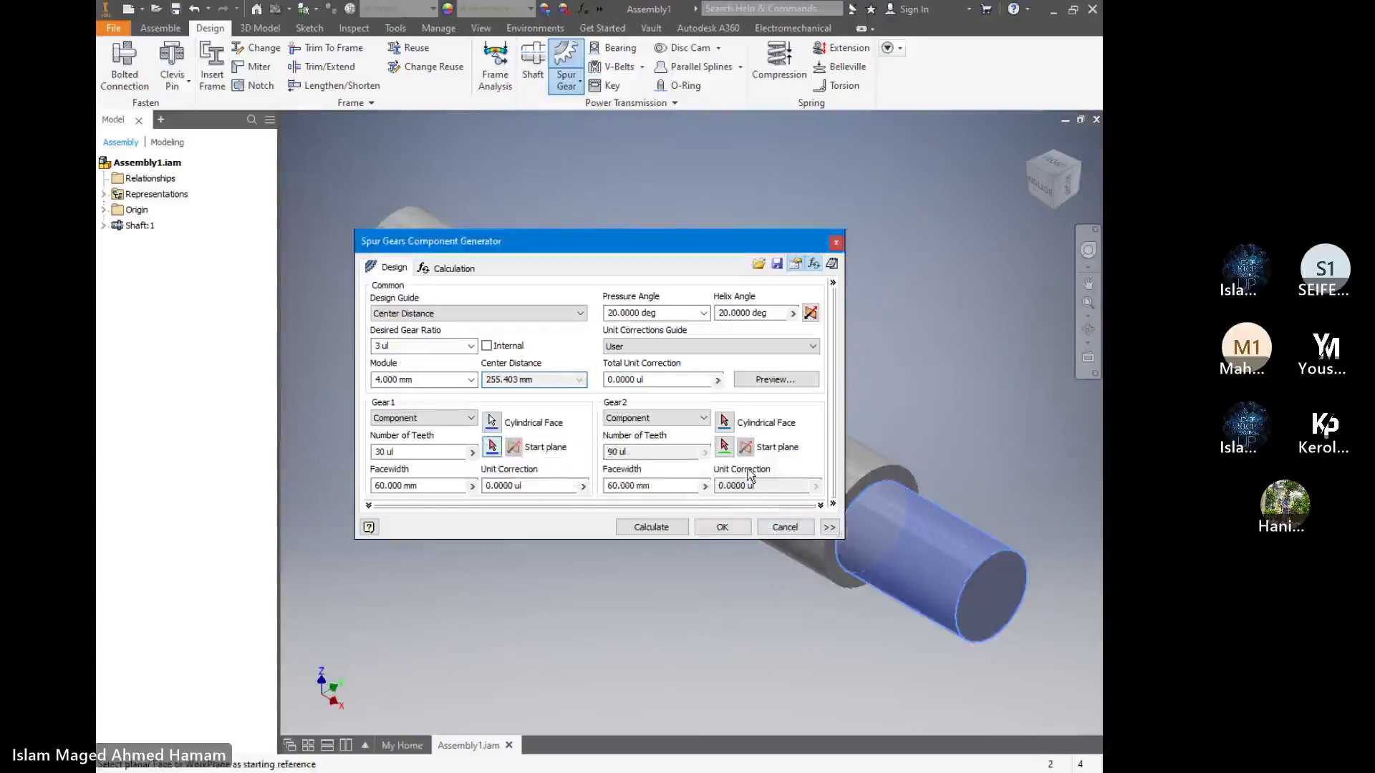
pyautogui.click(897, 478)
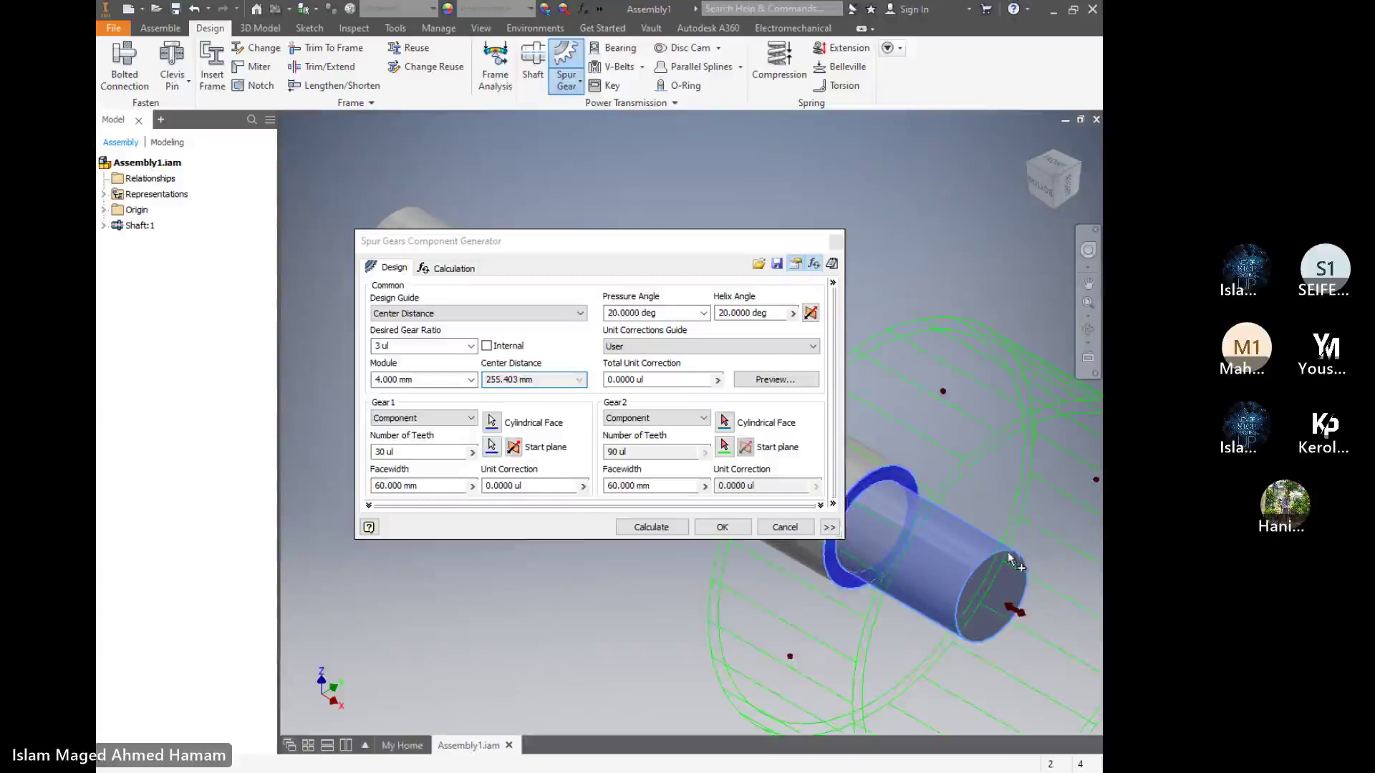
pyautogui.click(719, 527)
pyautogui.click(724, 487)
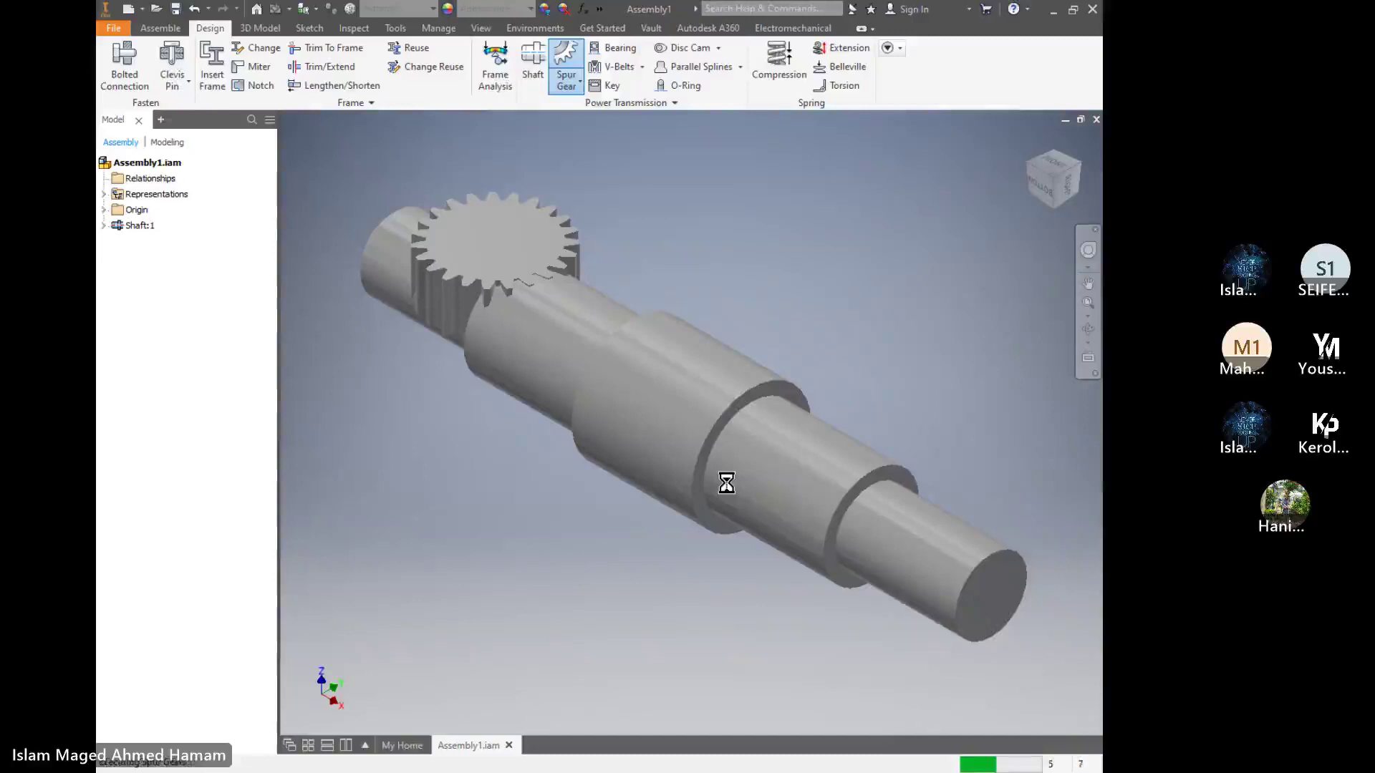
# Reopen the spur gear pair in the Design Accelerator and examine the available pressure angle values
pyautogui.scroll(-10, 728, 485)
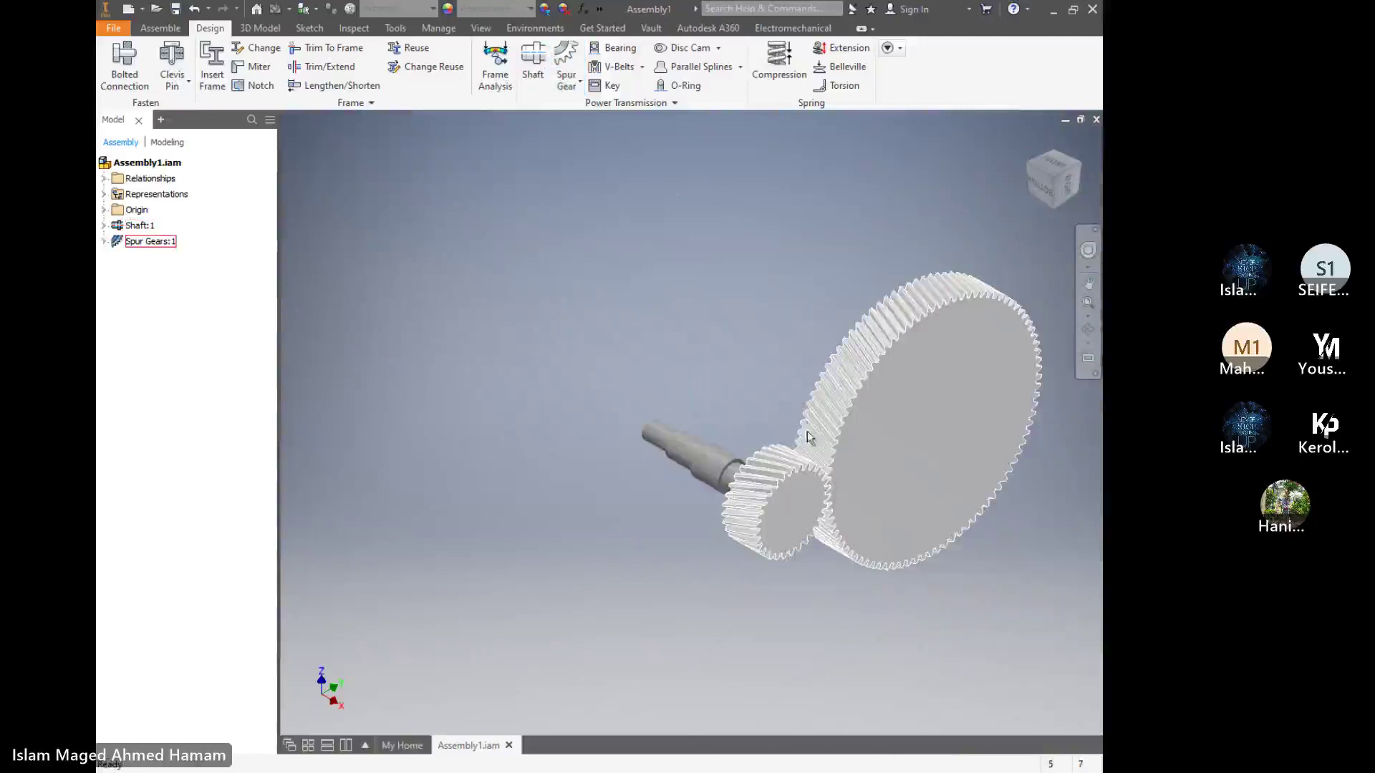
pyautogui.rightClick(840, 418)
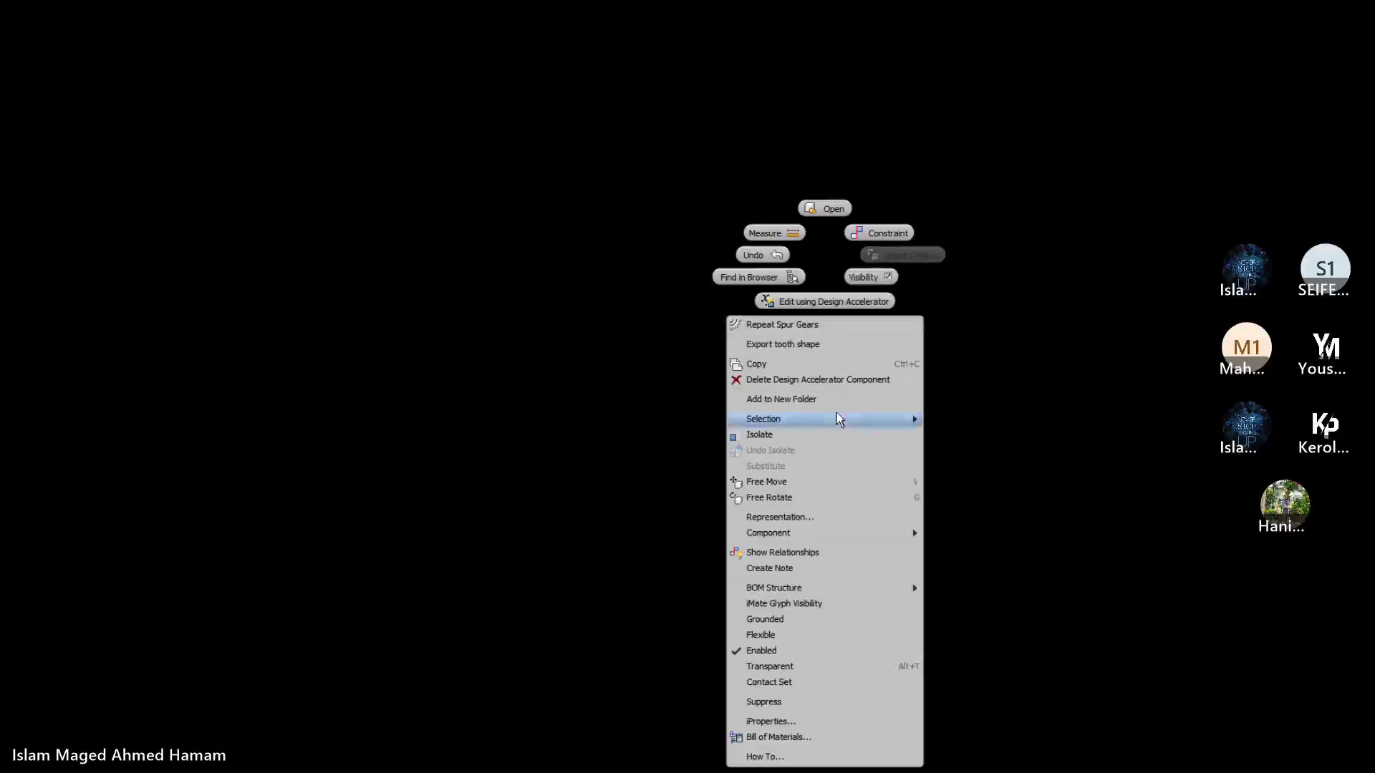
pyautogui.click(821, 302)
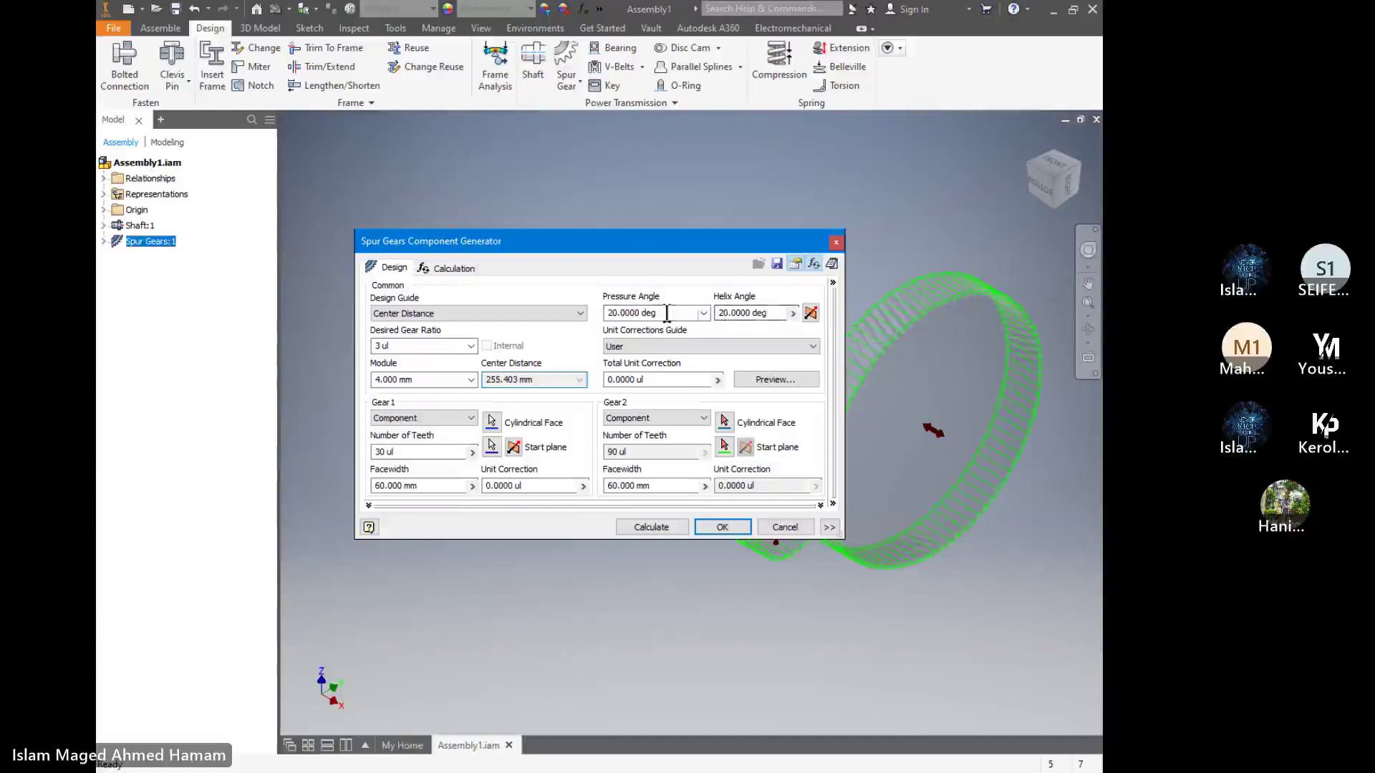
pyautogui.click(705, 313)
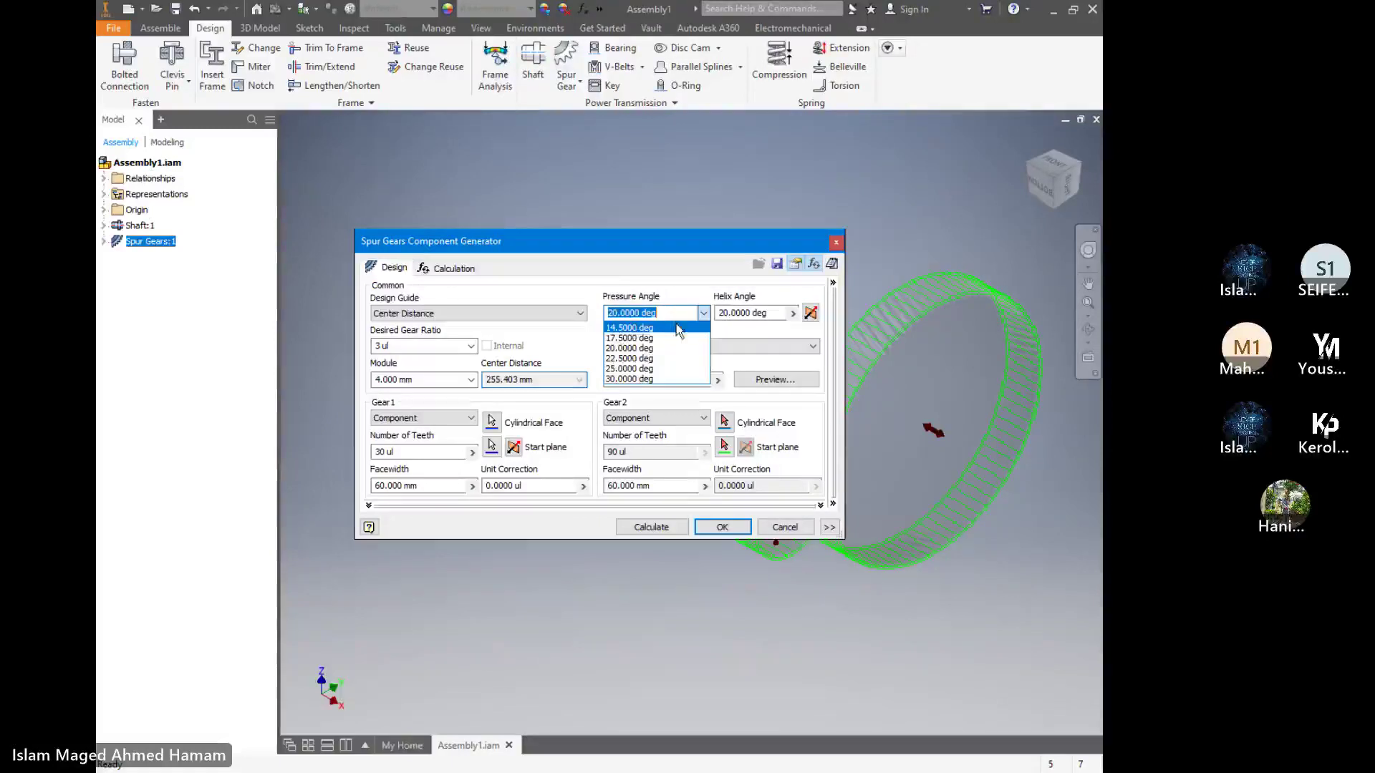
pyautogui.click(652, 313)
pyautogui.click(610, 313)
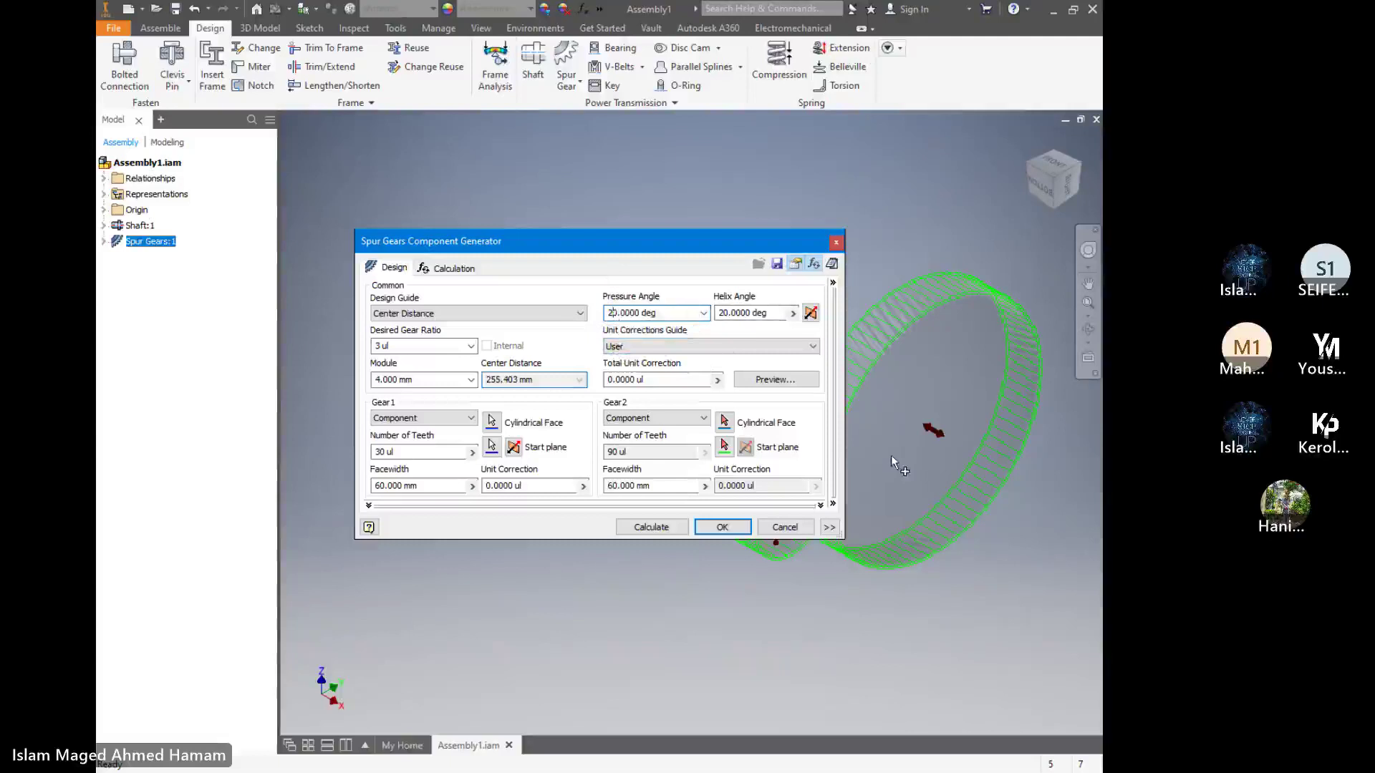
# Review the gear pair's strength calculation methods, keeping DIN 3990:1988, and set the required life to 1000 hr
pyautogui.click(444, 269)
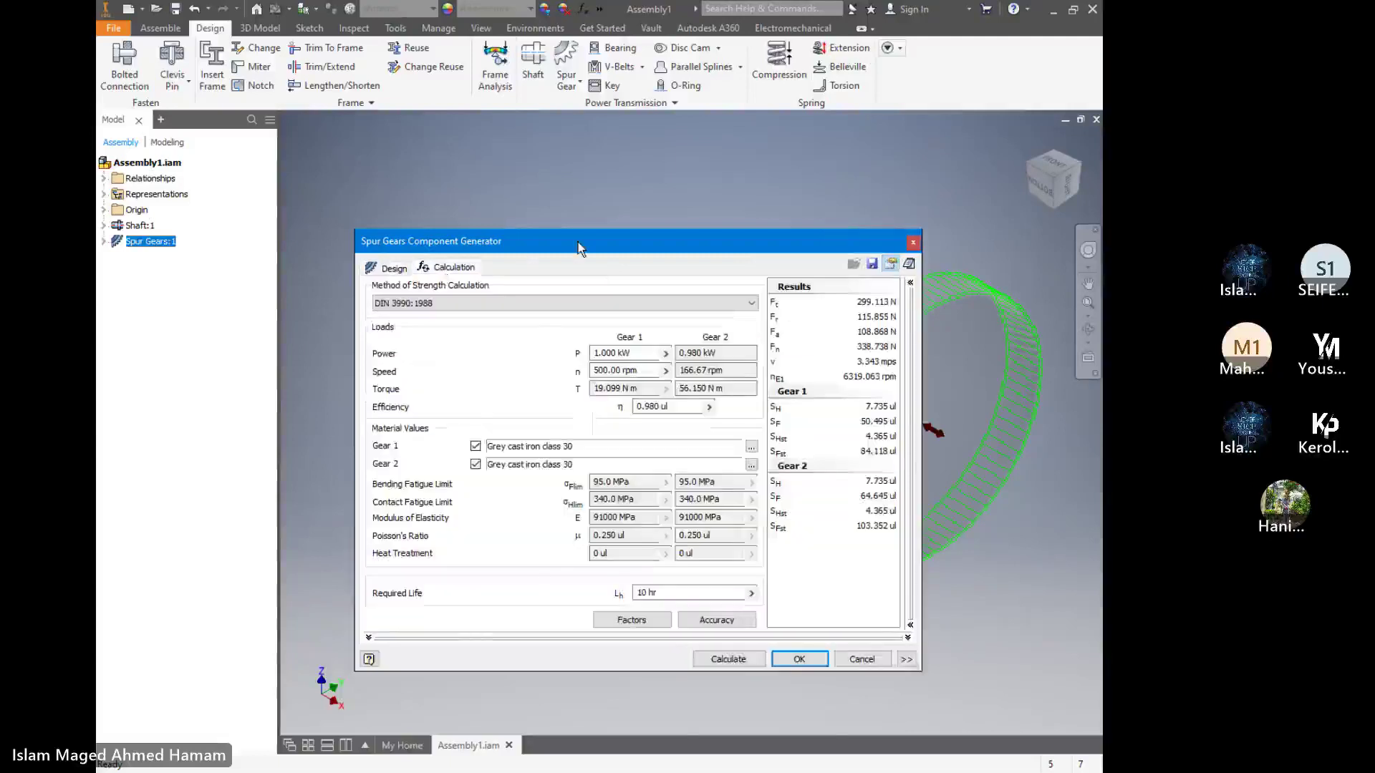
pyautogui.moveTo(578, 242); pyautogui.dragTo(526, 208)
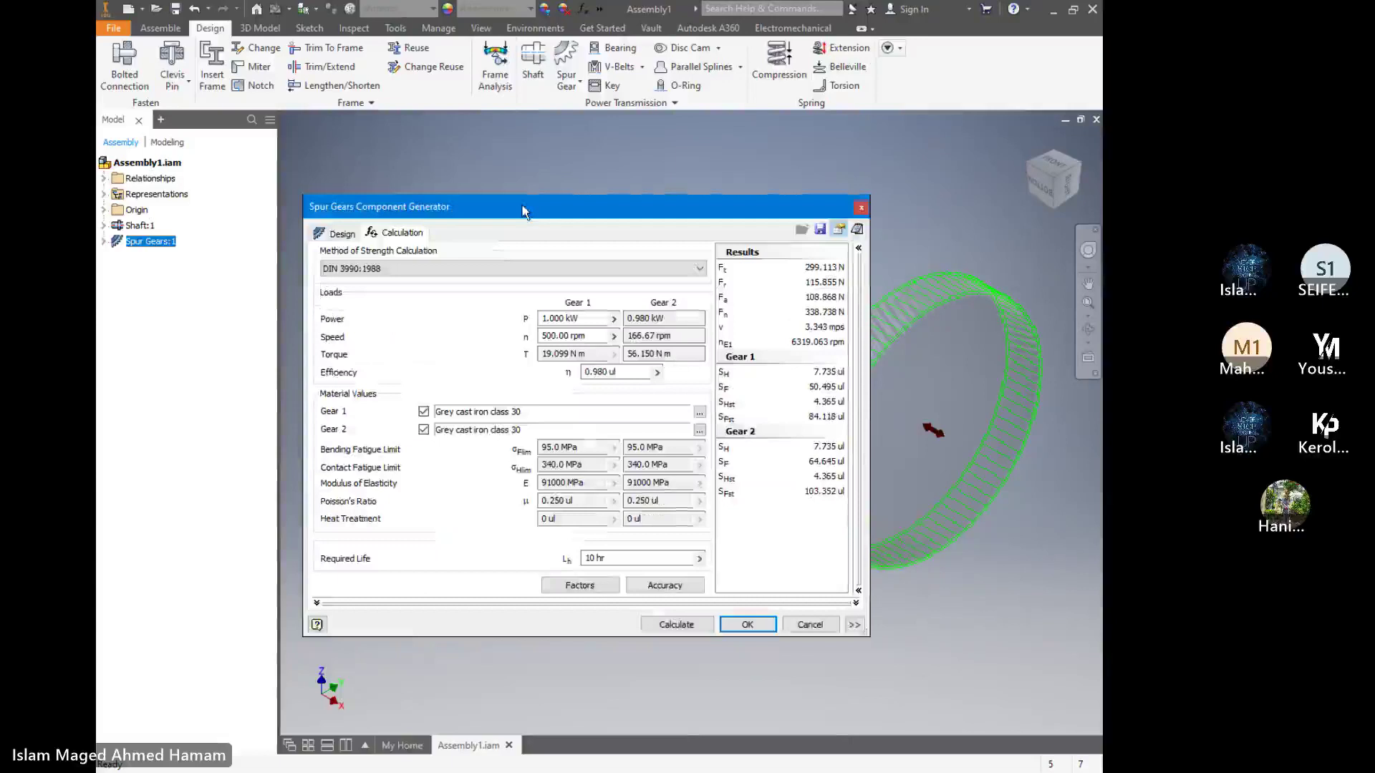
pyautogui.click(501, 268)
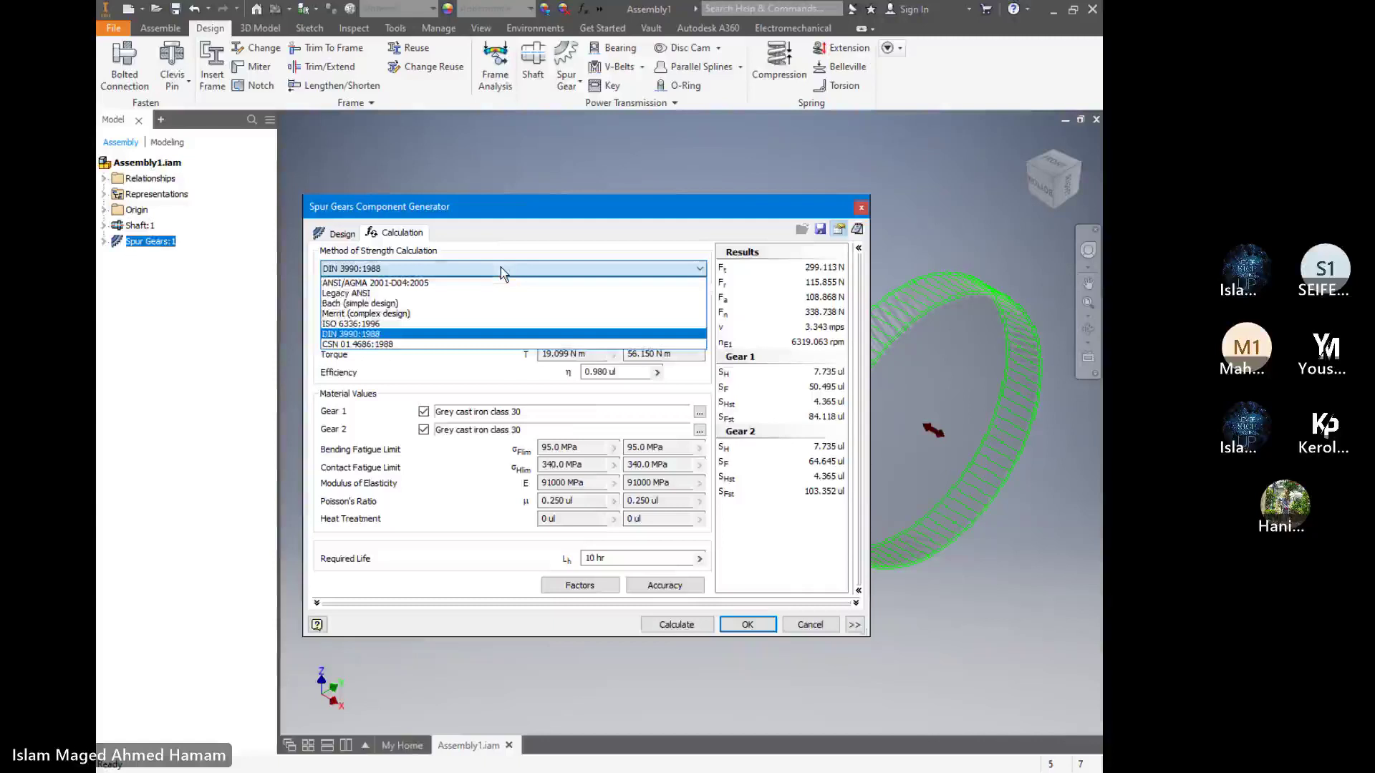
pyautogui.click(487, 334)
pyautogui.click(396, 268)
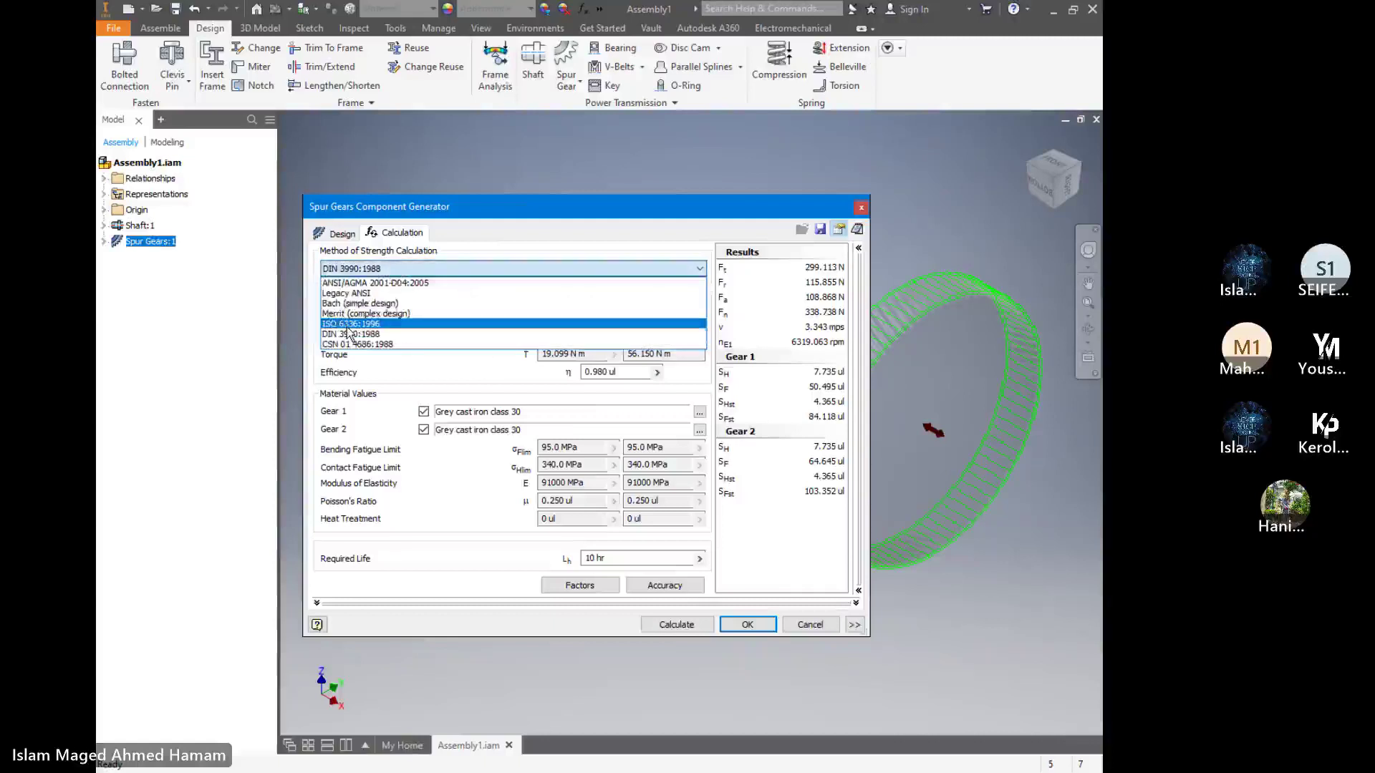
pyautogui.click(377, 360)
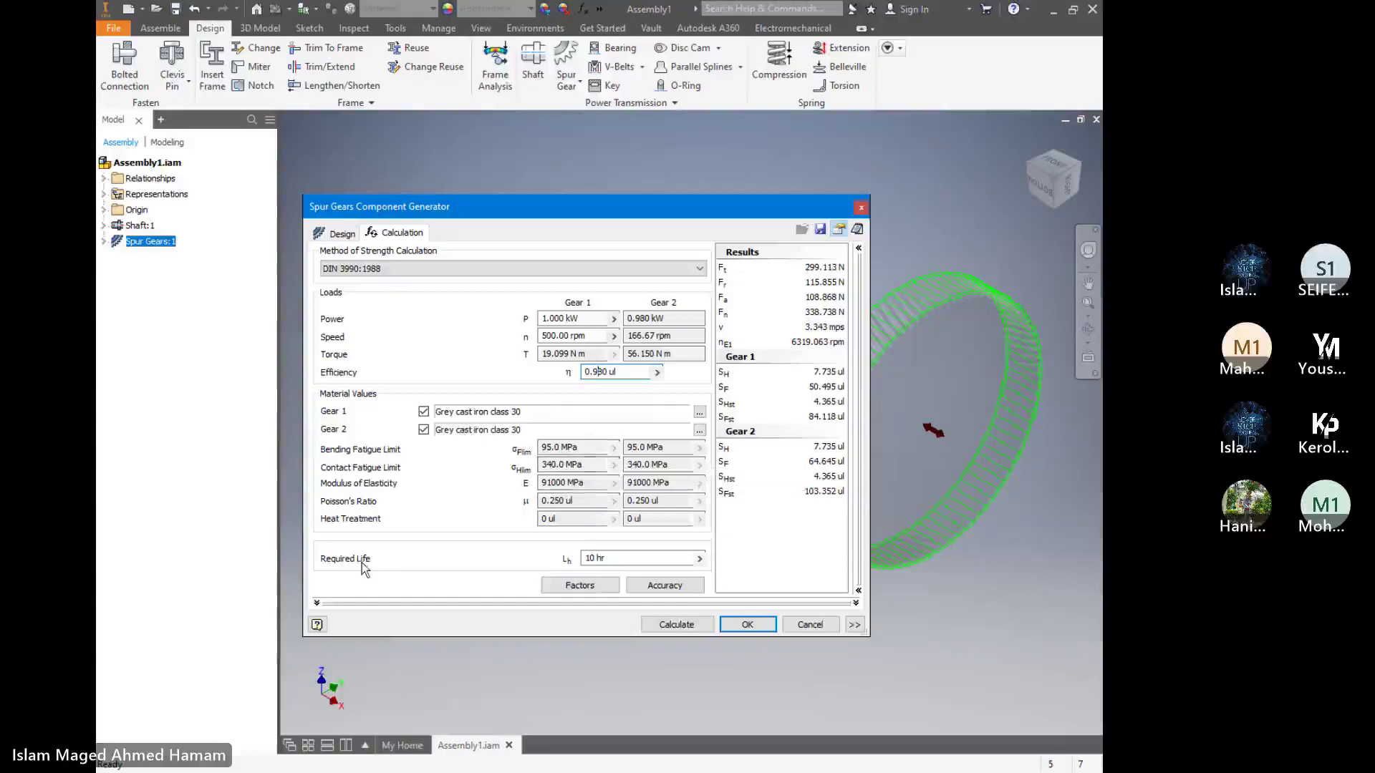
pyautogui.click(594, 562)
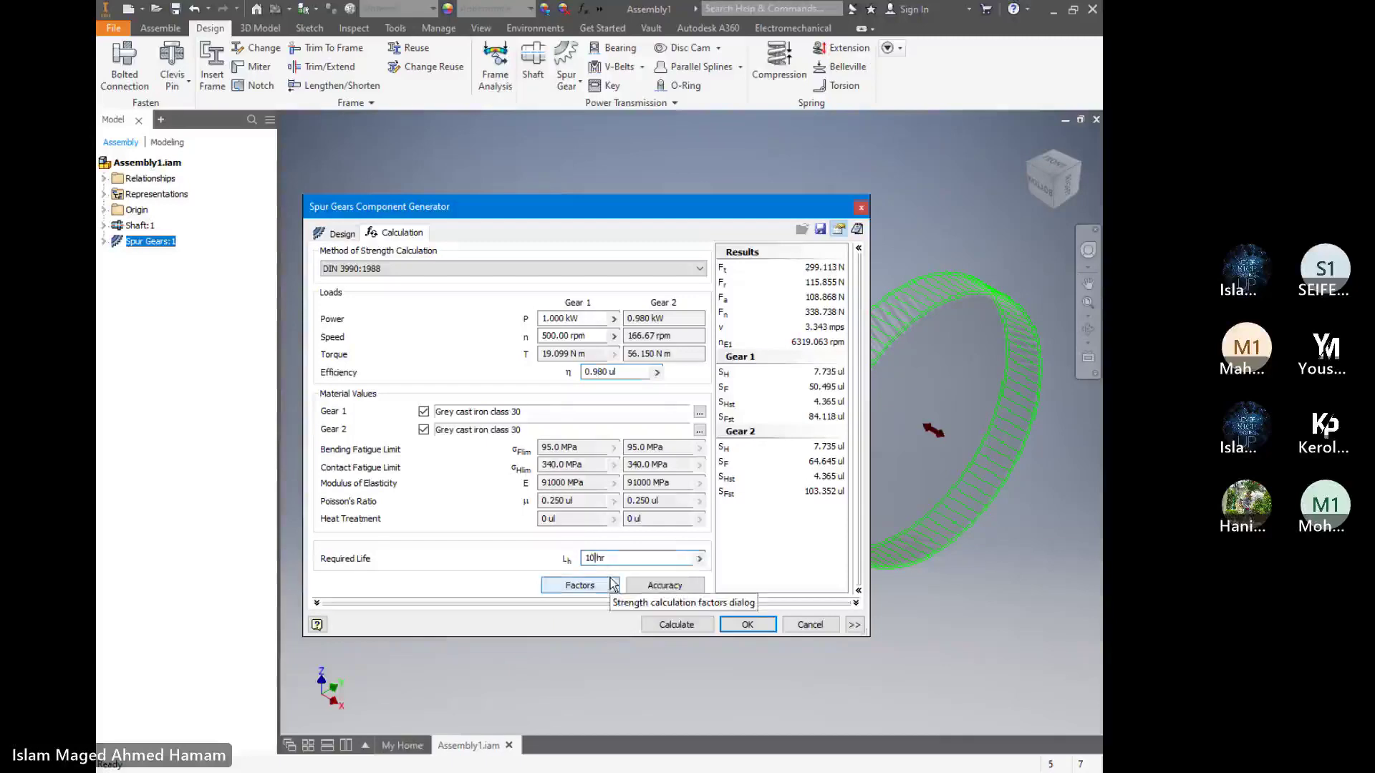
pyautogui.write('00')
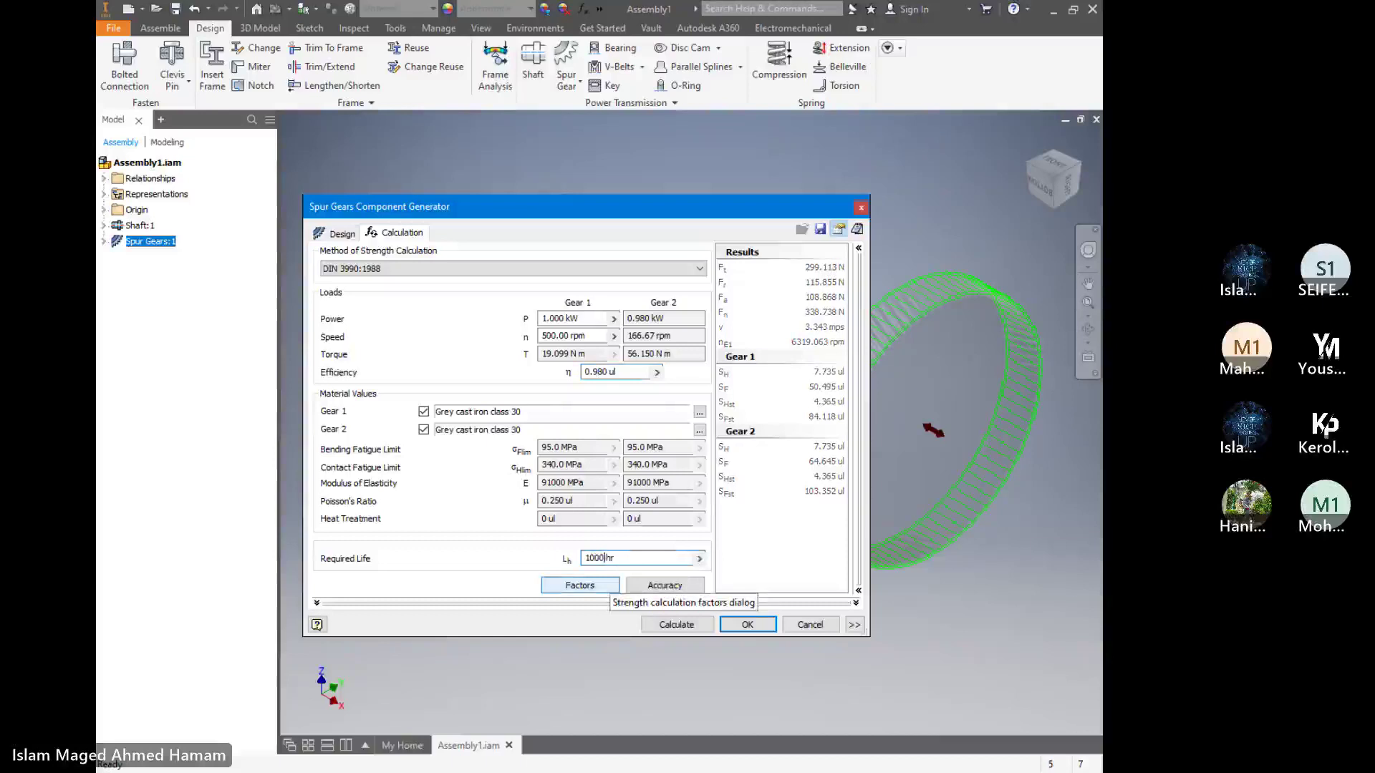
# Examine the strength calculation factors and try the User Factors option, then leave without applying any changes
pyautogui.click(580, 585)
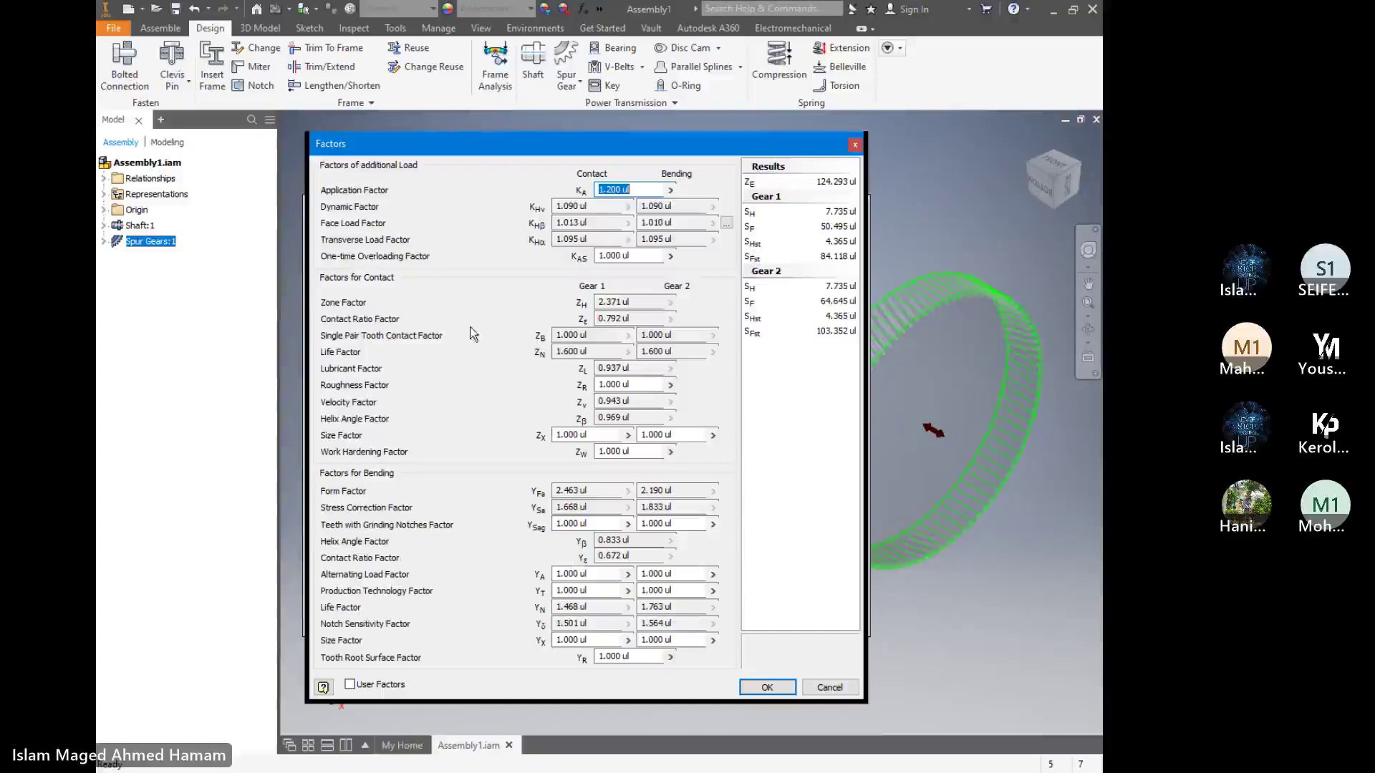
pyautogui.click(593, 223)
pyautogui.click(593, 223)
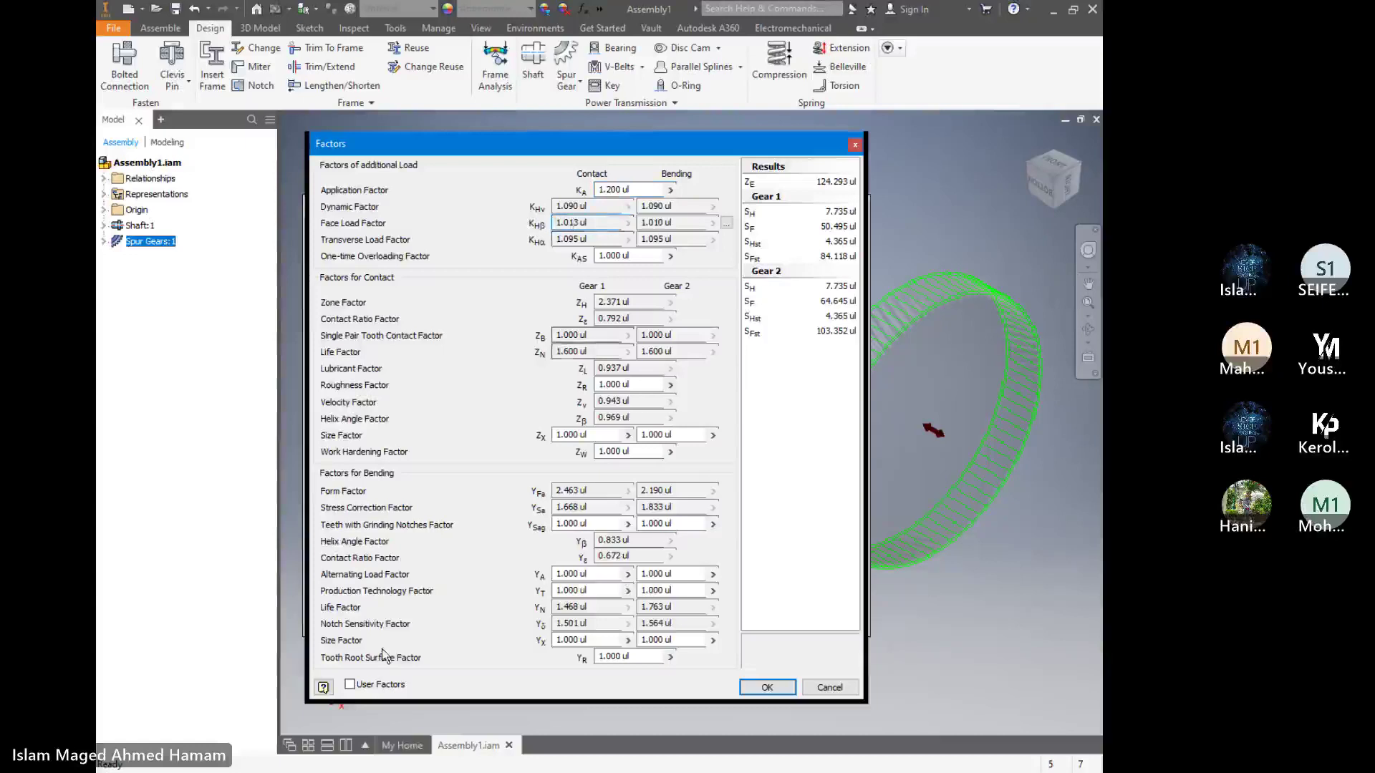
pyautogui.click(350, 684)
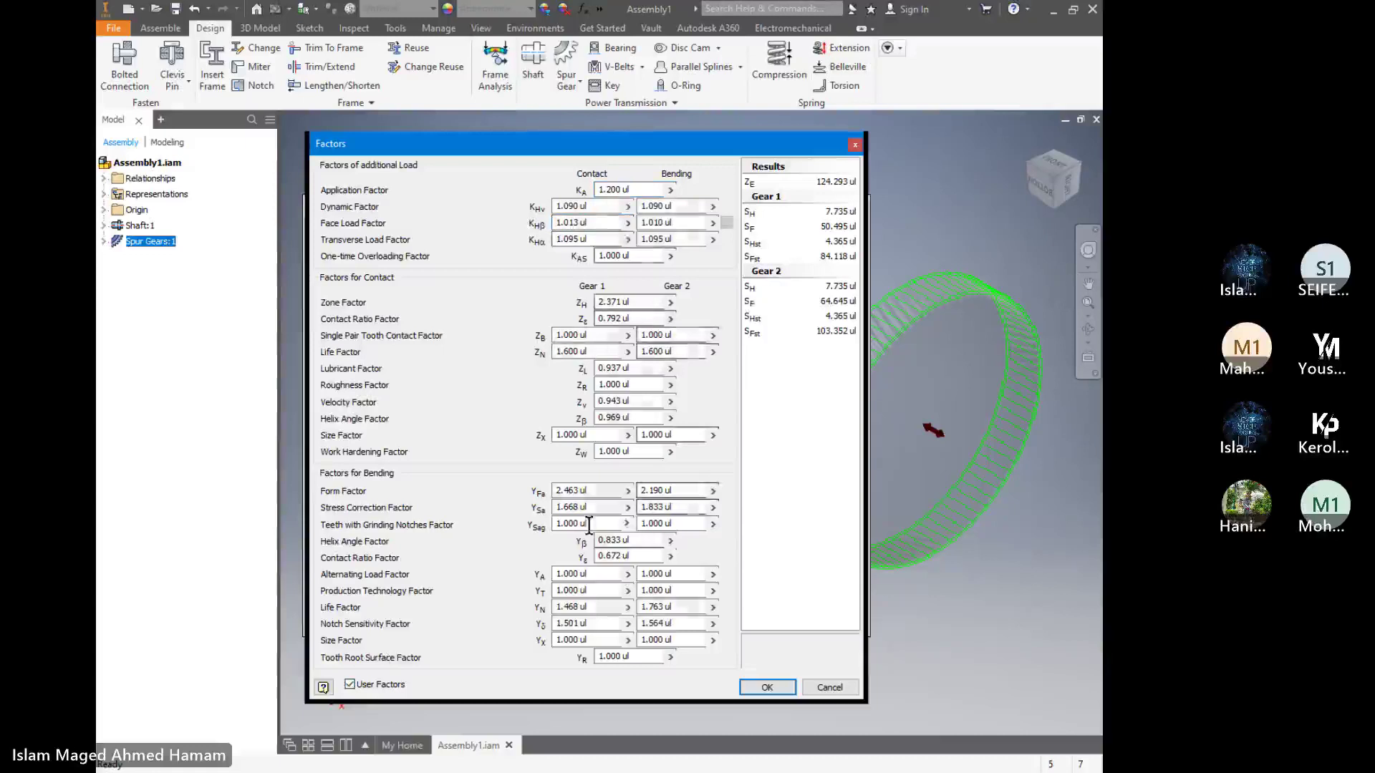
pyautogui.click(350, 684)
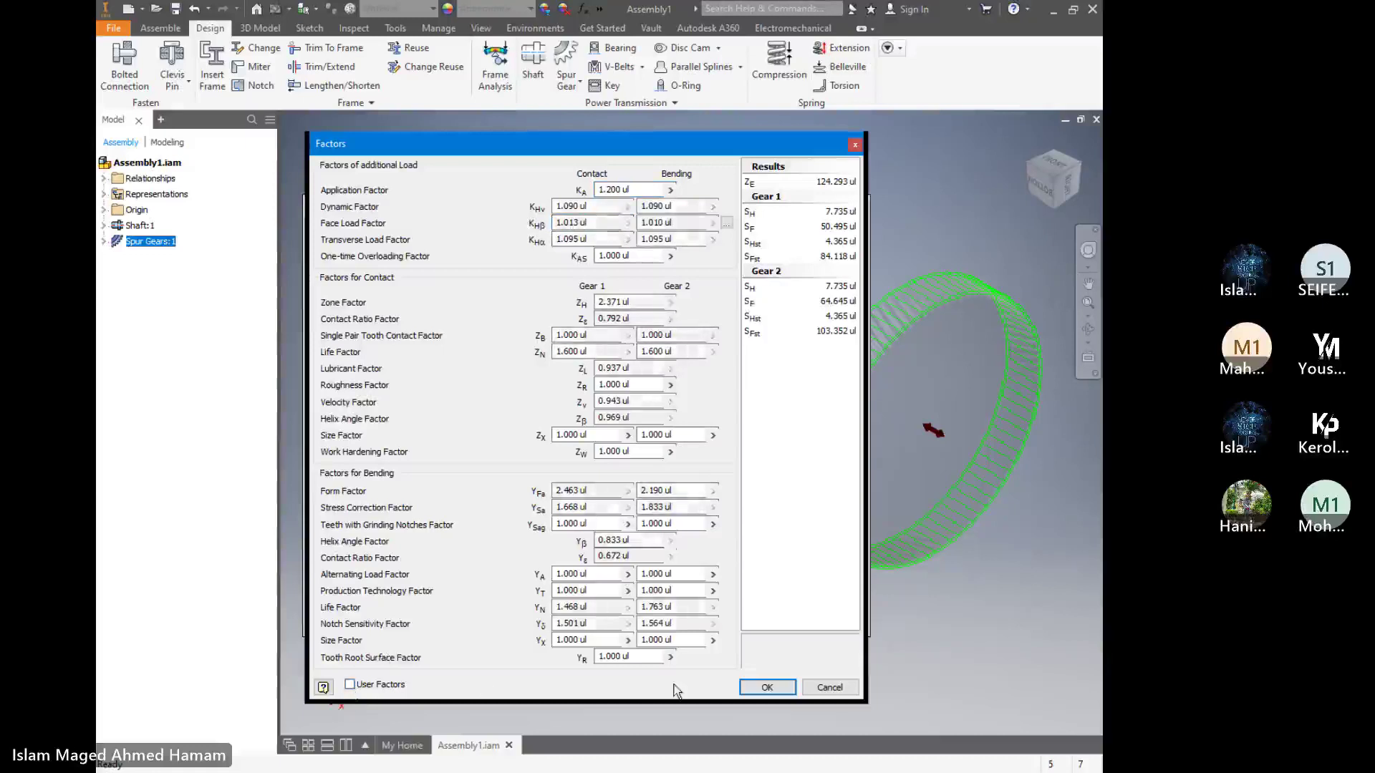
pyautogui.click(844, 688)
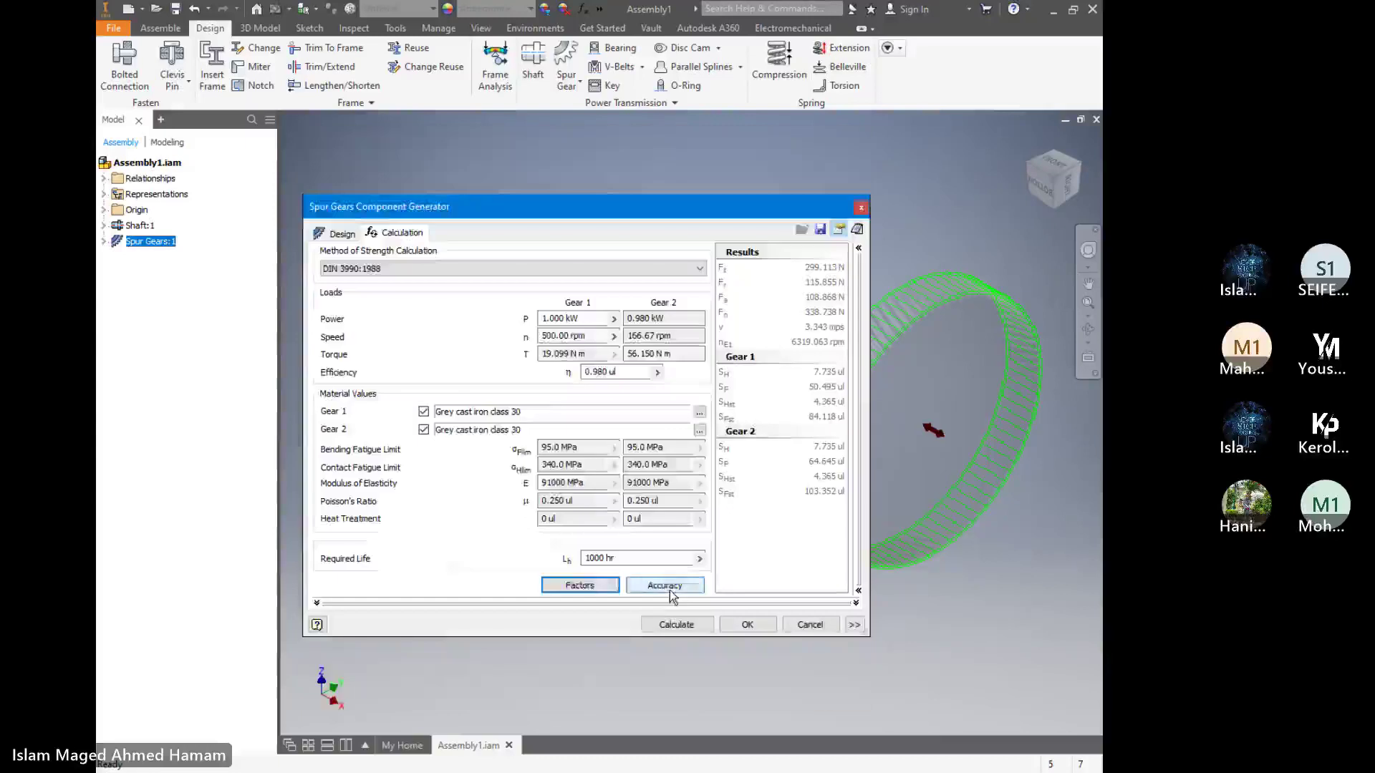
# Accept ISO 1328:1997 with precision specification 6 as the gear accuracy and run the strength calculation
pyautogui.click(666, 587)
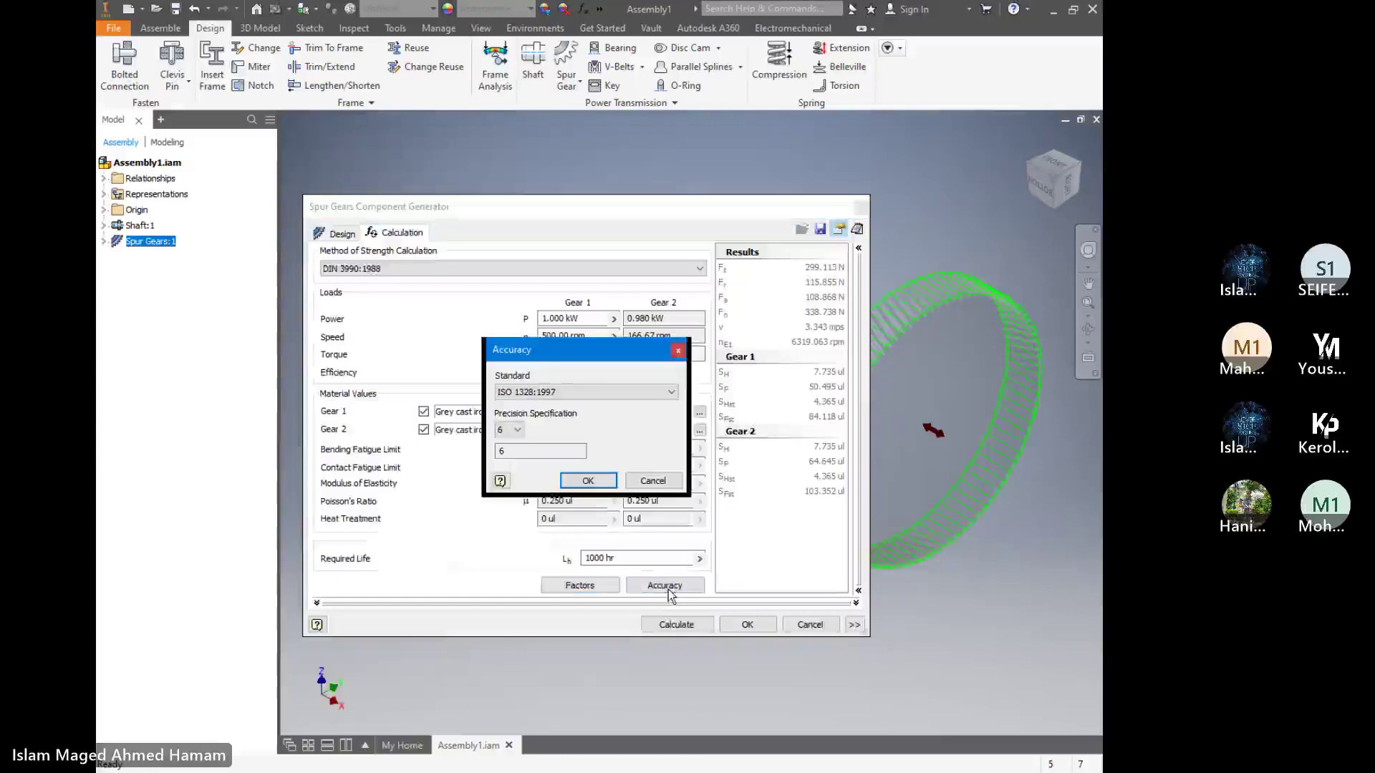
pyautogui.click(563, 393)
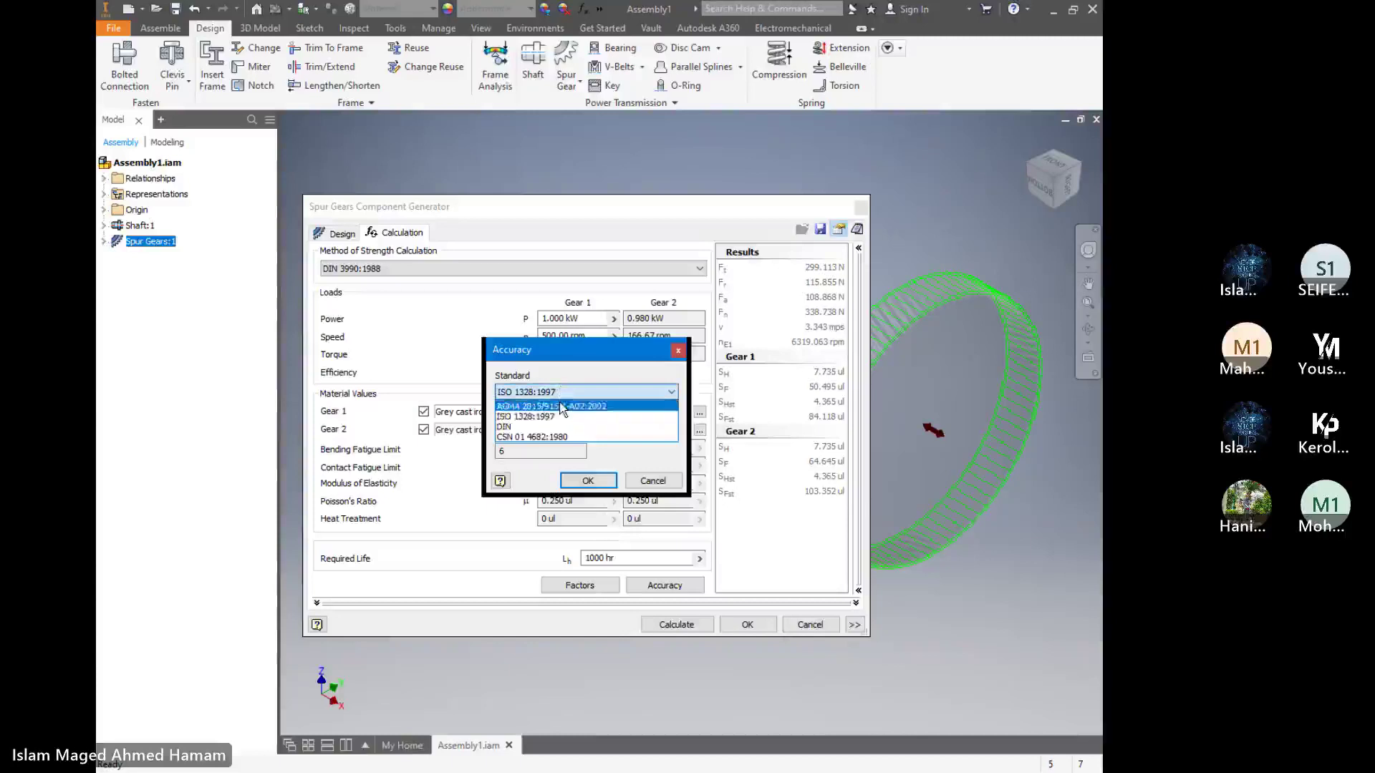
pyautogui.click(564, 416)
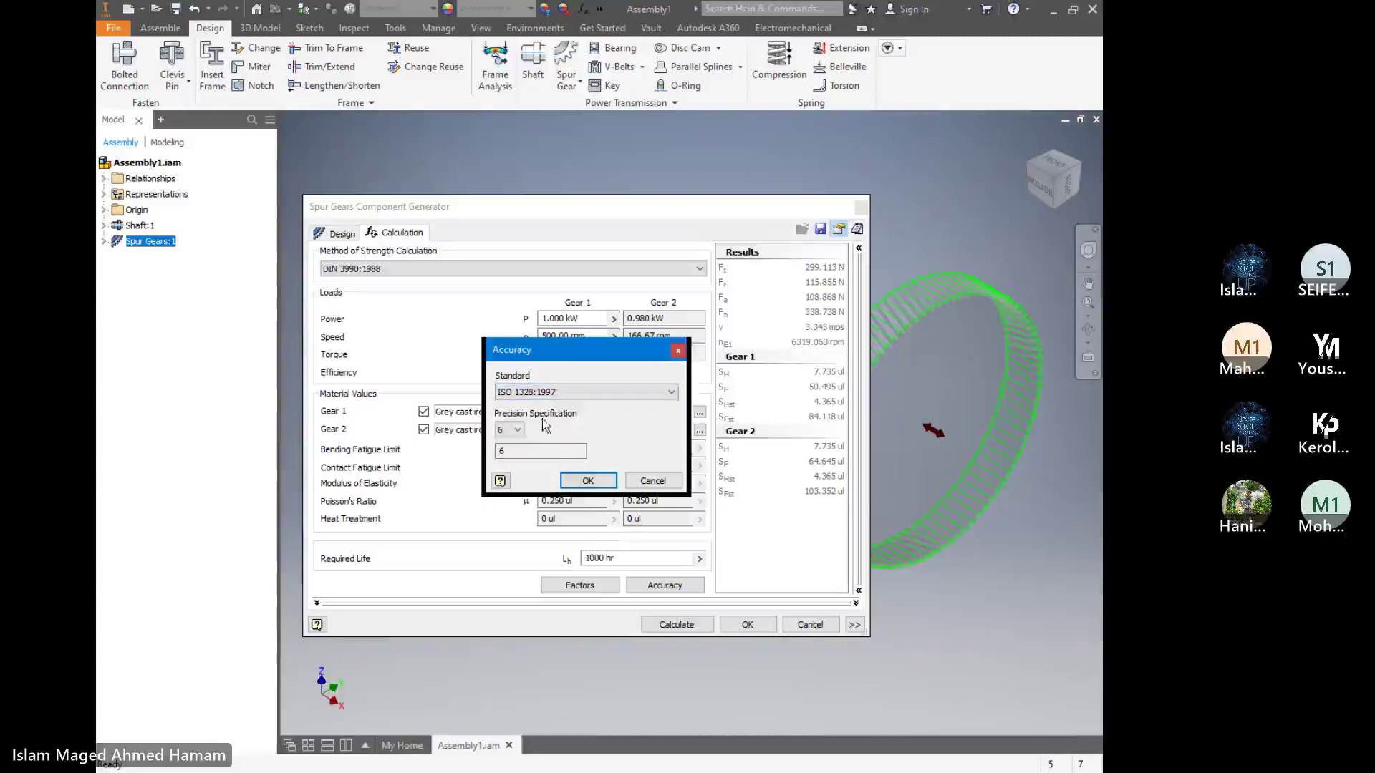
pyautogui.click(517, 430)
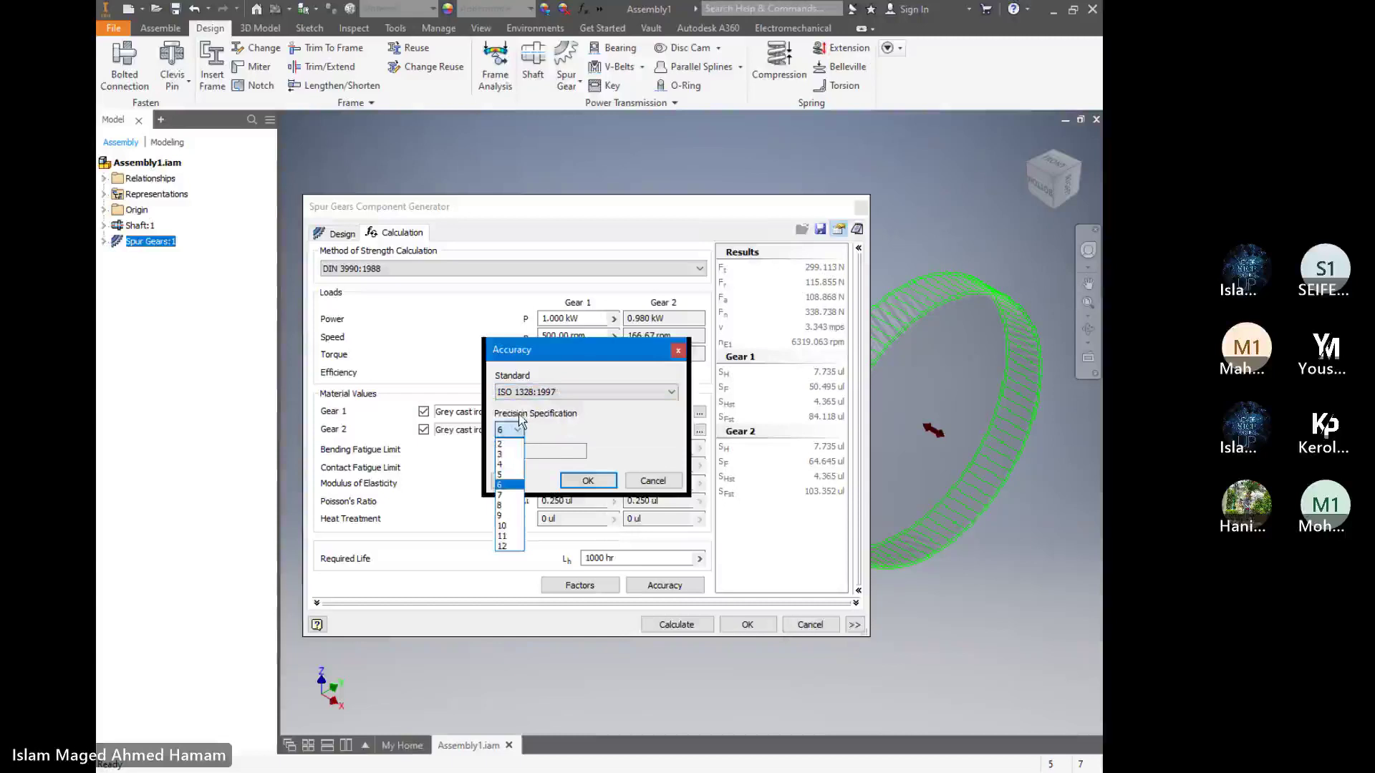
pyautogui.click(573, 420)
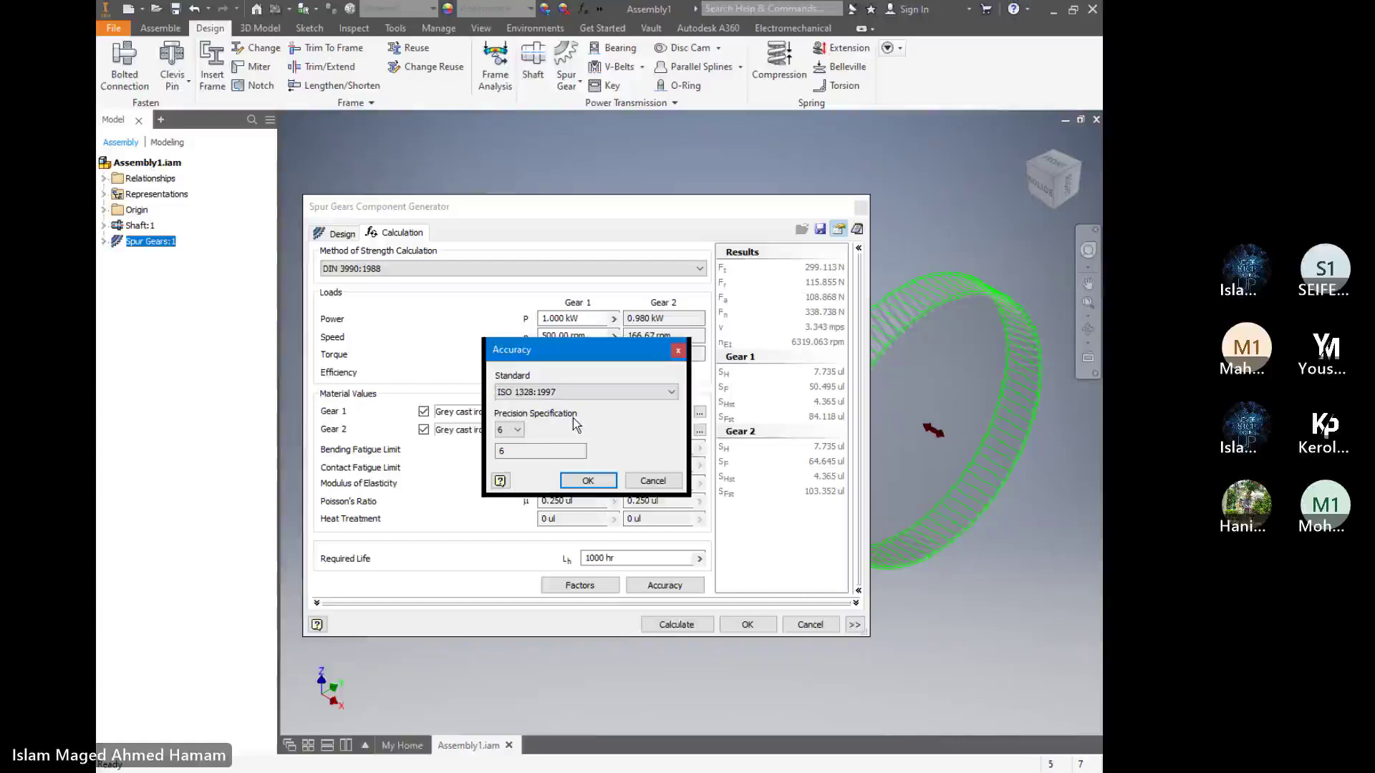
pyautogui.click(607, 479)
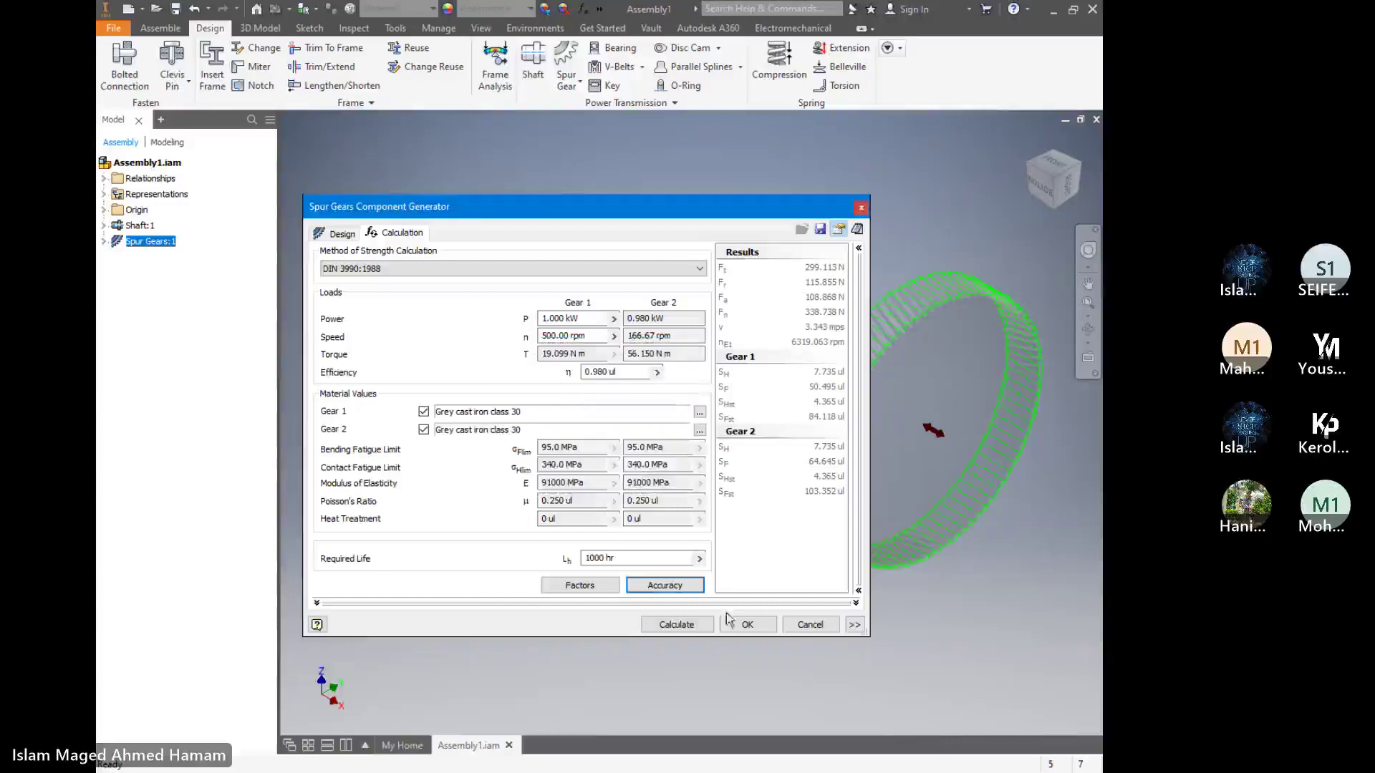
pyautogui.click(676, 625)
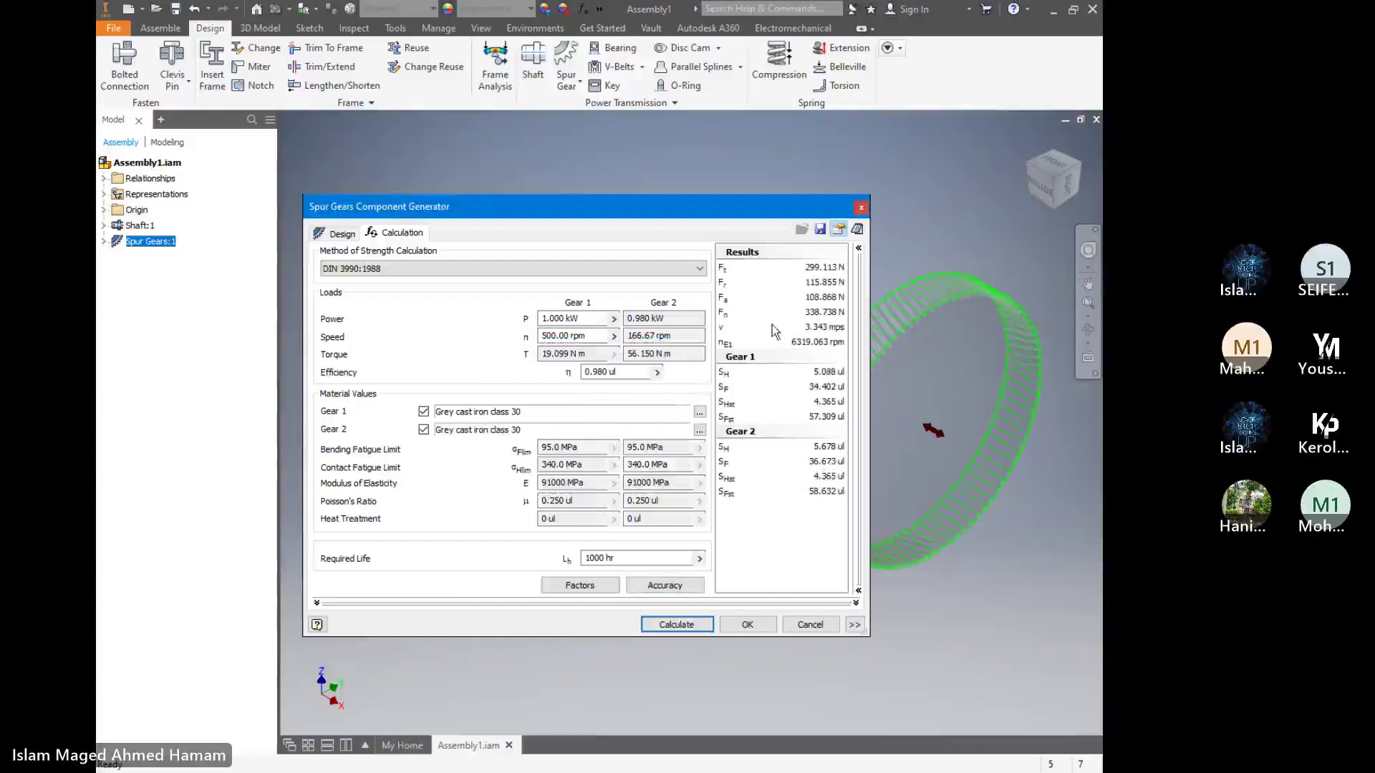
# Examine the calculated forces and the Gear 1 safety factors in the strength calculation results
pyautogui.moveTo(724, 279)
pyautogui.moveTo(725, 305)
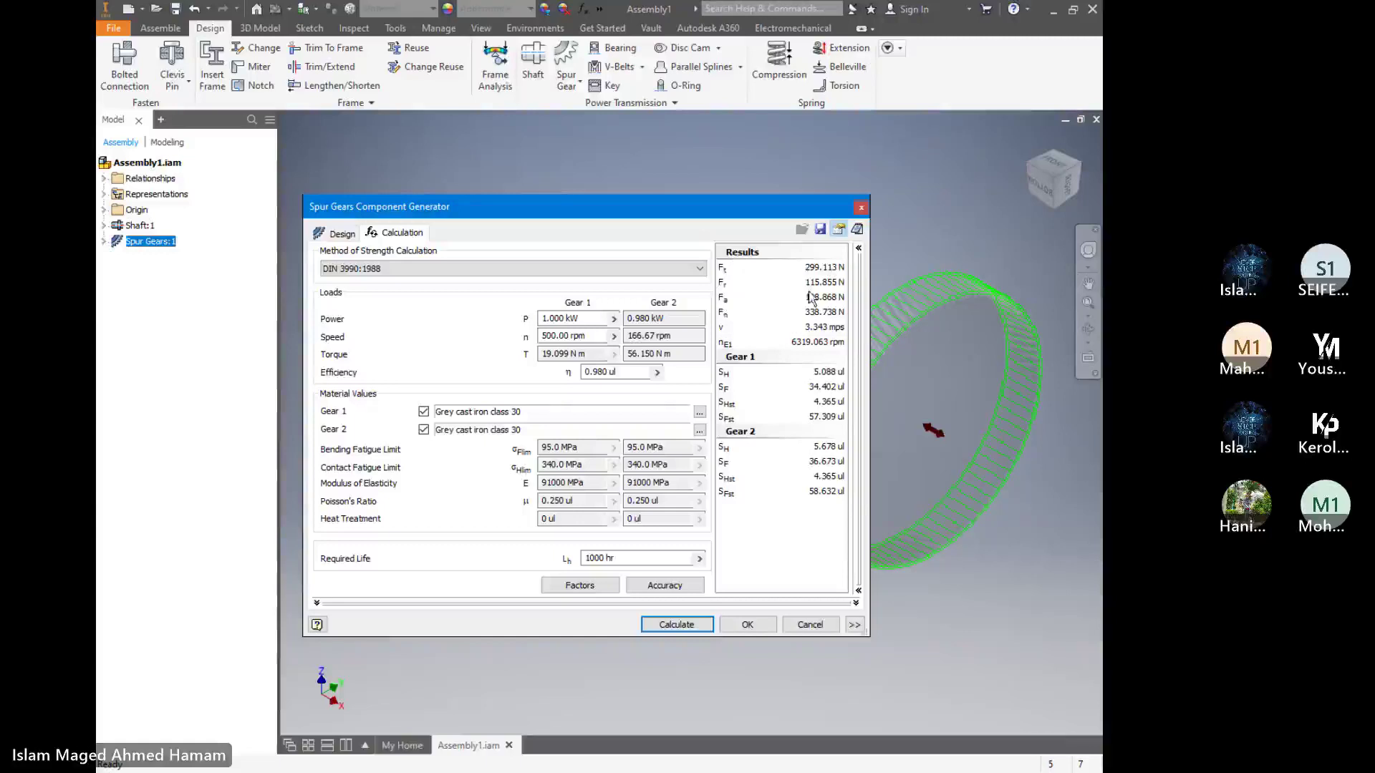
pyautogui.moveTo(831, 291)
pyautogui.moveTo(788, 215); pyautogui.dragTo(514, 215)
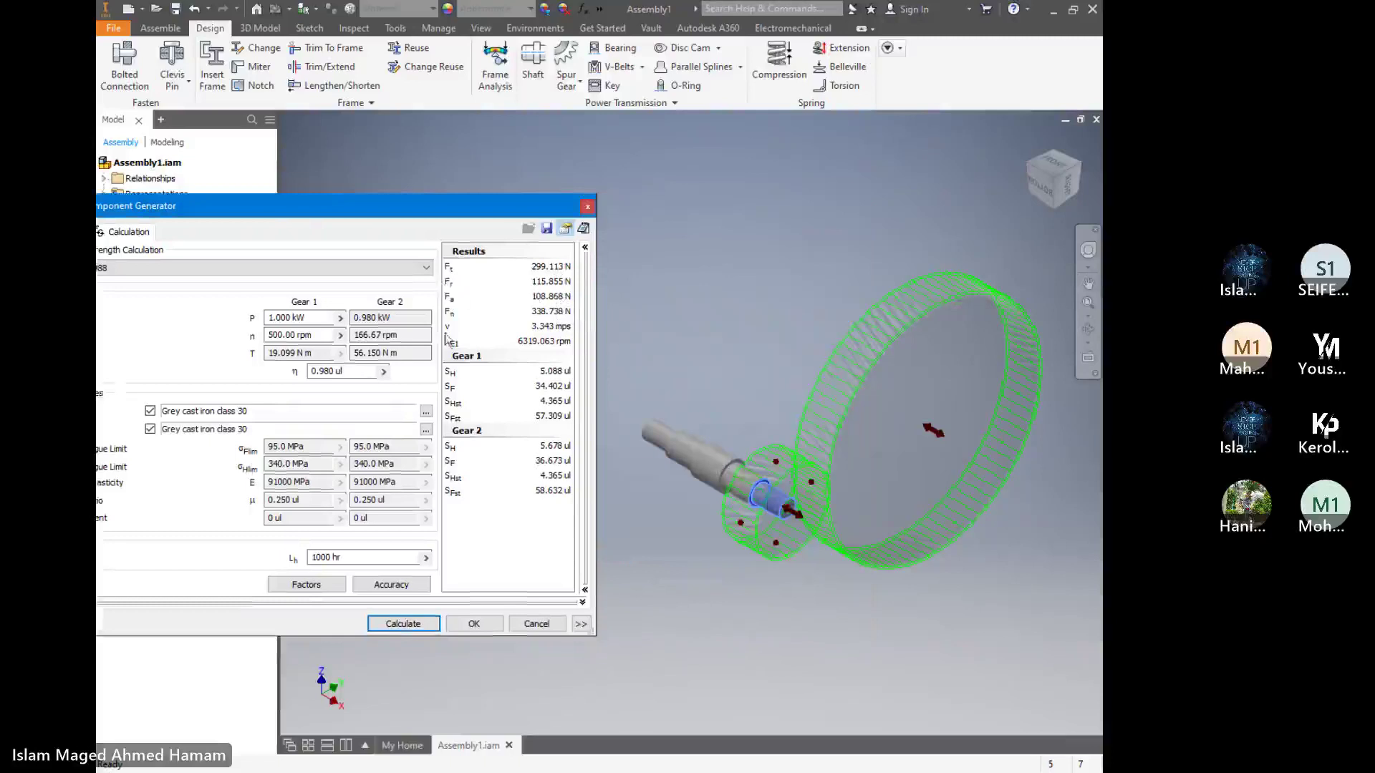
pyautogui.moveTo(450, 315)
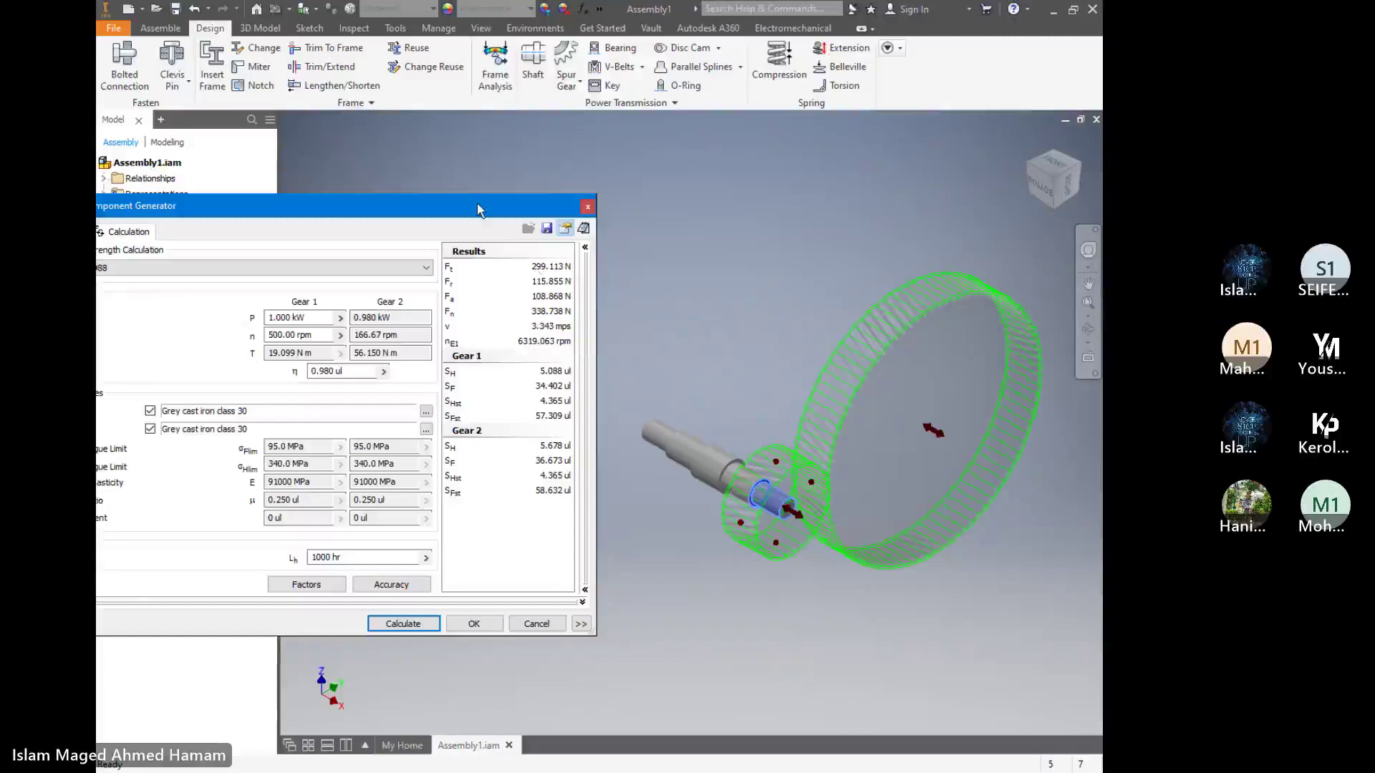
pyautogui.moveTo(478, 208); pyautogui.dragTo(567, 192)
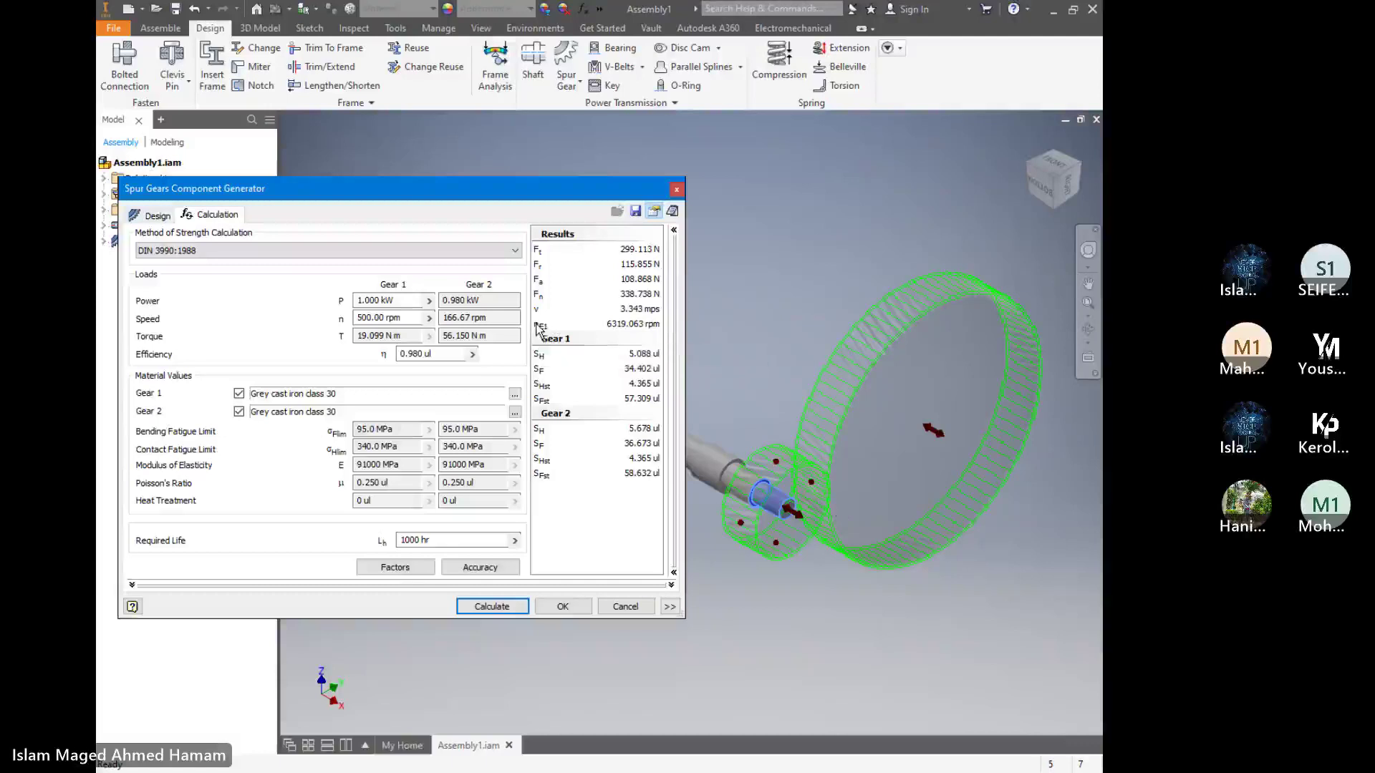
pyautogui.moveTo(549, 361)
pyautogui.click(544, 391)
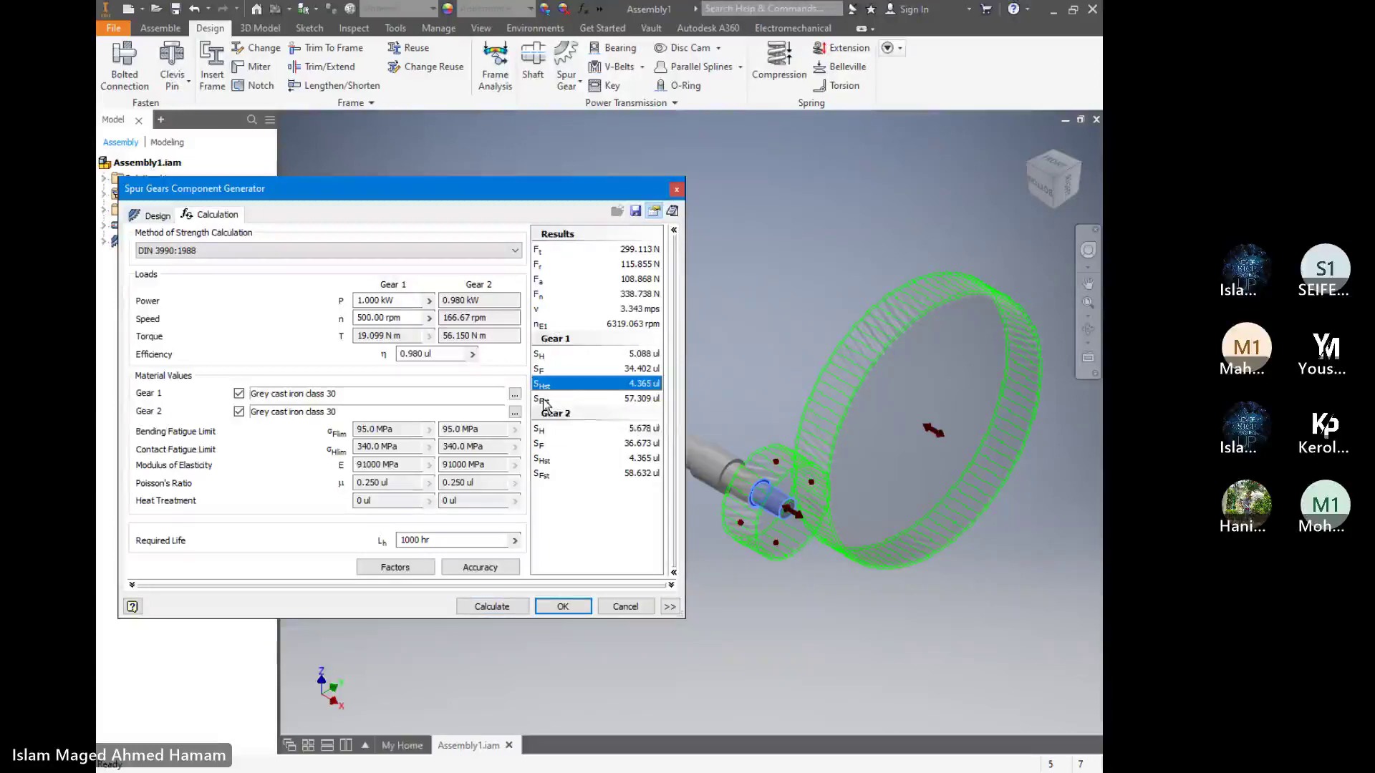
pyautogui.click(547, 401)
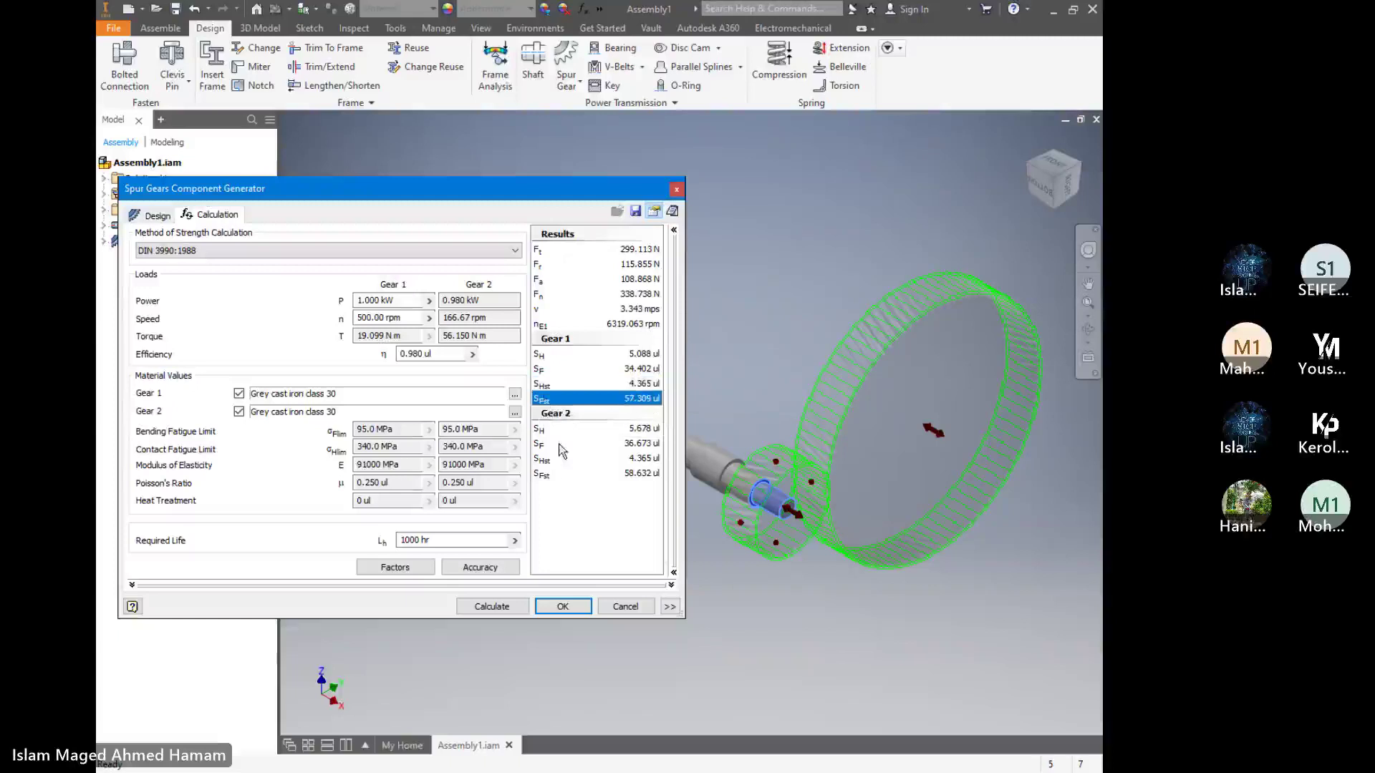
# Set Gear 1's power to 10 kW and apply the change to the spur gear pair
pyautogui.click(360, 300)
pyautogui.write('0')
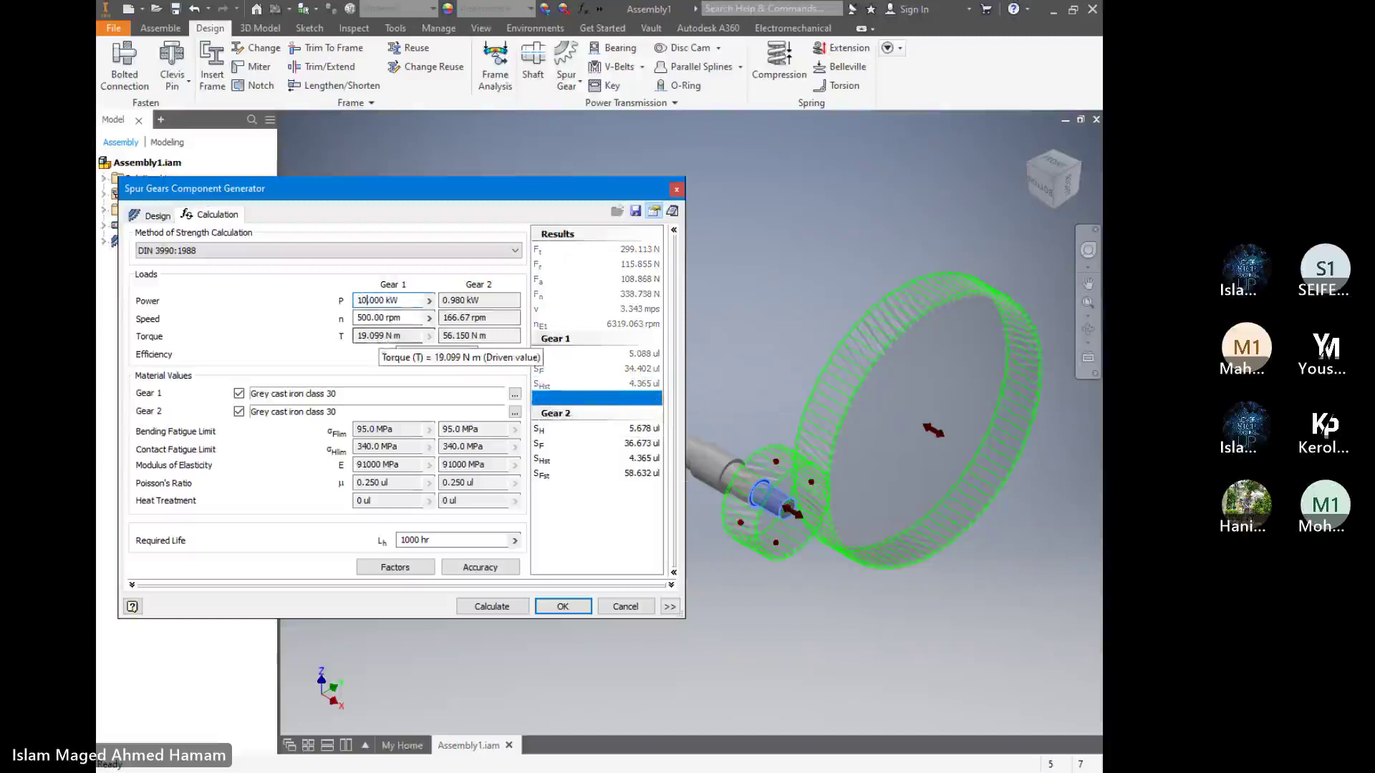
pyautogui.write('.')
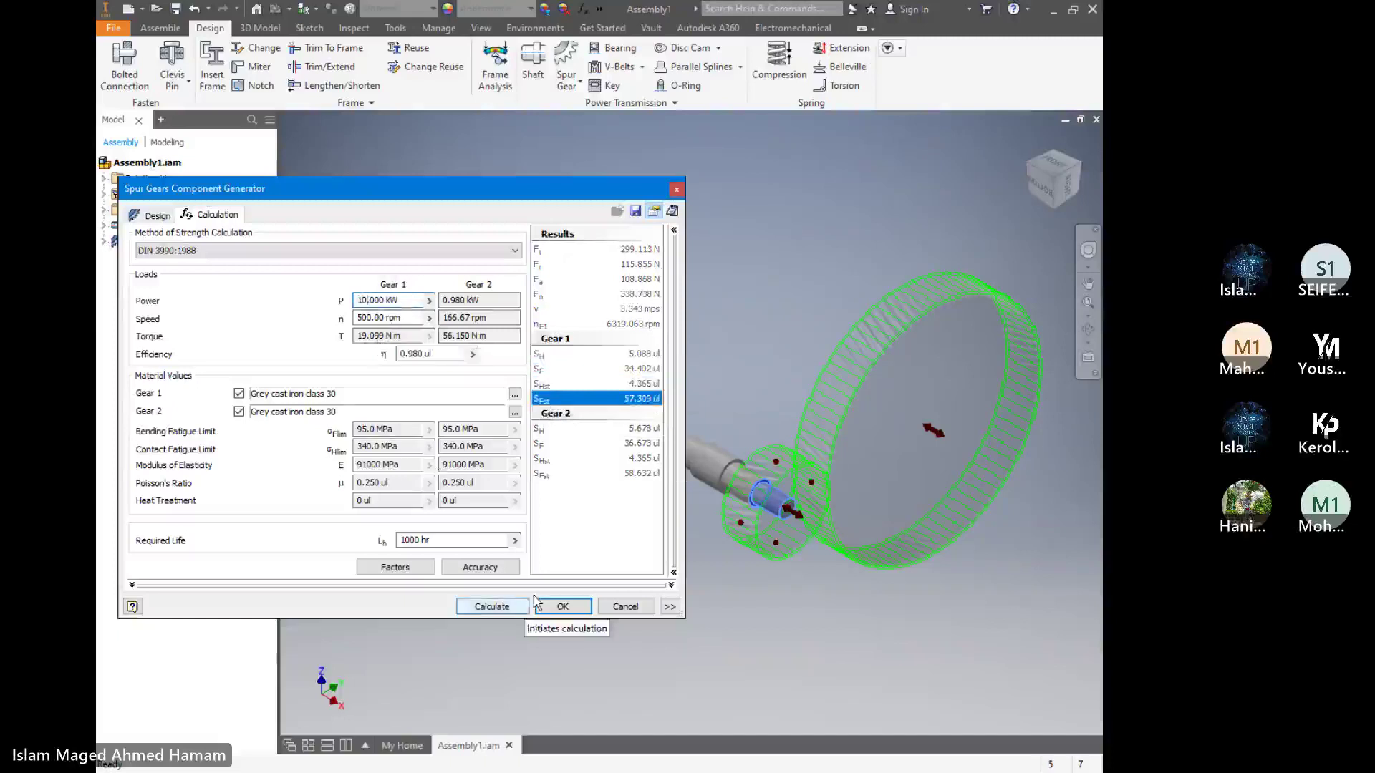
pyautogui.click(551, 607)
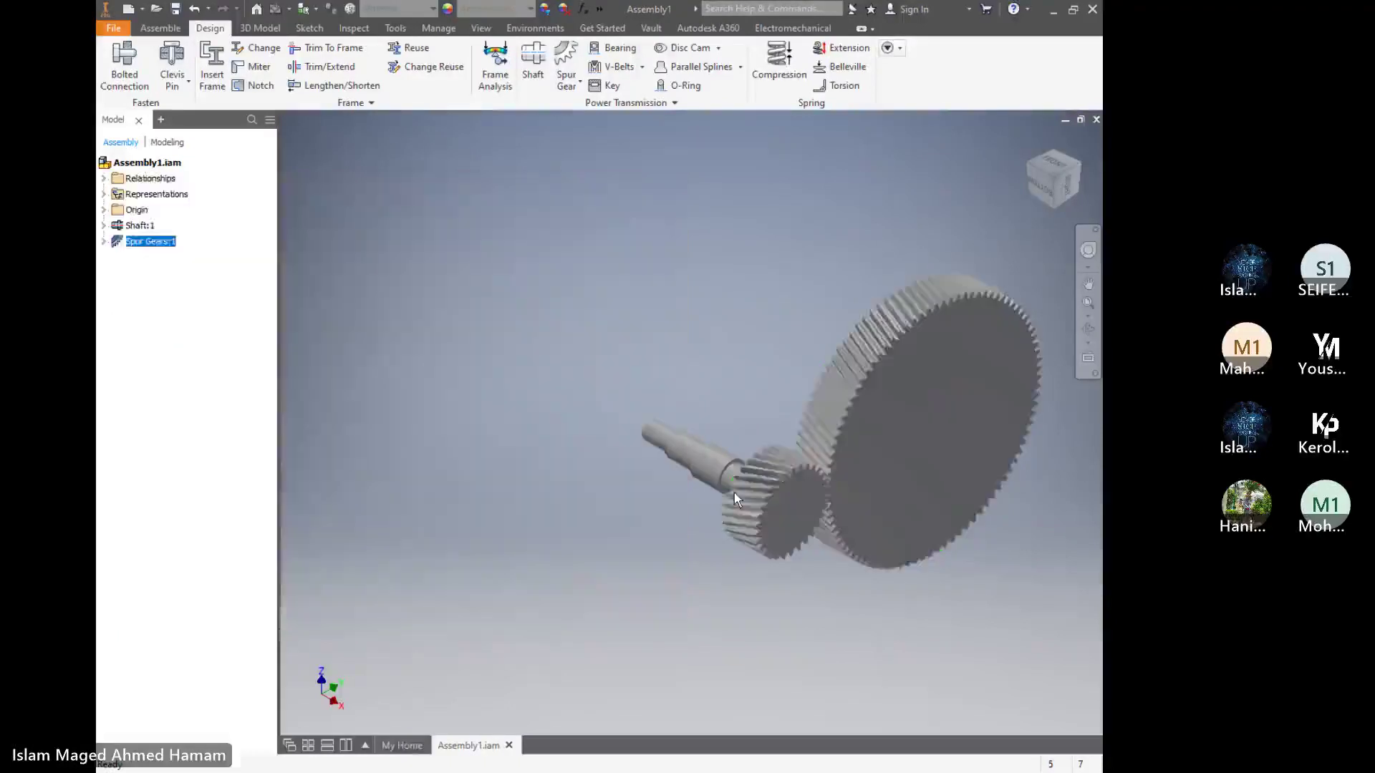
# Reopen the spur gear pair in the Design Accelerator, set Gear 1's speed to 1500 rpm and recalculate the strength
pyautogui.rightClick(733, 493)
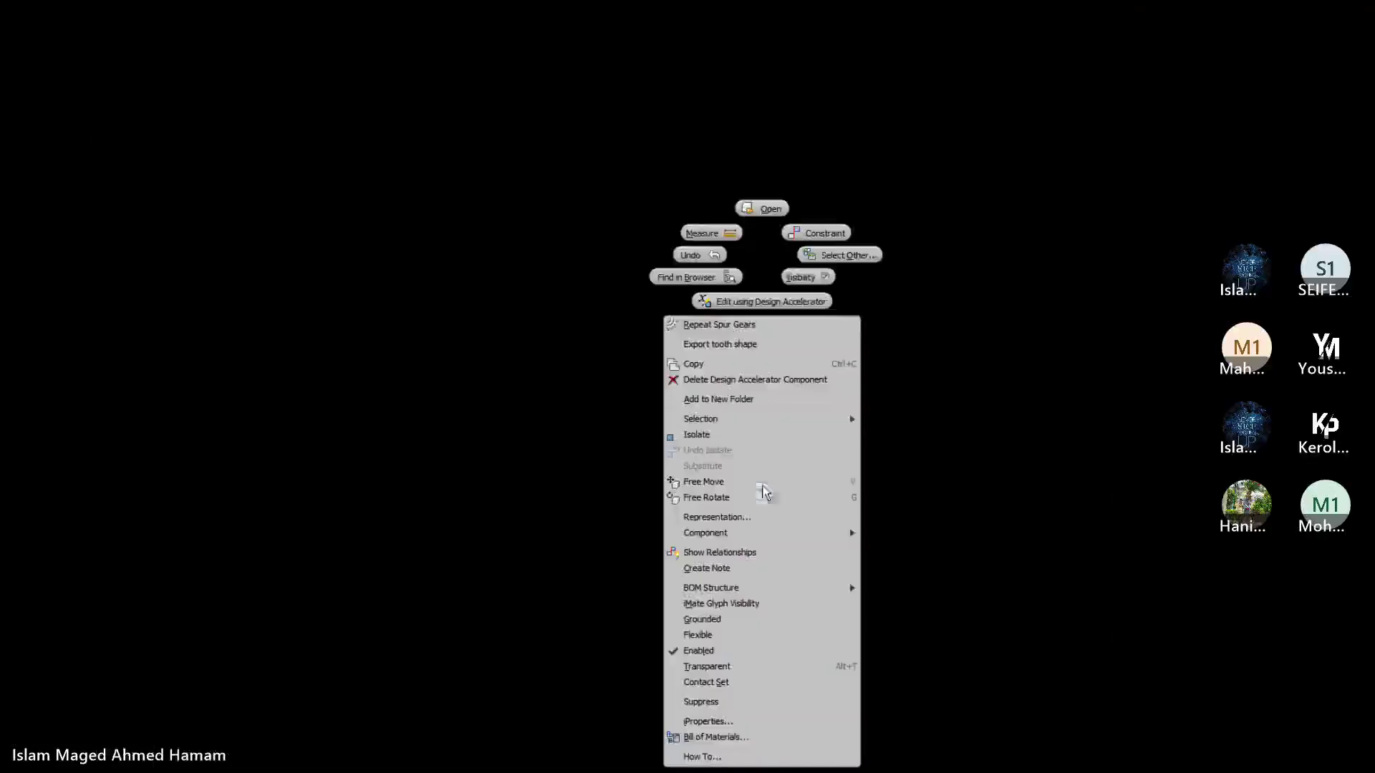
pyautogui.click(761, 302)
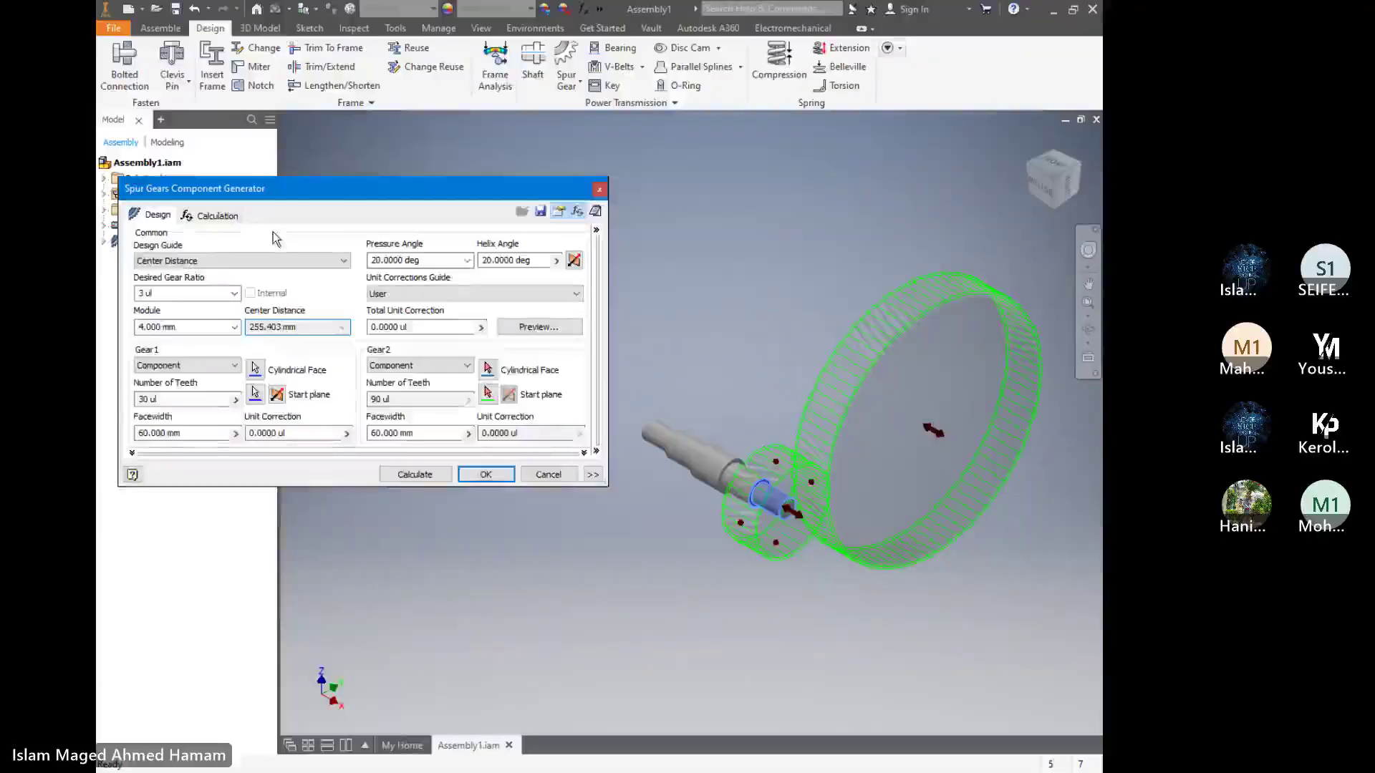
pyautogui.click(214, 215)
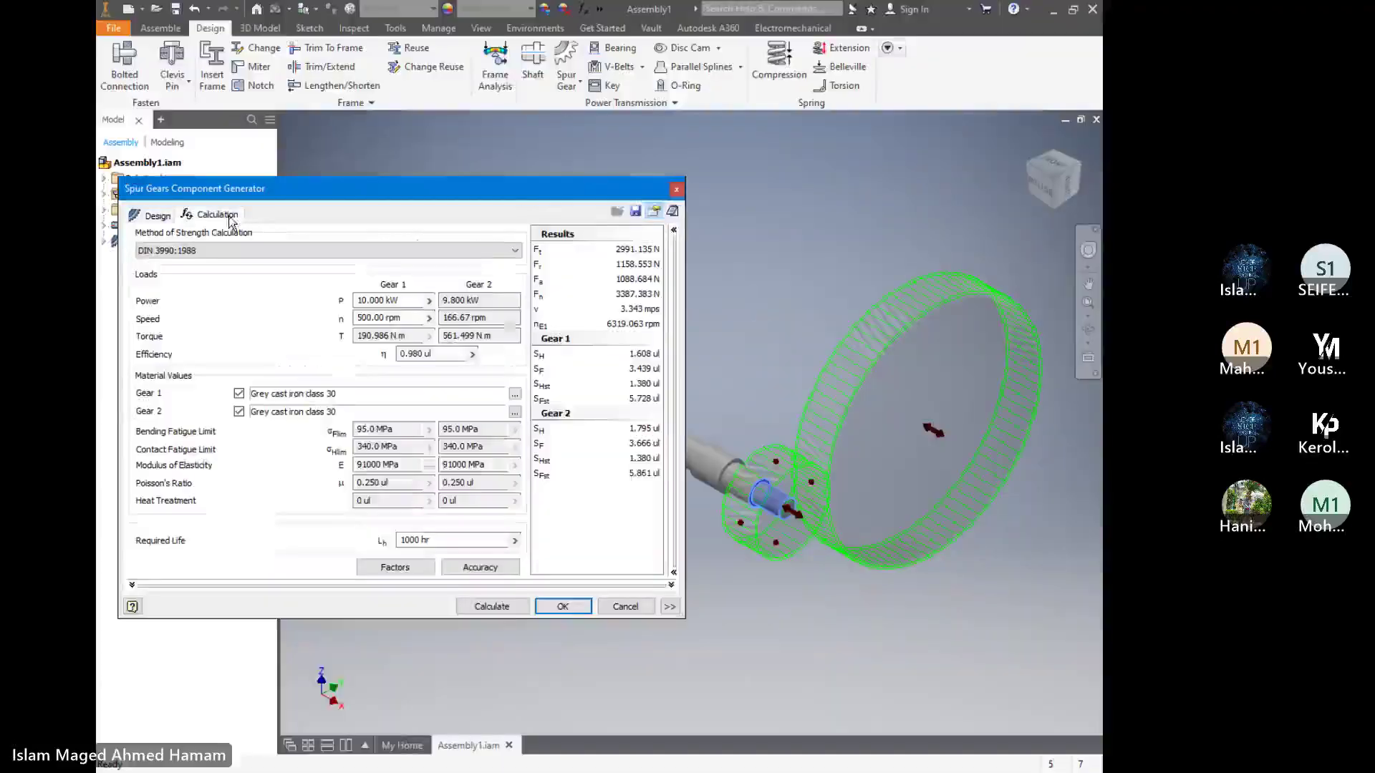
pyautogui.click(509, 613)
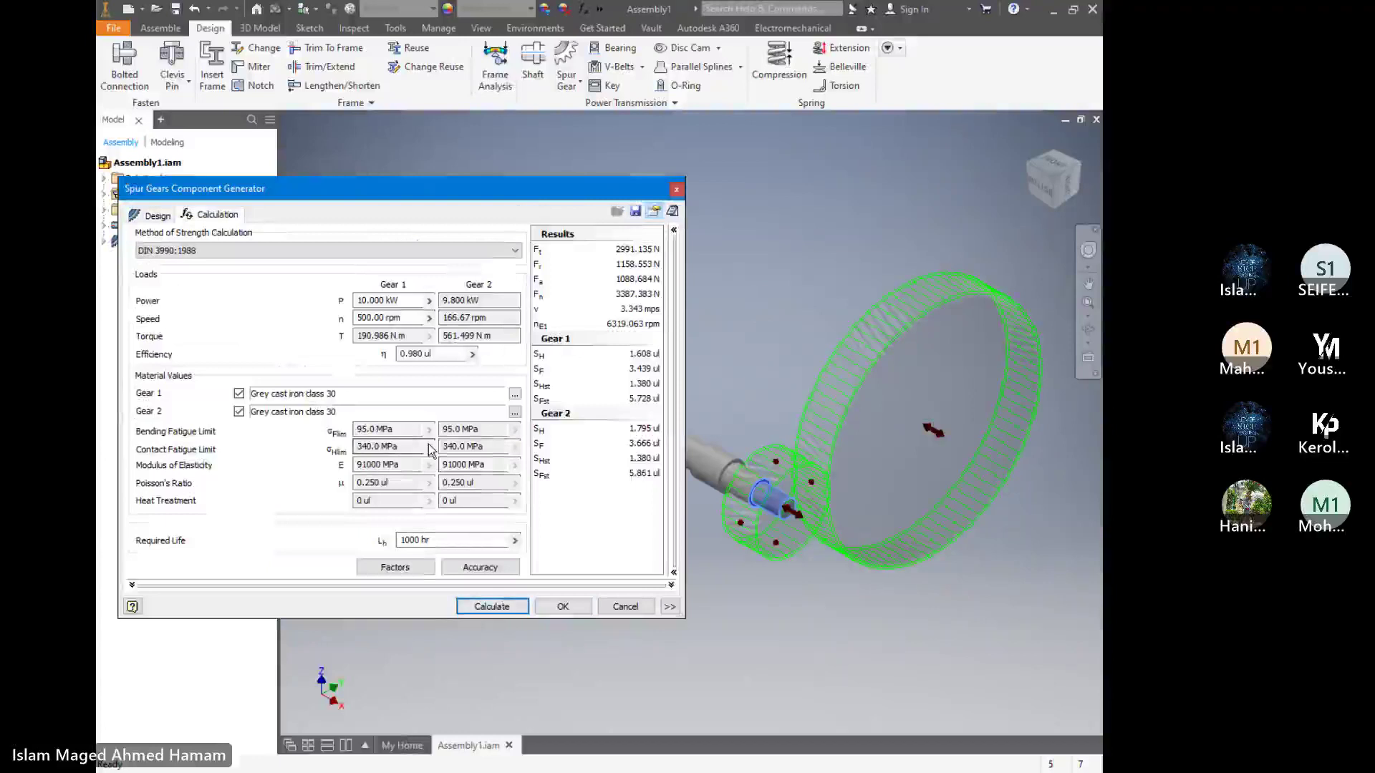
pyautogui.click(358, 318)
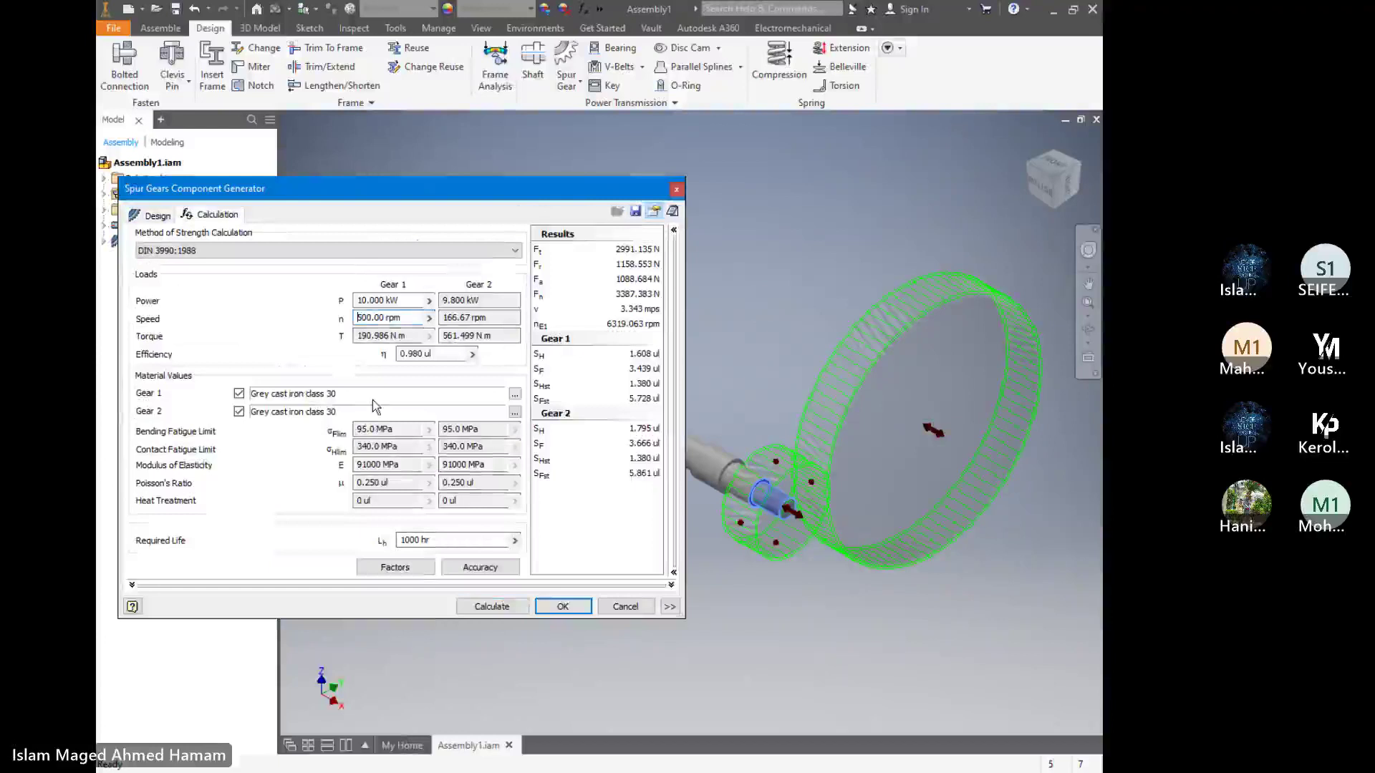
pyautogui.write('1')
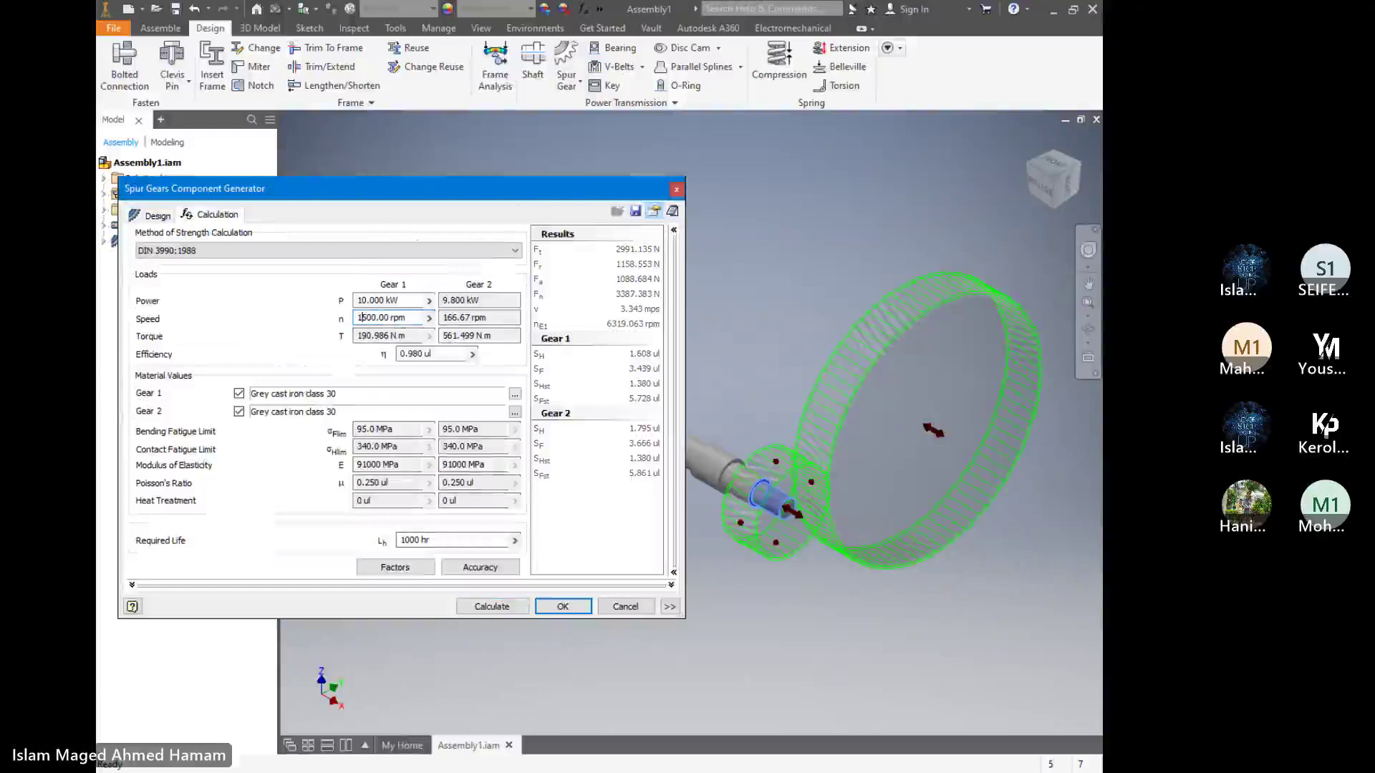
pyautogui.click(497, 613)
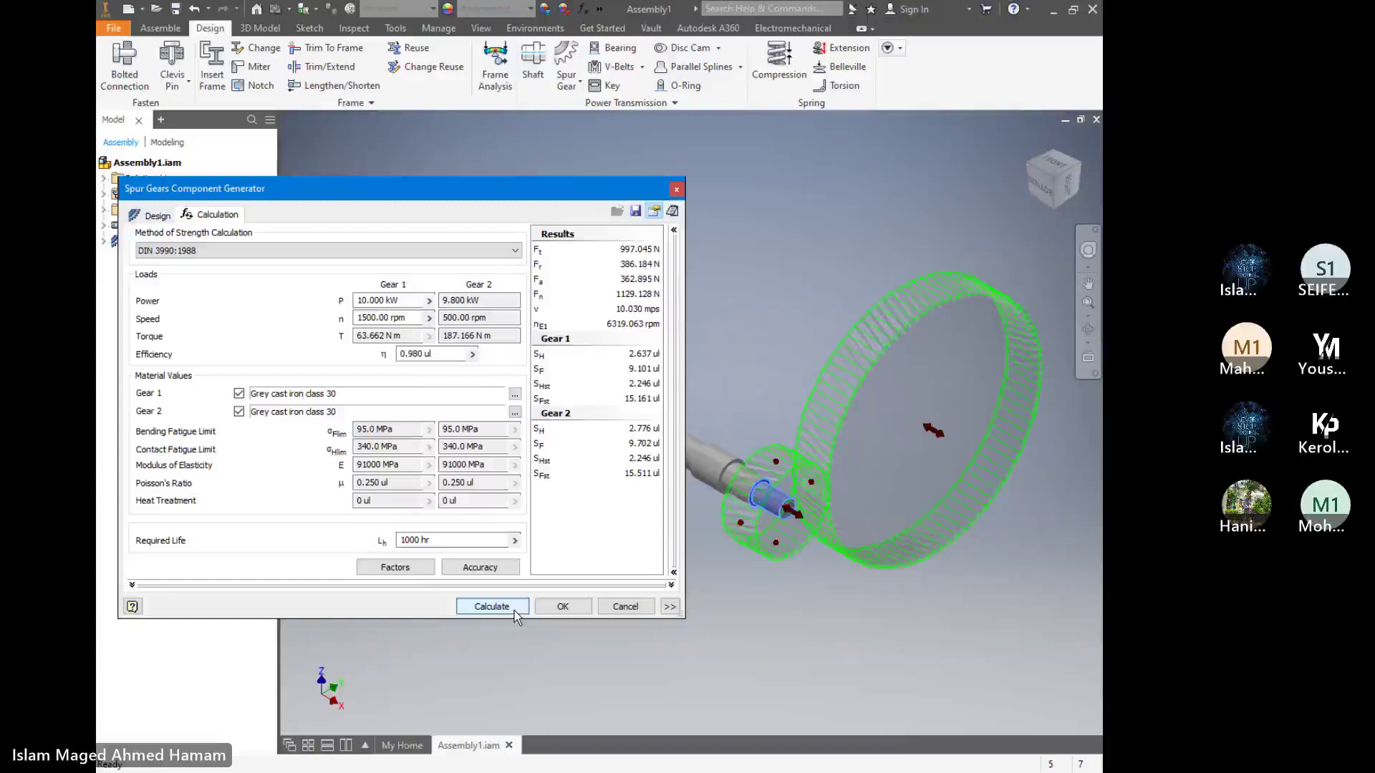
# Set Gear 1's power to 20 kW and recalculate the strength
pyautogui.click(358, 301)
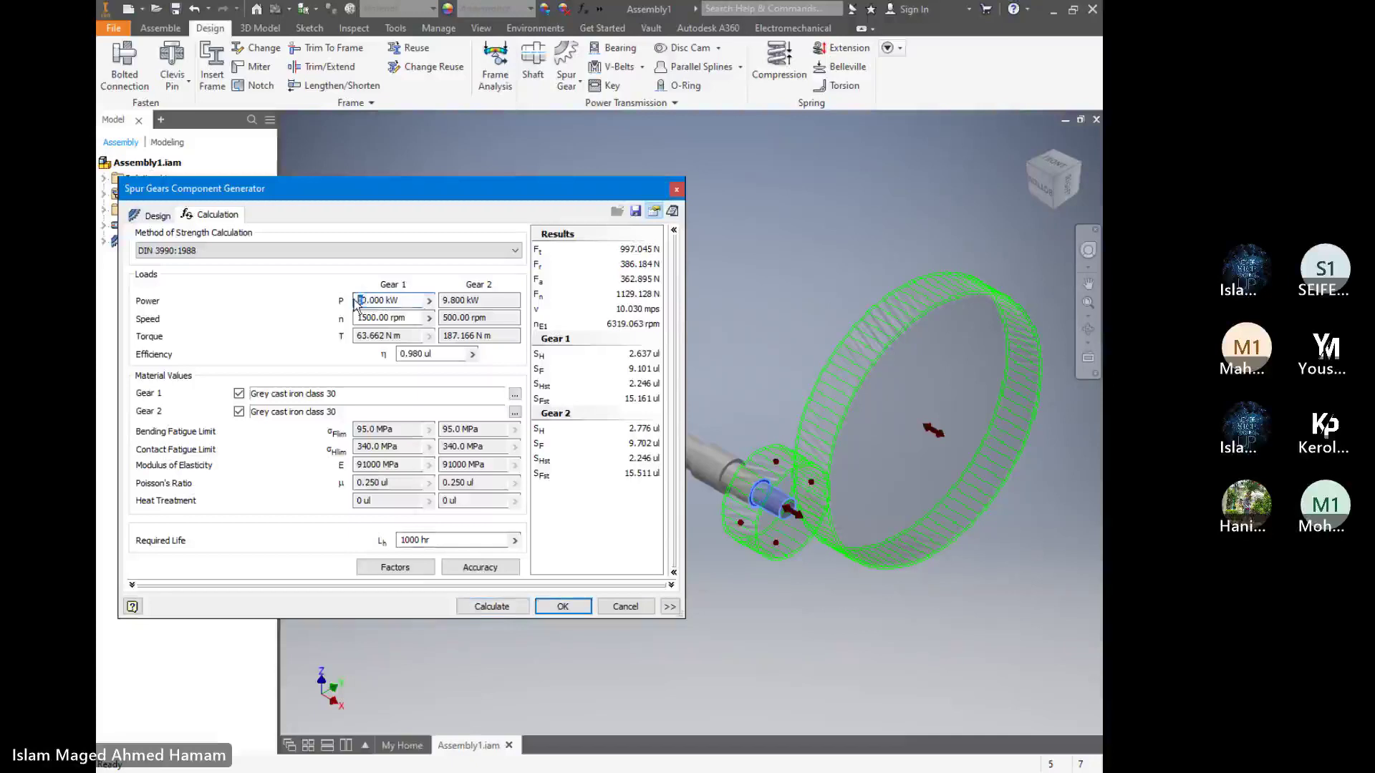
pyautogui.click(491, 606)
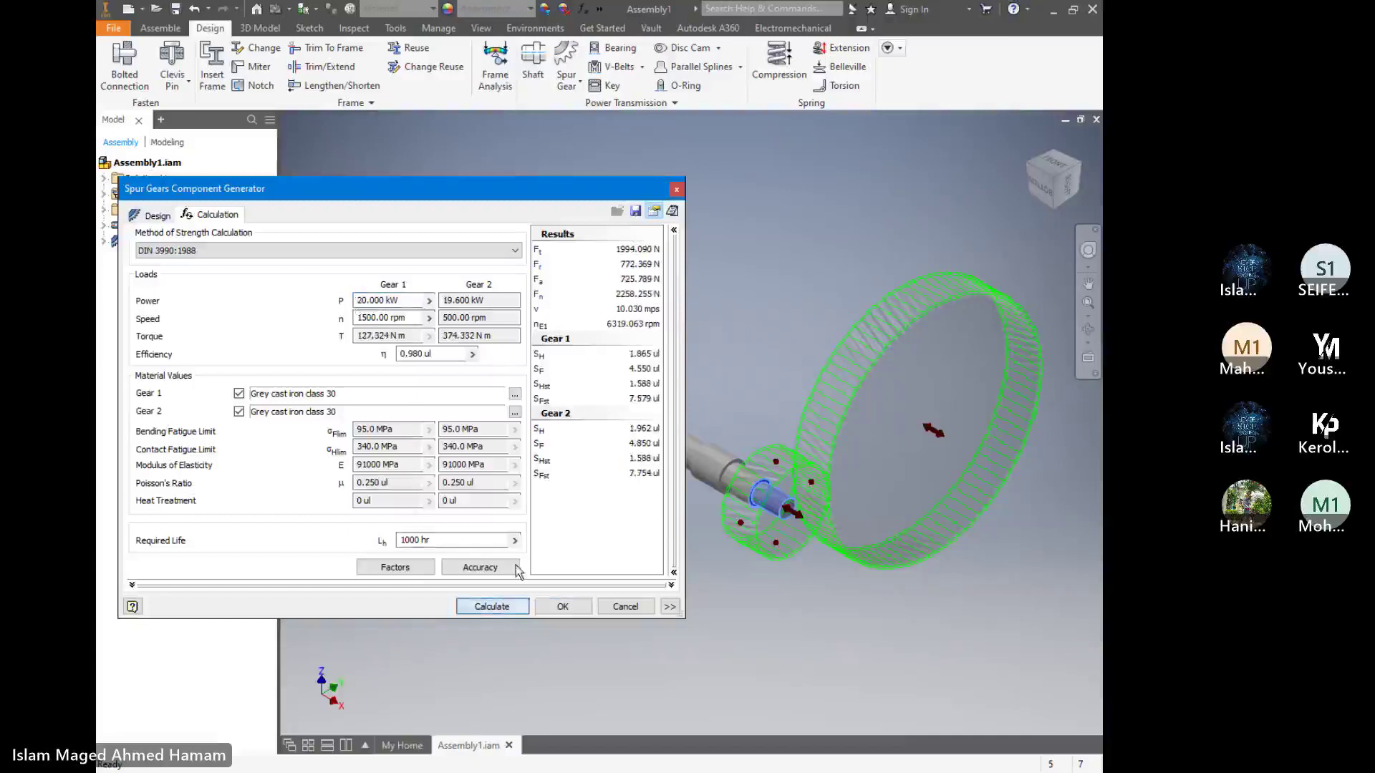
pyautogui.click(359, 301)
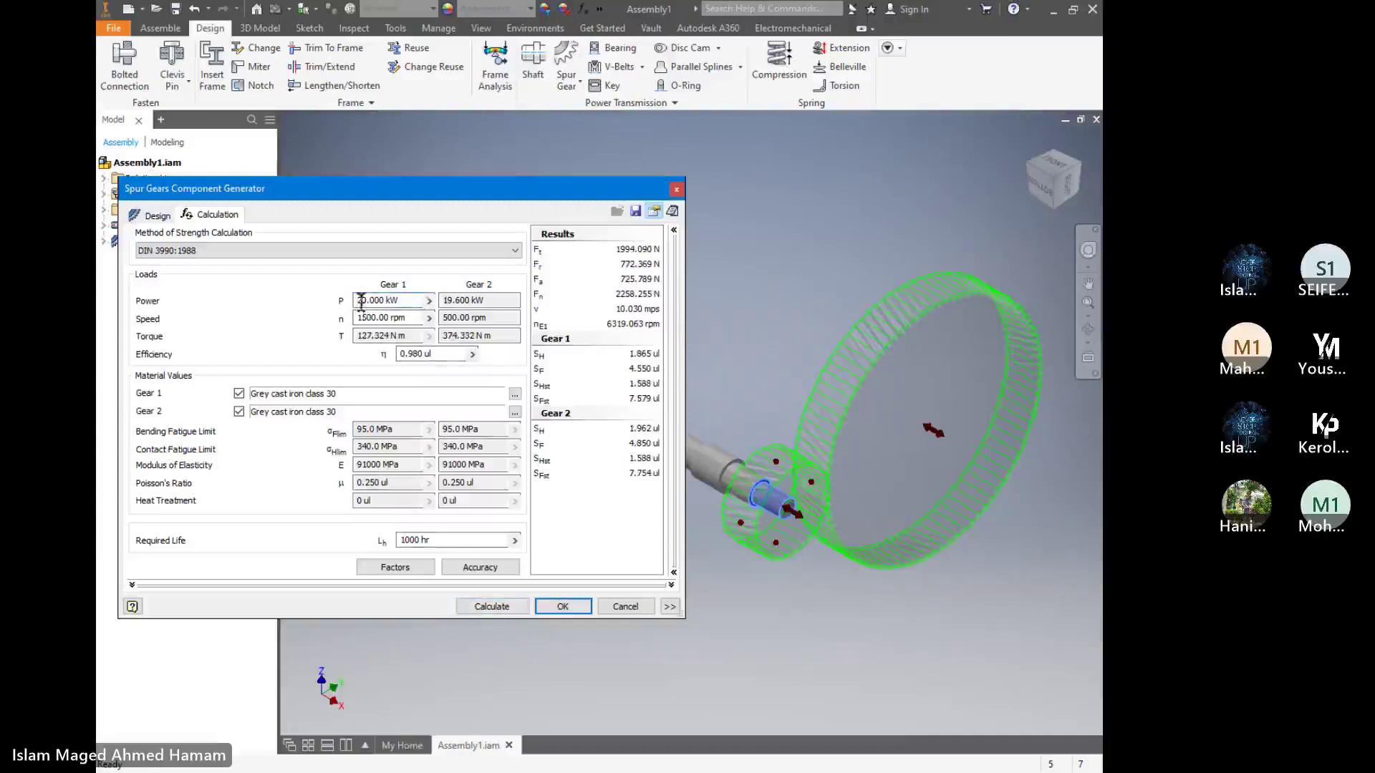
# Set the required life to 100000 hr and recalculate the strength of the gear pair
pyautogui.click(417, 539)
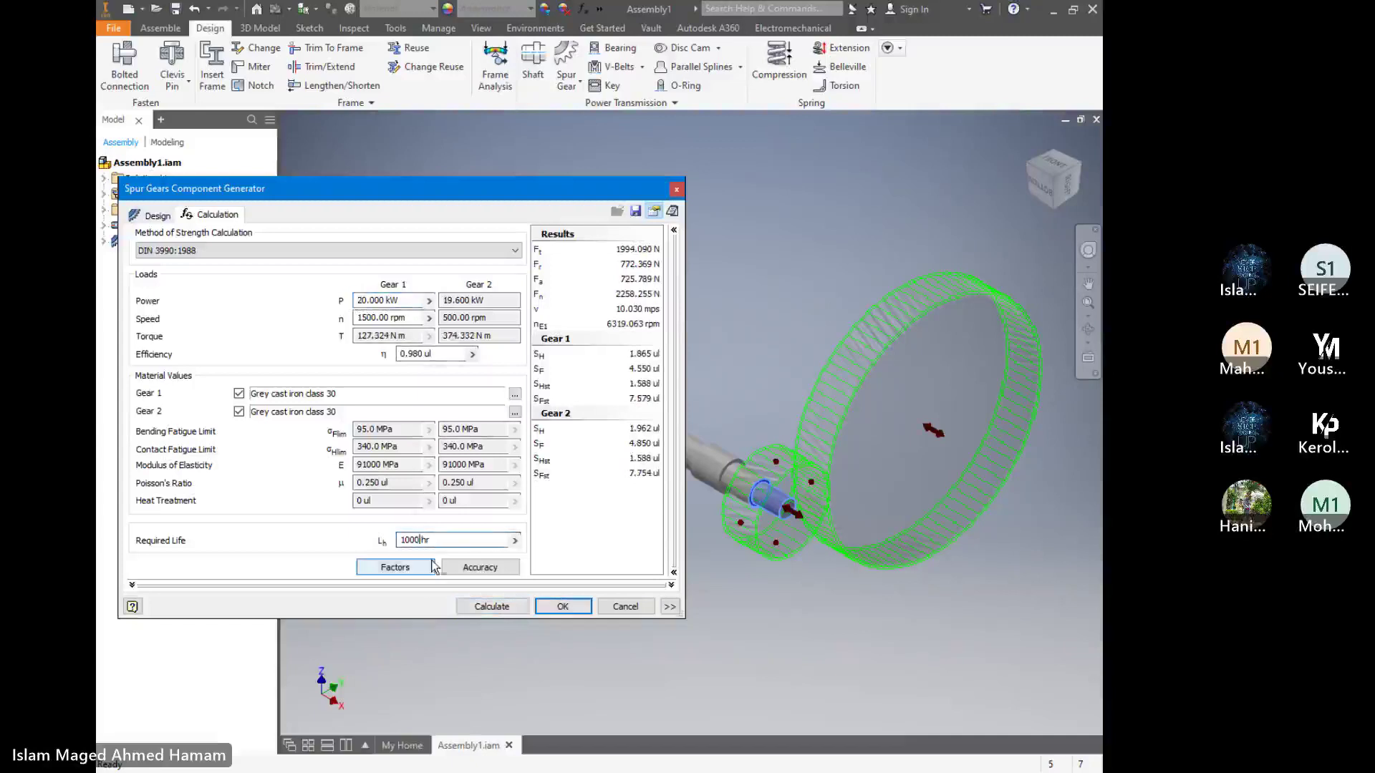
pyautogui.write('0')
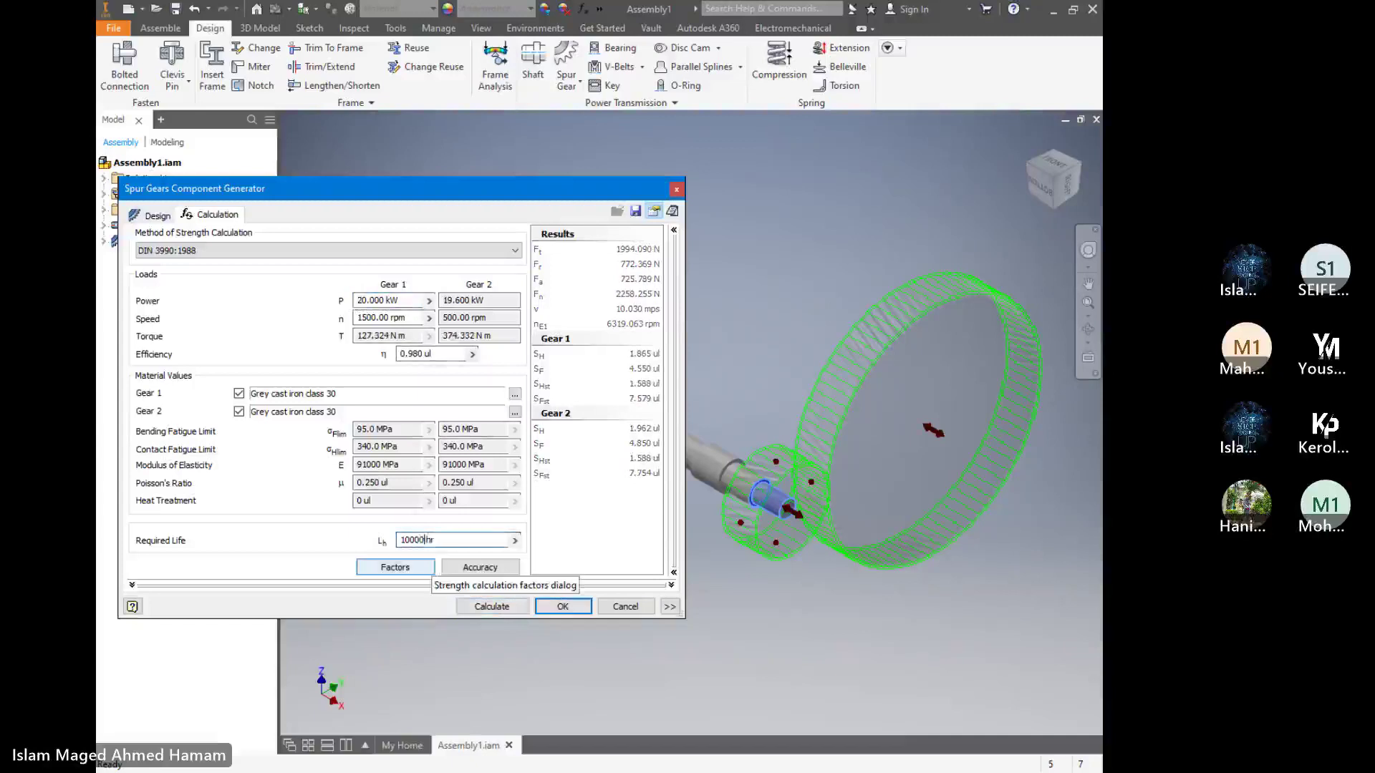
pyautogui.write('0')
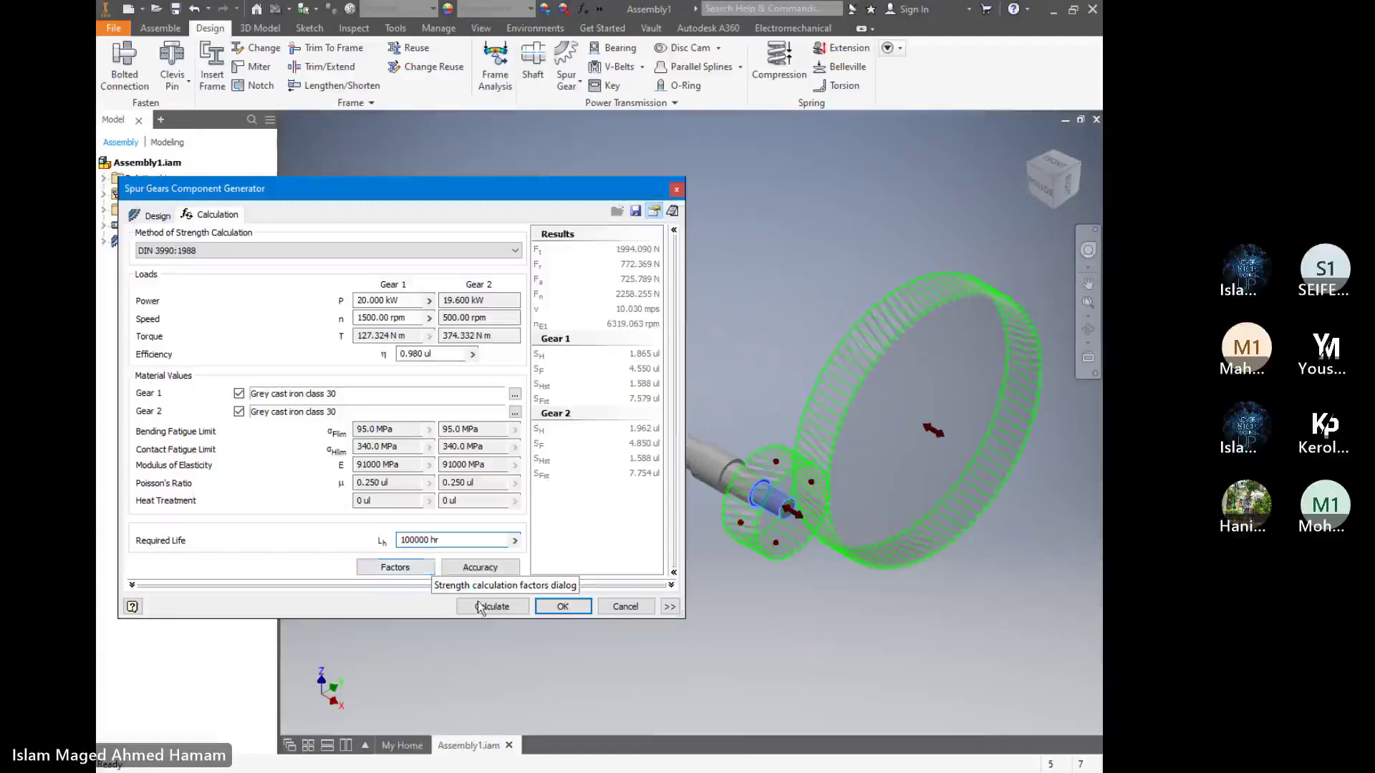
pyautogui.click(515, 611)
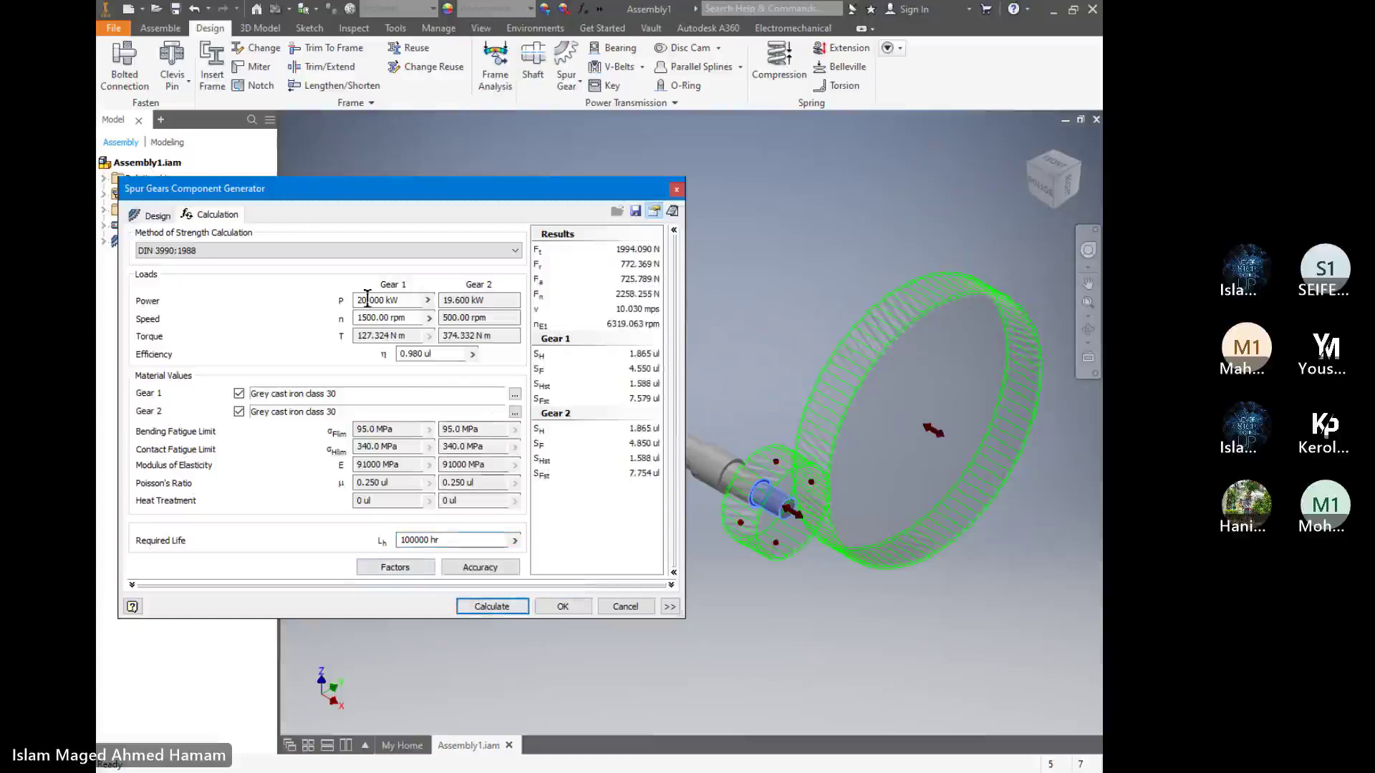
# Set Gear 1's power to 50 kW, recalculate and check Gear 1's pitting safety factor
pyautogui.moveTo(367, 299); pyautogui.dragTo(355, 299)
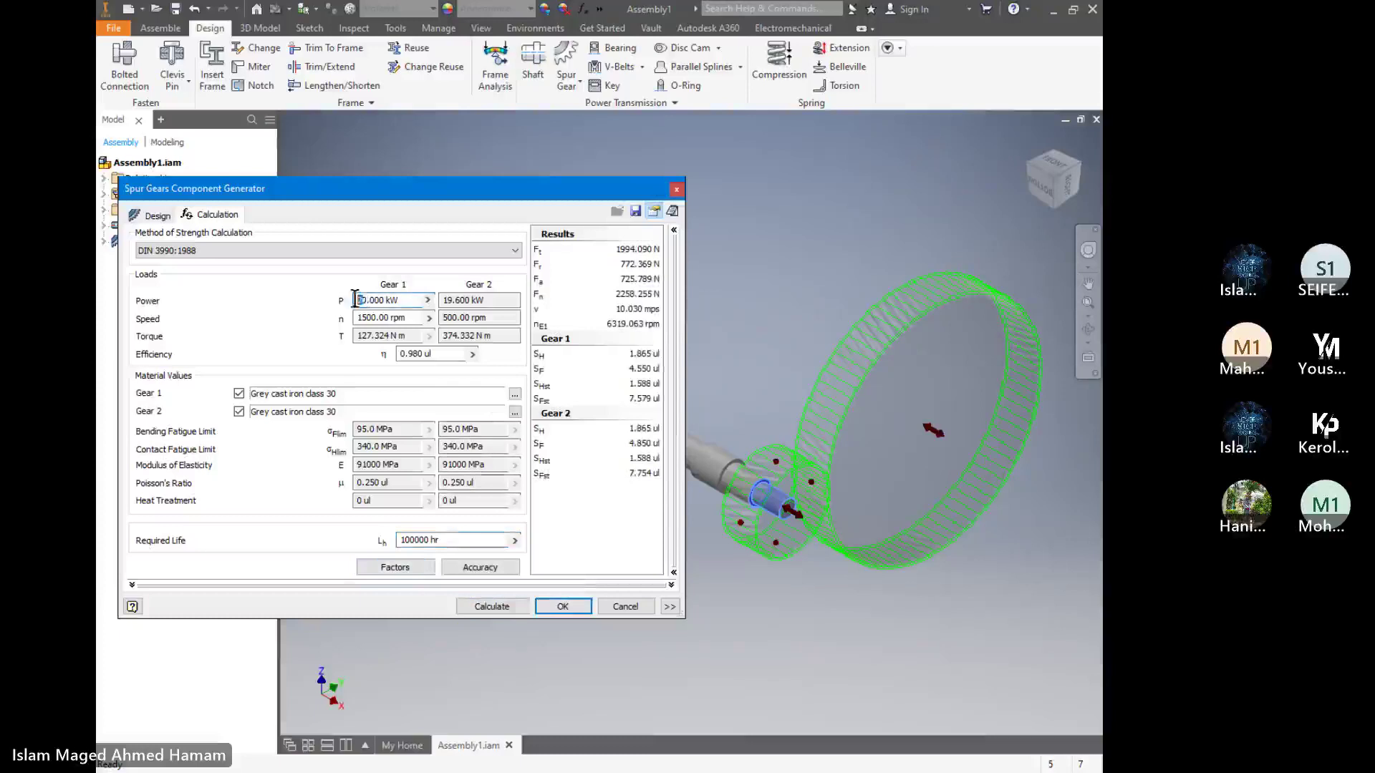
pyautogui.write('5')
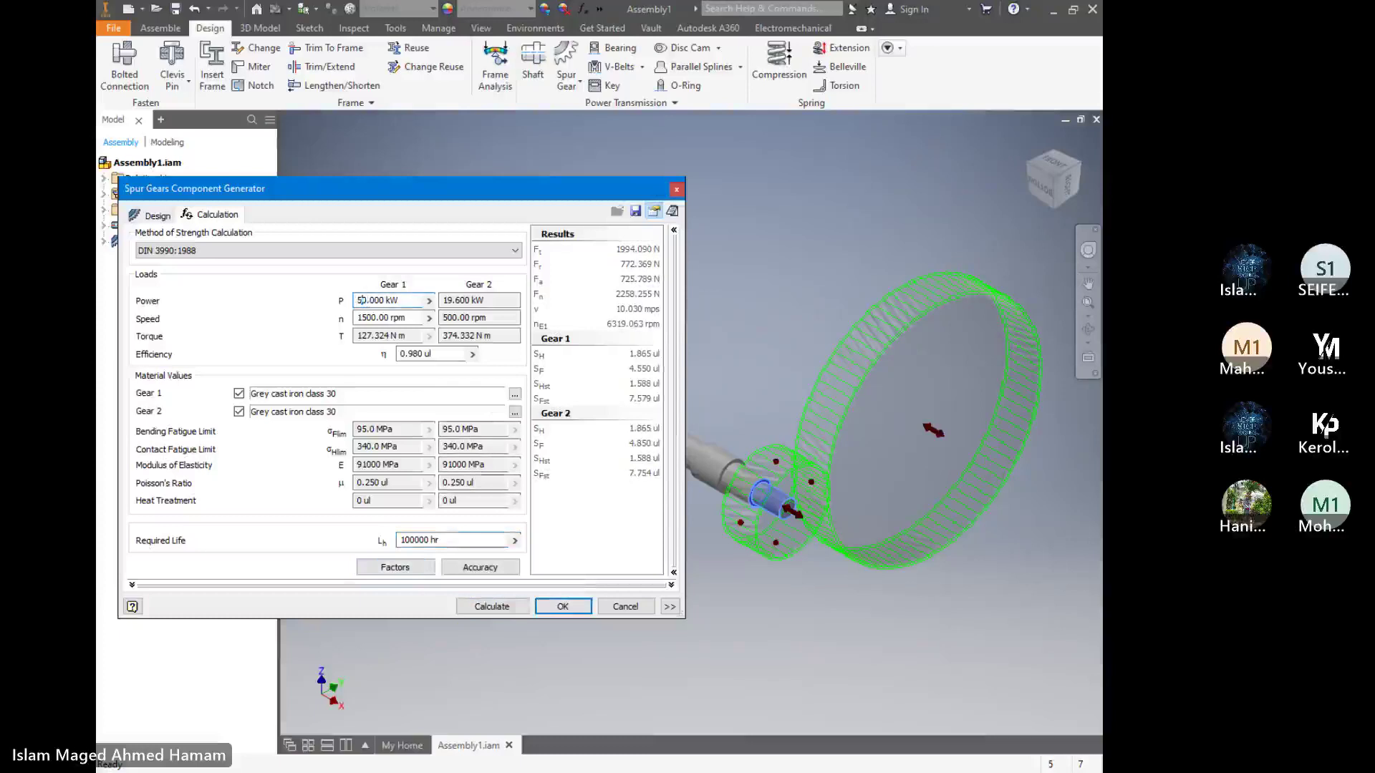
pyautogui.click(492, 606)
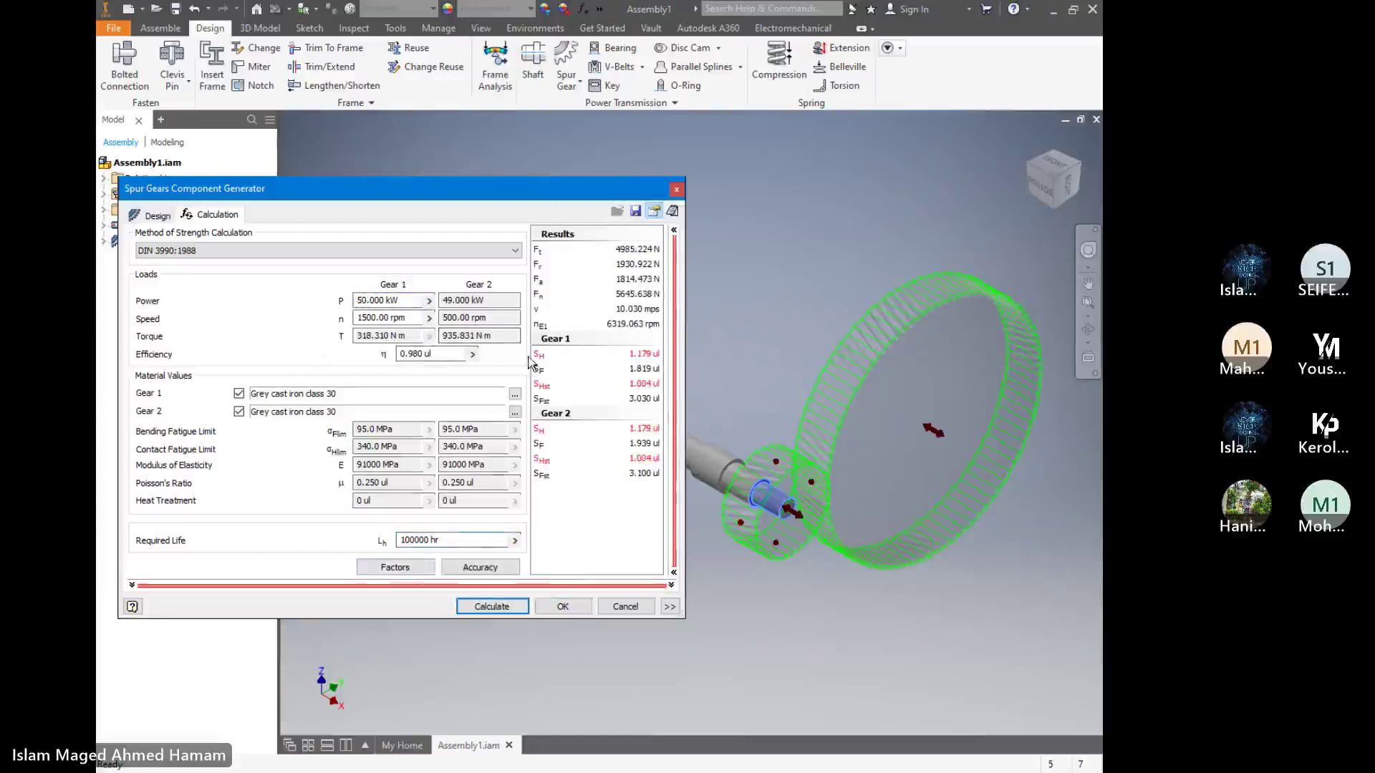
pyautogui.moveTo(538, 359)
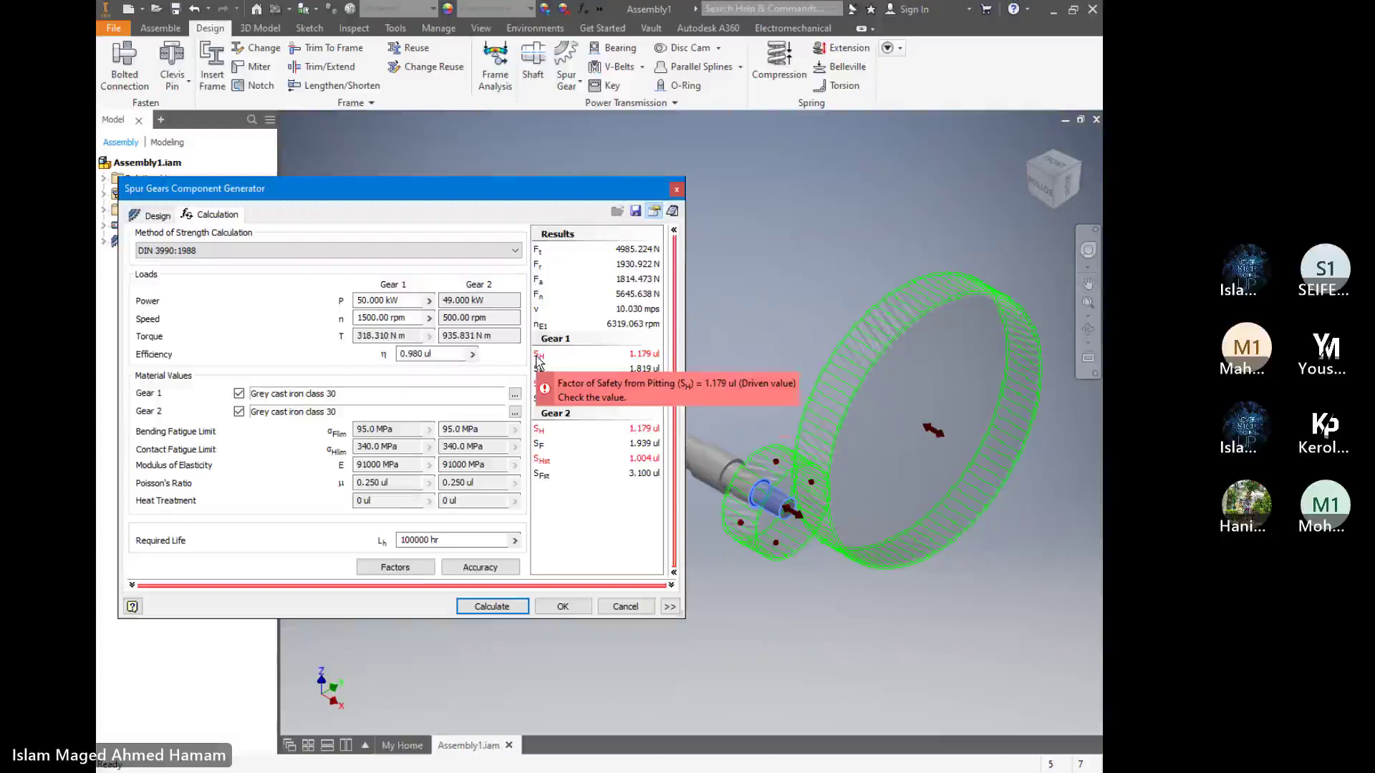
pyautogui.moveTo(545, 392)
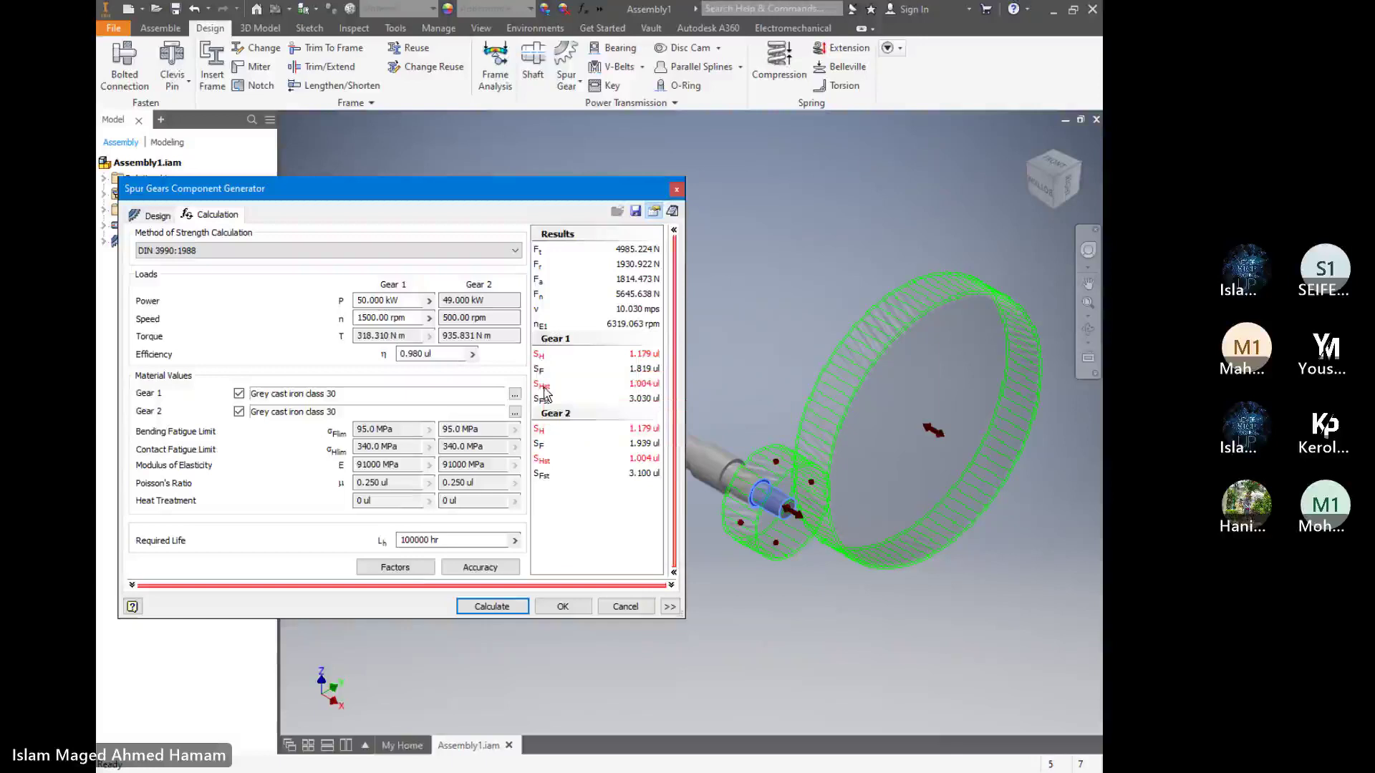
# Set Gear 1's number of teeth to 40 in the gear design and review the strength results
pyautogui.click(152, 215)
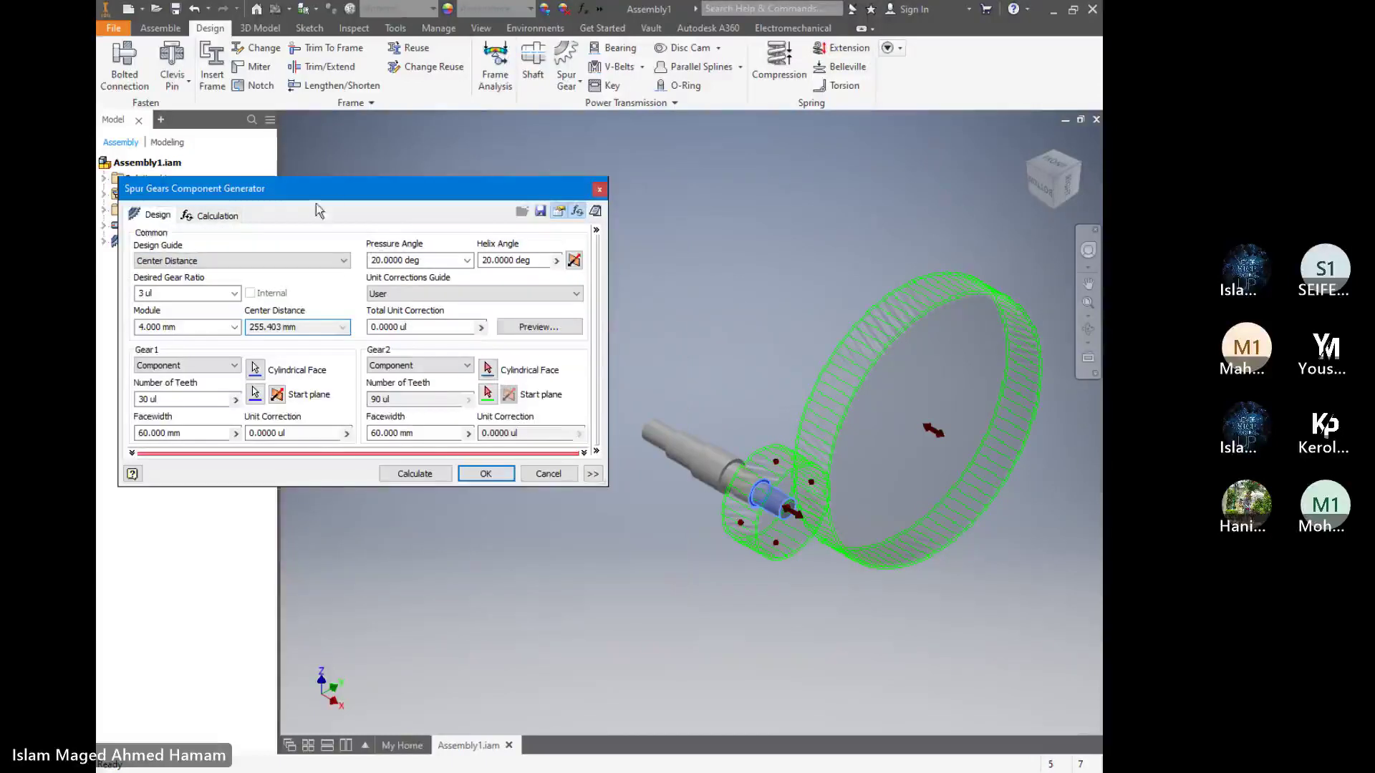
pyautogui.moveTo(329, 192); pyautogui.dragTo(499, 283)
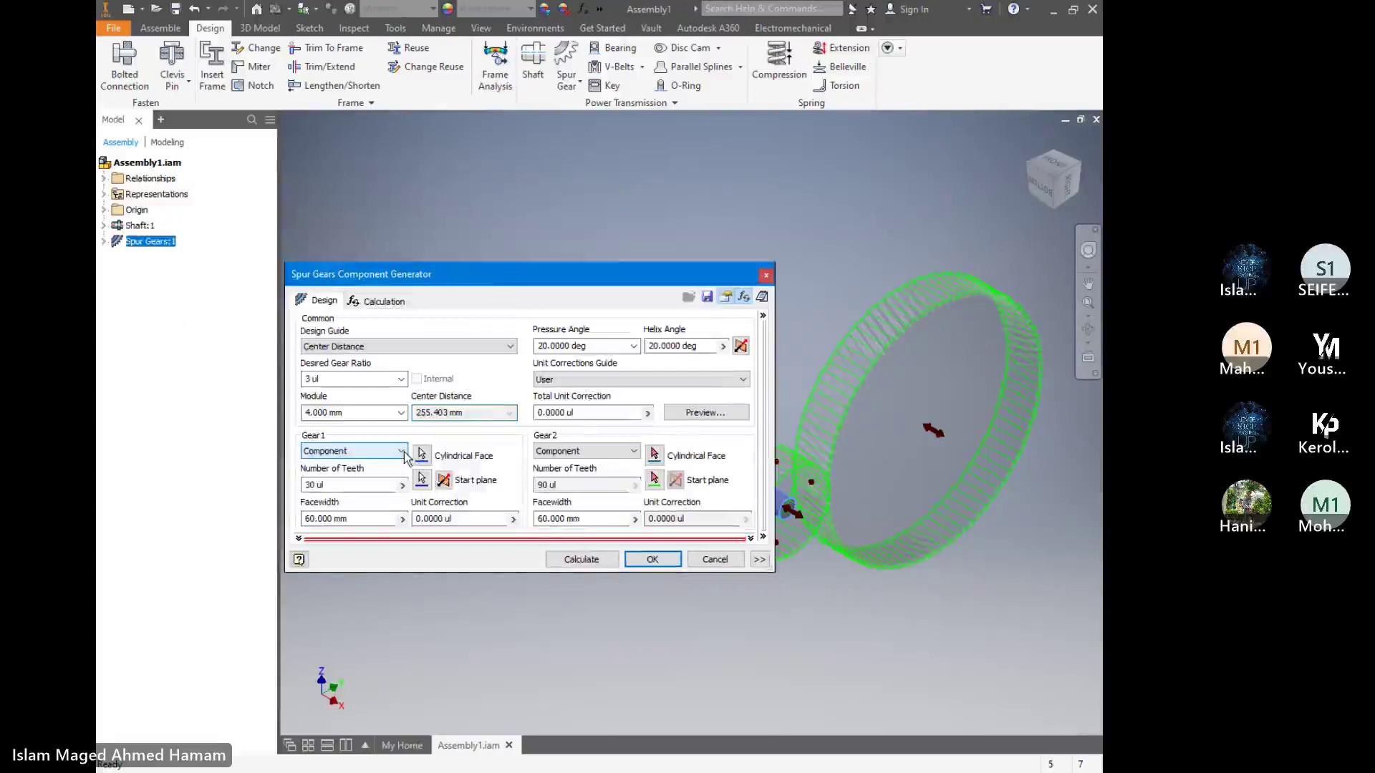
pyautogui.click(328, 377)
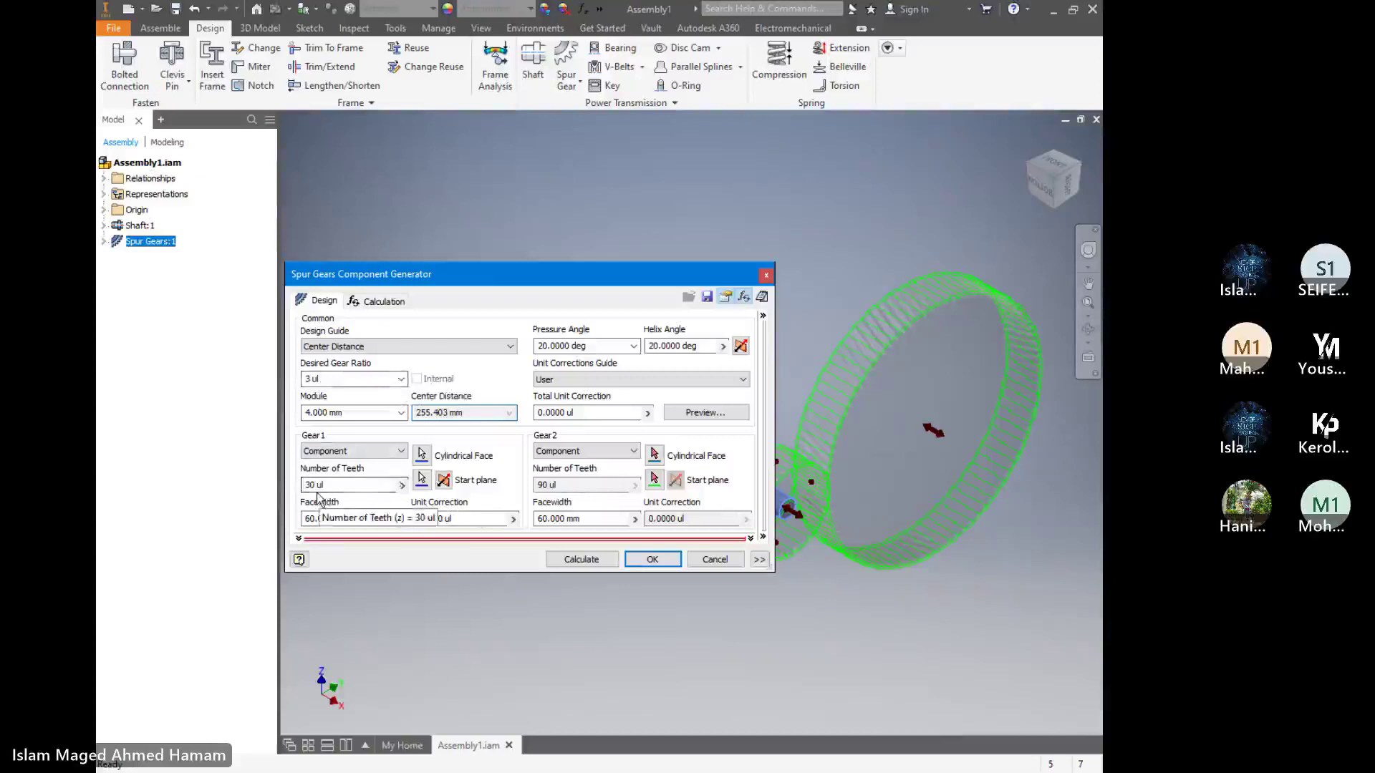
pyautogui.moveTo(304, 487); pyautogui.dragTo(306, 501)
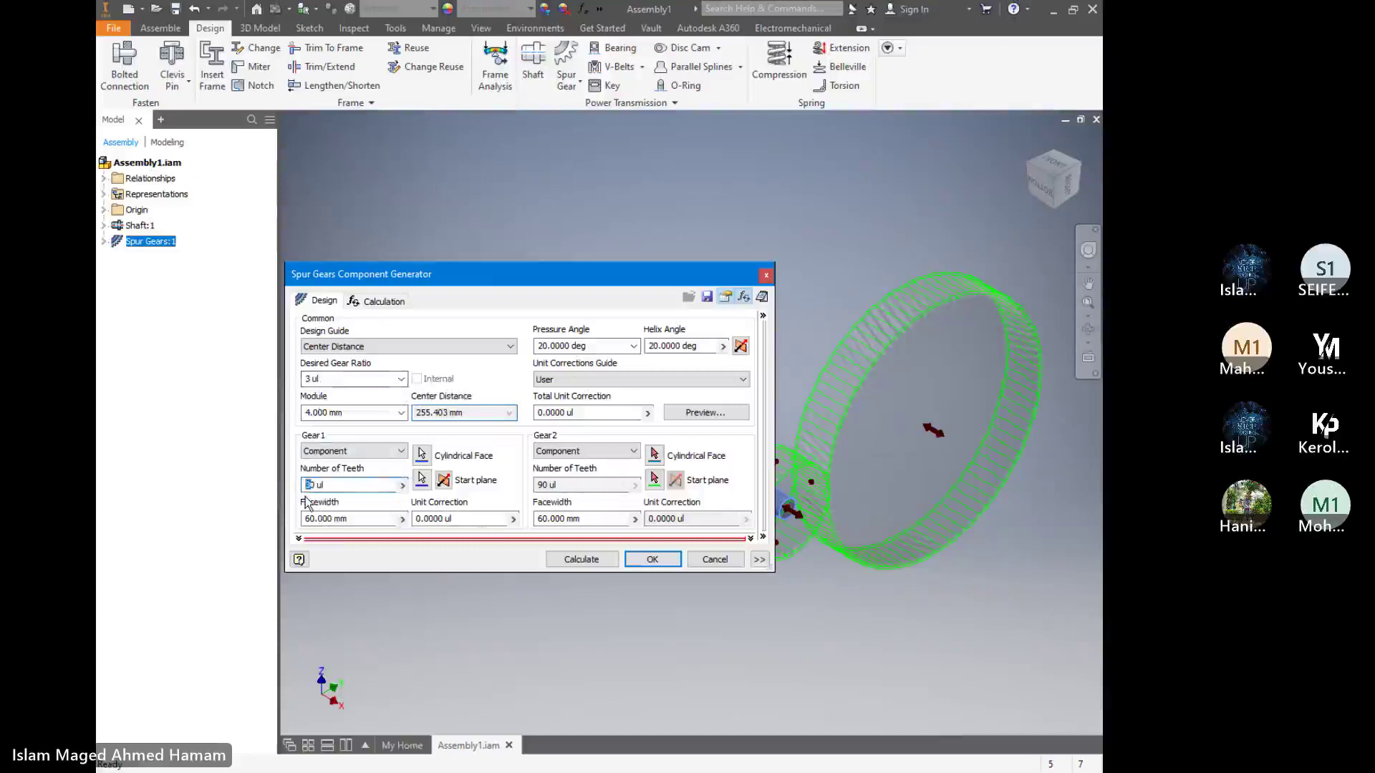
pyautogui.write('4')
pyautogui.press('Tab')
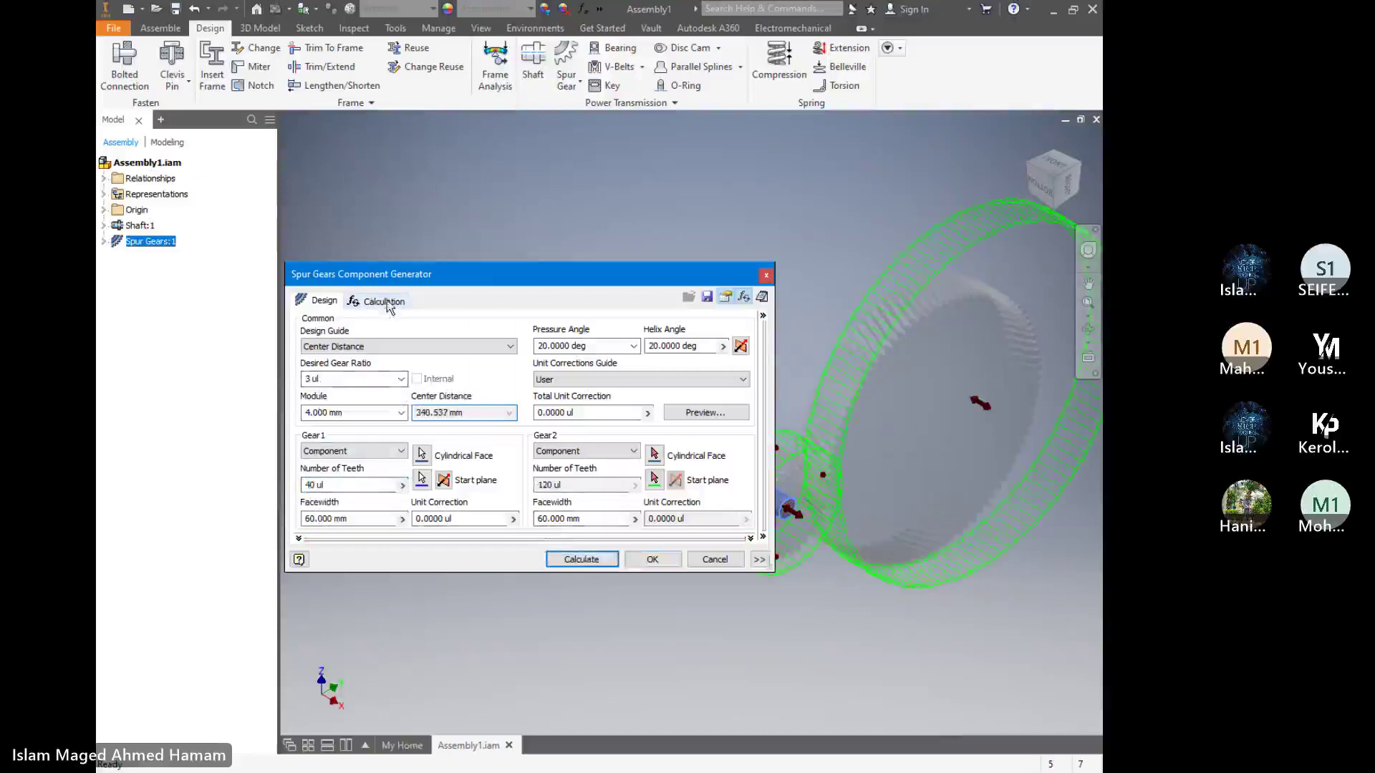
pyautogui.click(385, 301)
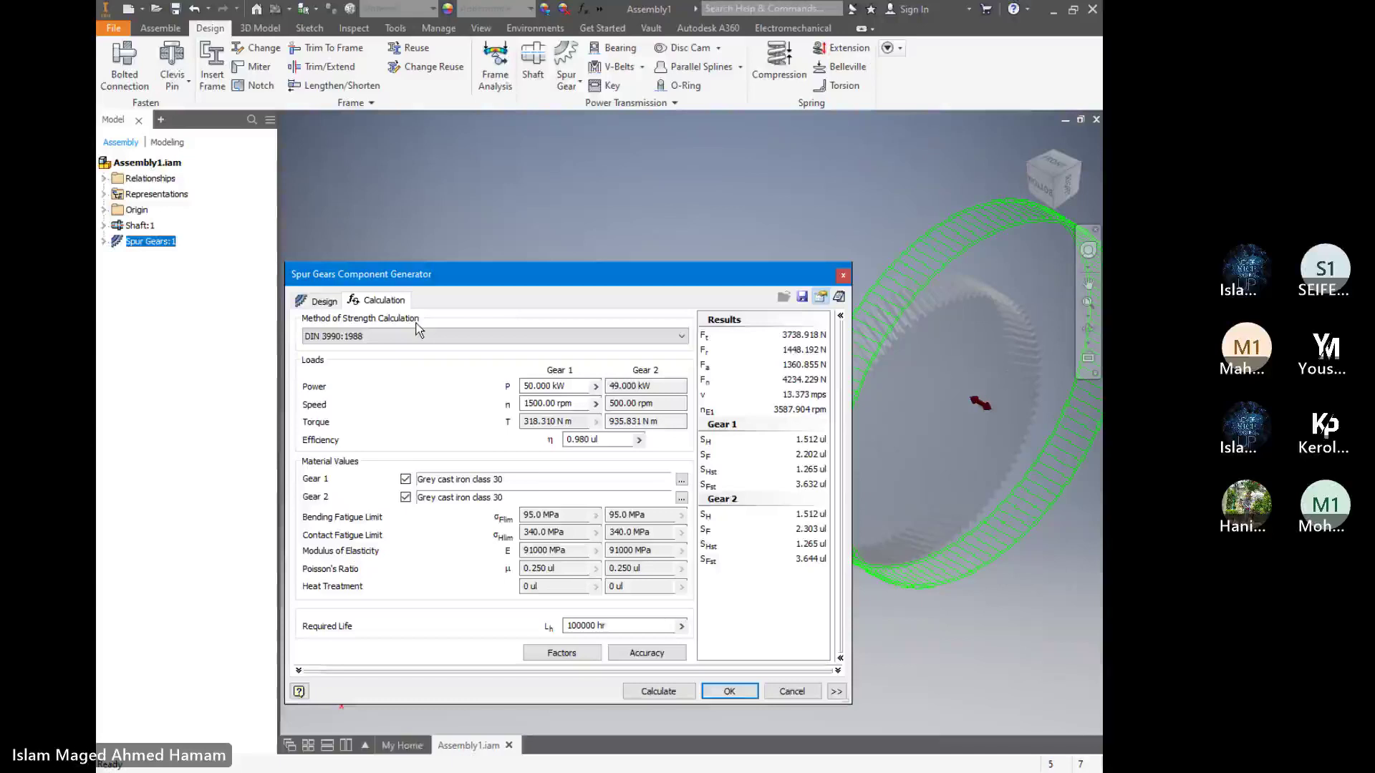
pyautogui.moveTo(429, 275); pyautogui.dragTo(272, 240)
# Return Gear 1's number of teeth to 30 and recalculate the gear pair
pyautogui.click(167, 266)
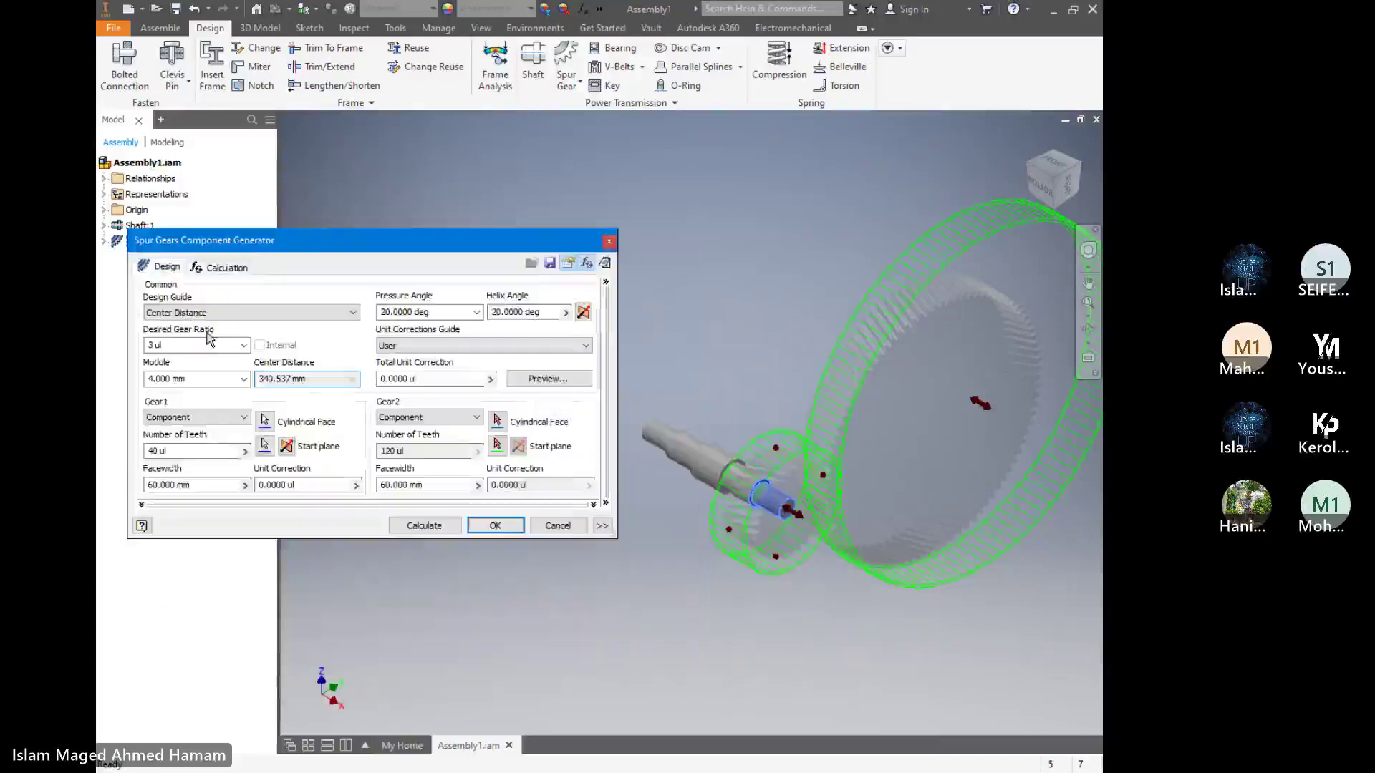
pyautogui.doubleClick(148, 451)
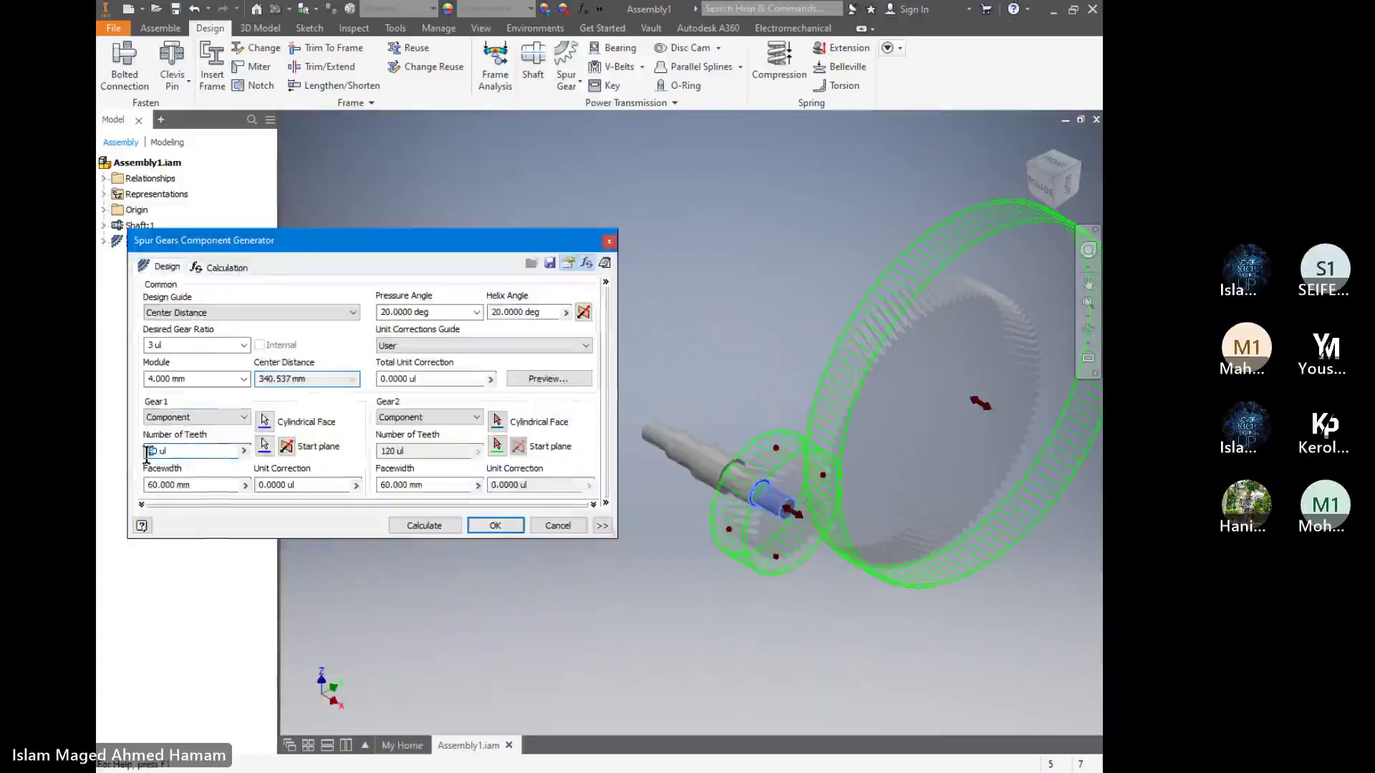
pyautogui.write('30')
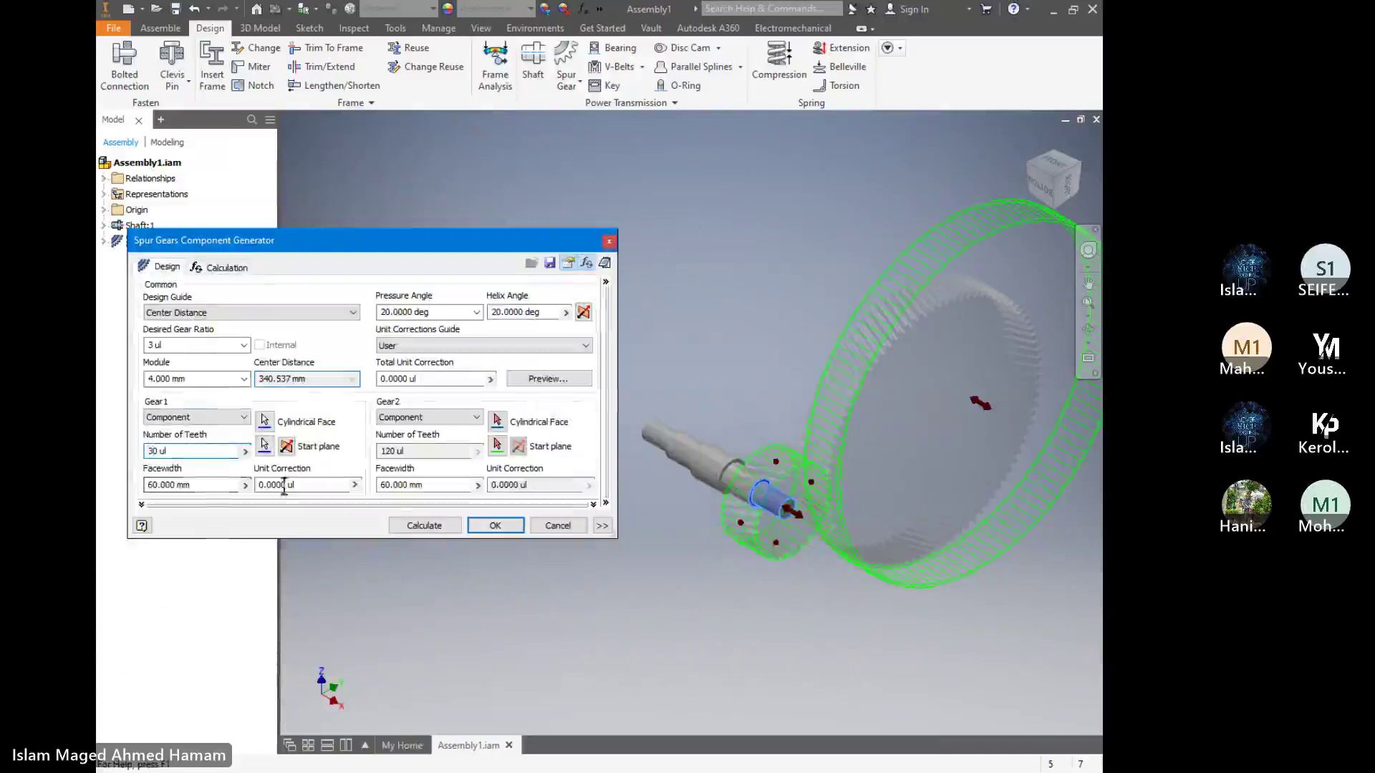
pyautogui.click(434, 527)
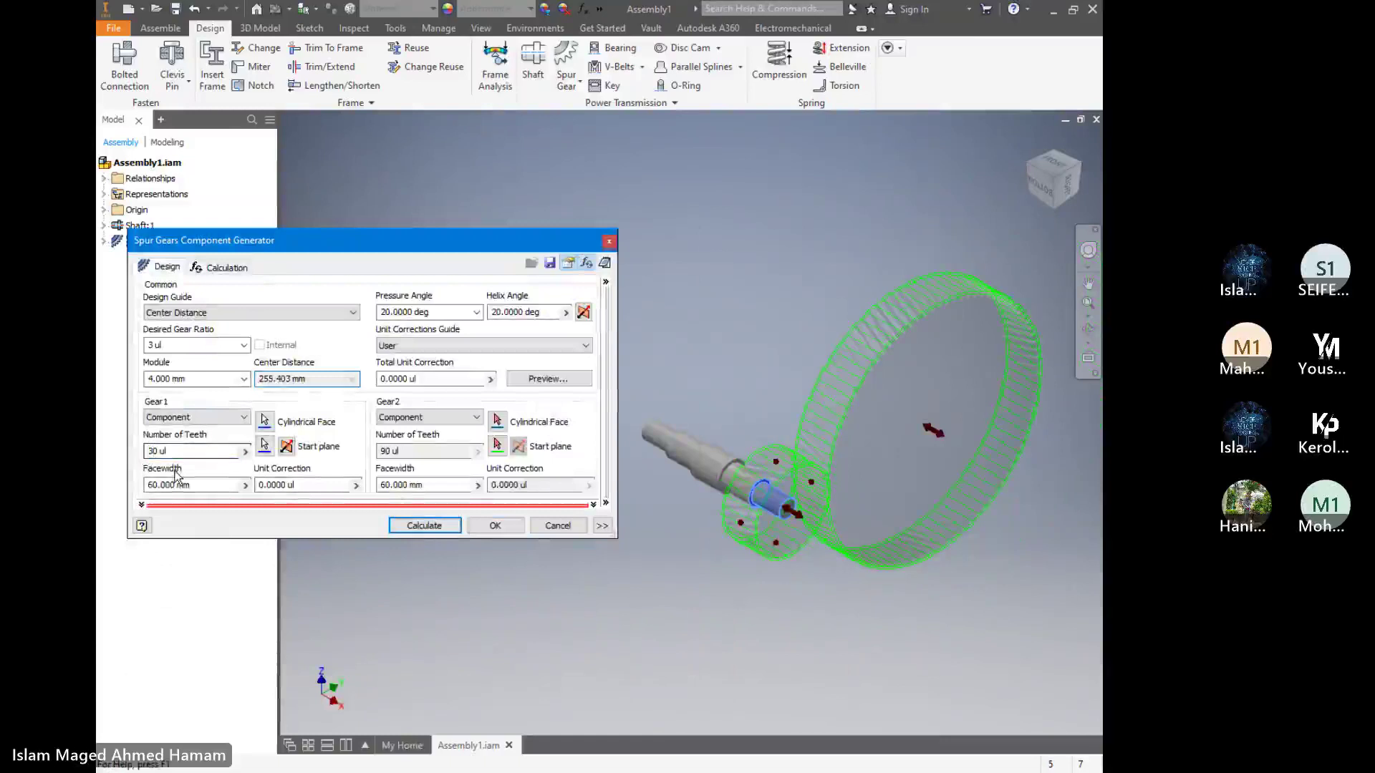
# Set the facewidth of both gears to 80 mm and review the strength results
pyautogui.click(146, 484)
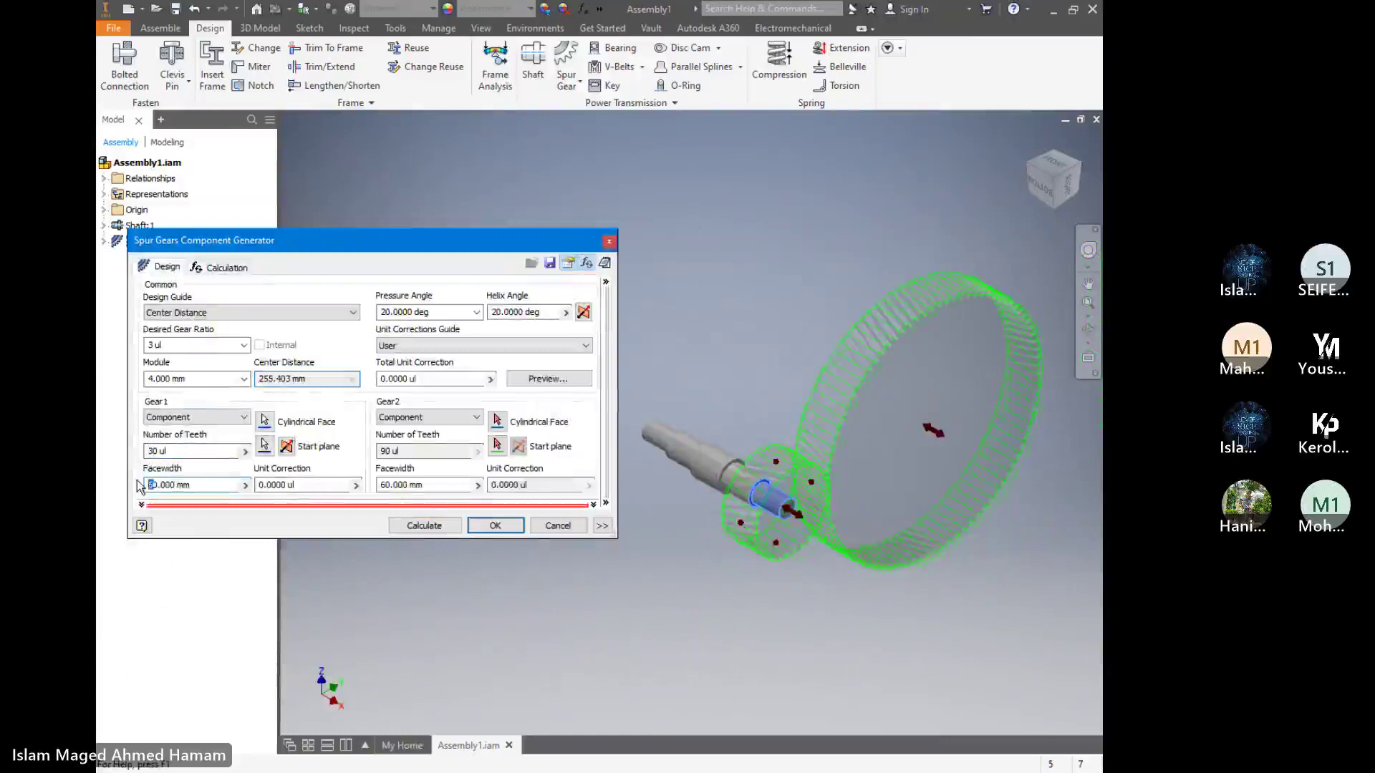
pyautogui.write('8')
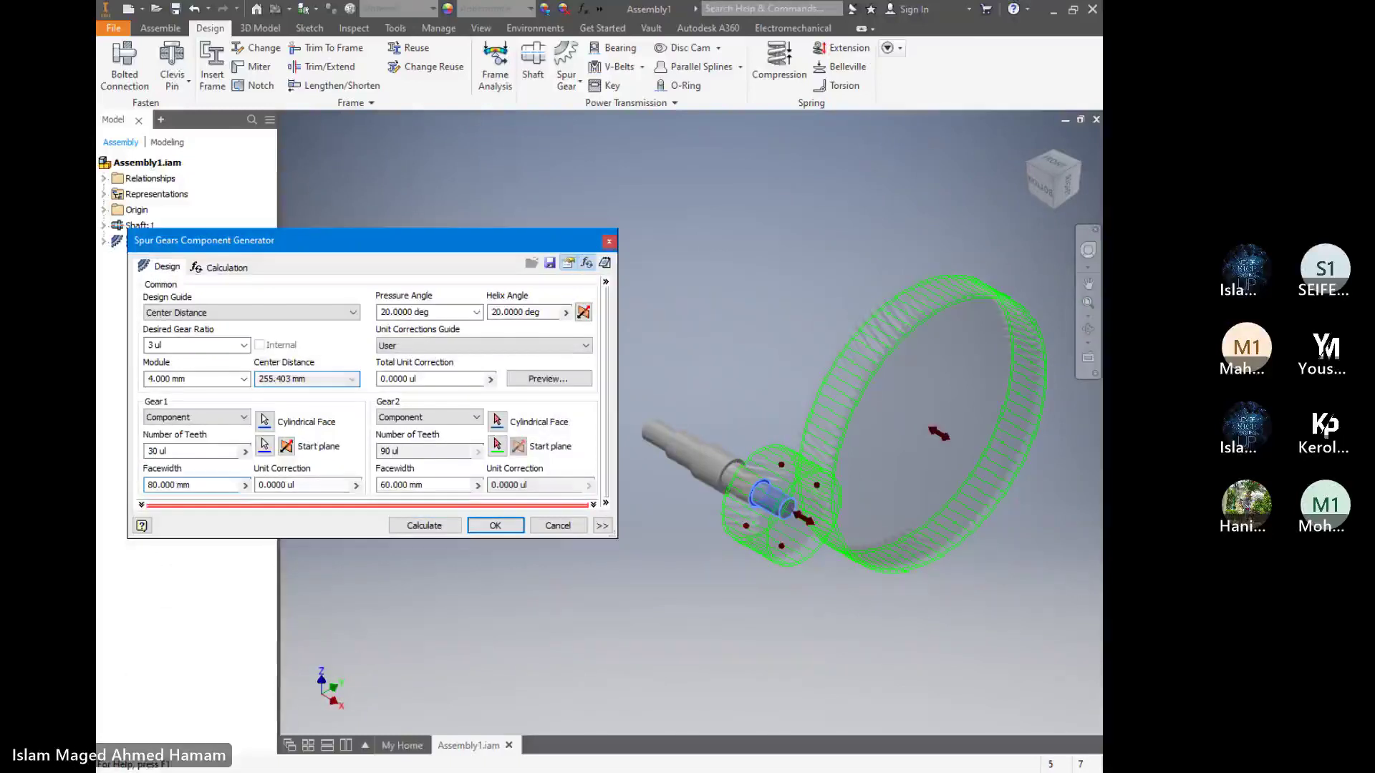
pyautogui.click(381, 485)
pyautogui.hotkey('shift', 'Right')
pyautogui.write('8')
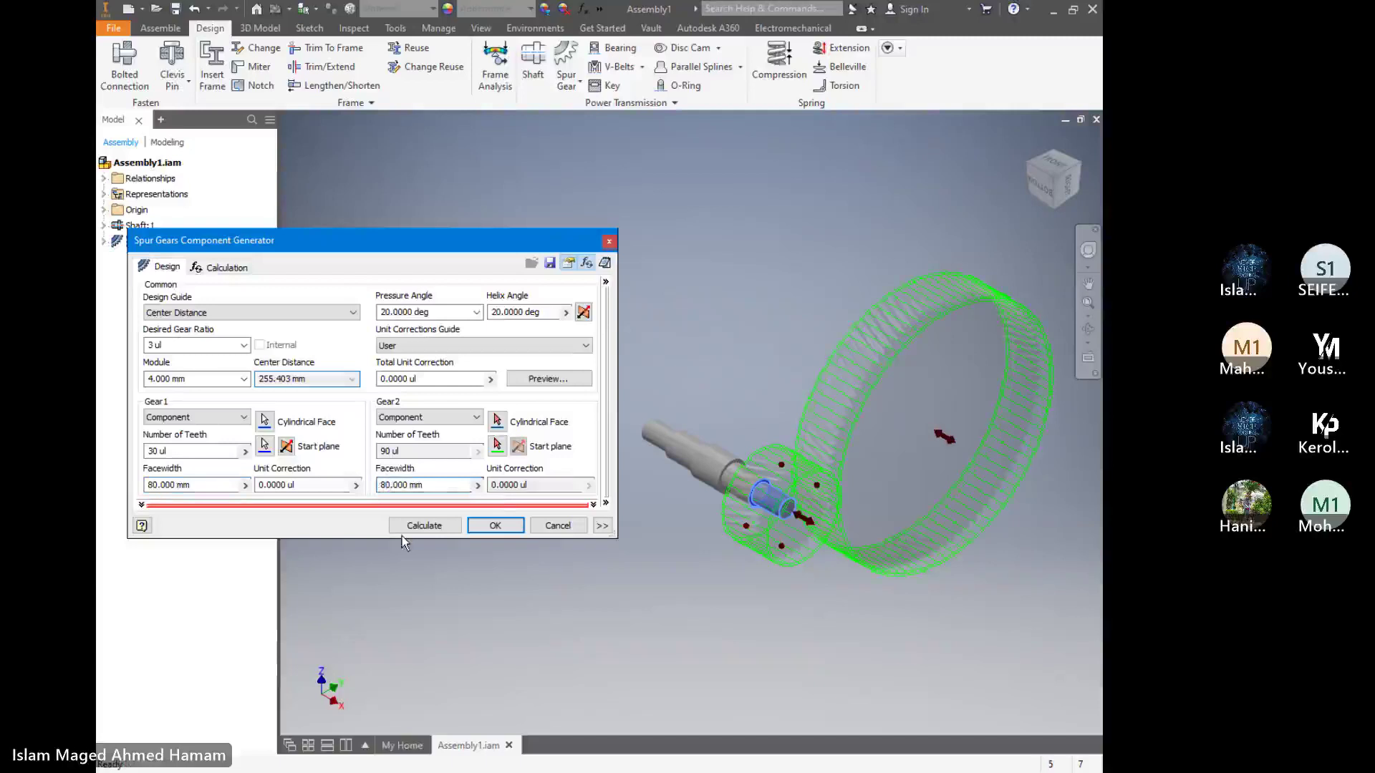
pyautogui.click(223, 270)
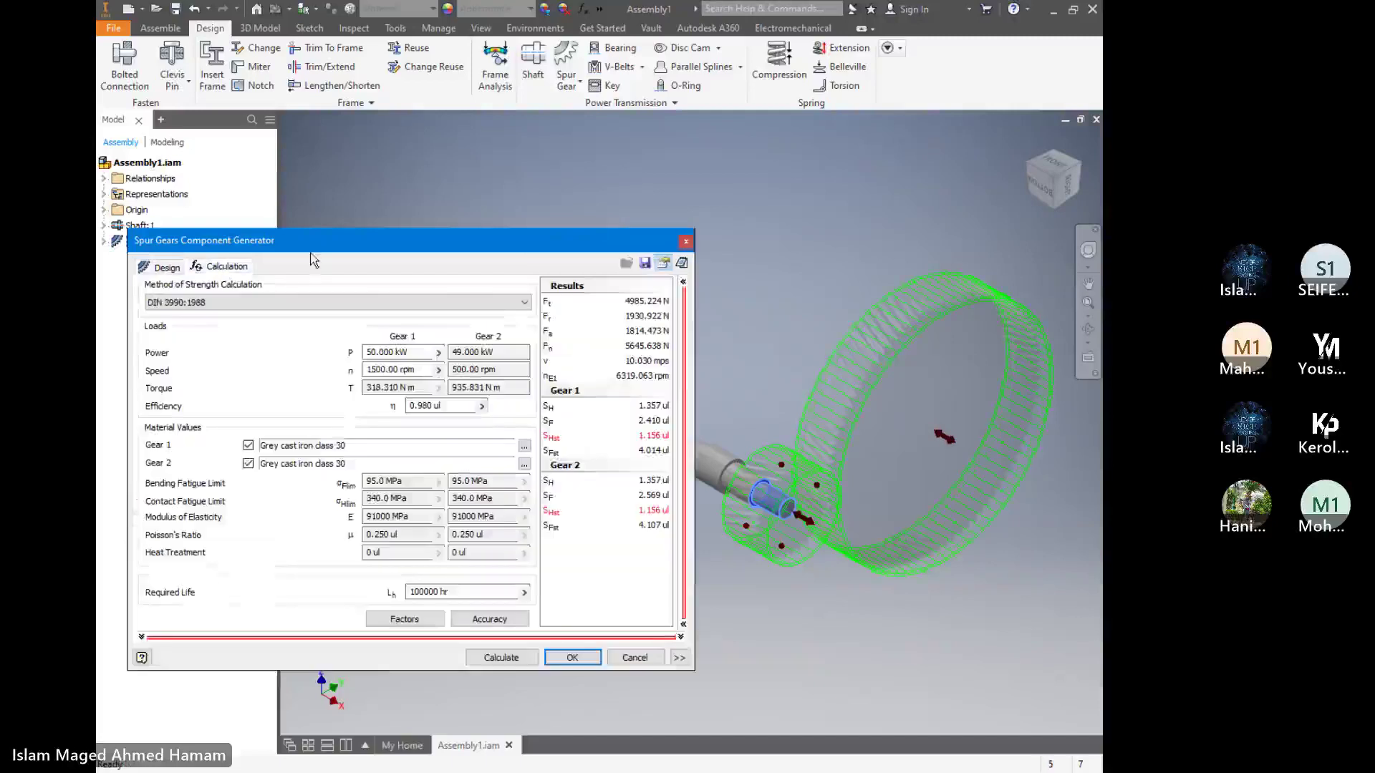
# Try a module of 8 mm for the gear pair in the gear design
pyautogui.click(179, 275)
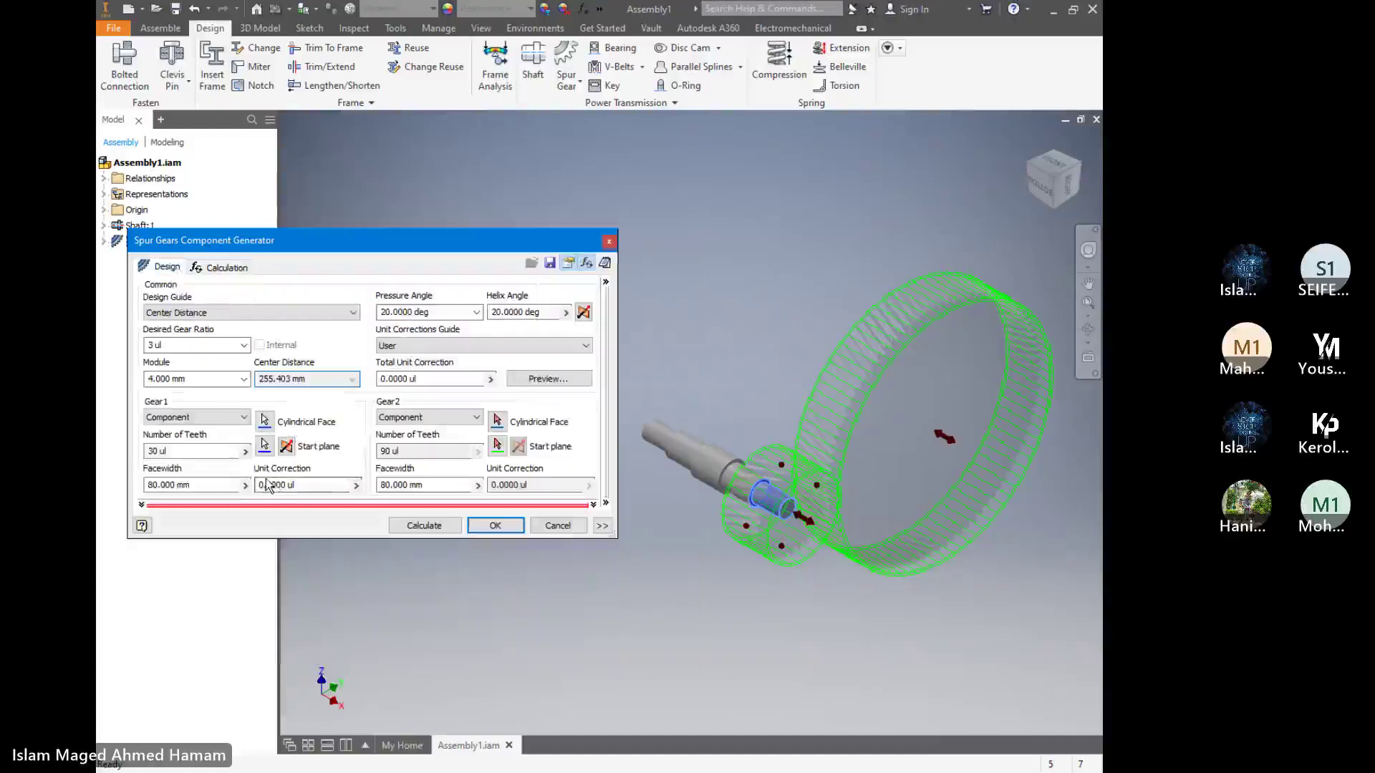
pyautogui.doubleClick(149, 378)
pyautogui.click(151, 379)
pyautogui.moveTo(149, 378); pyautogui.dragTo(147, 381)
pyautogui.write('8')
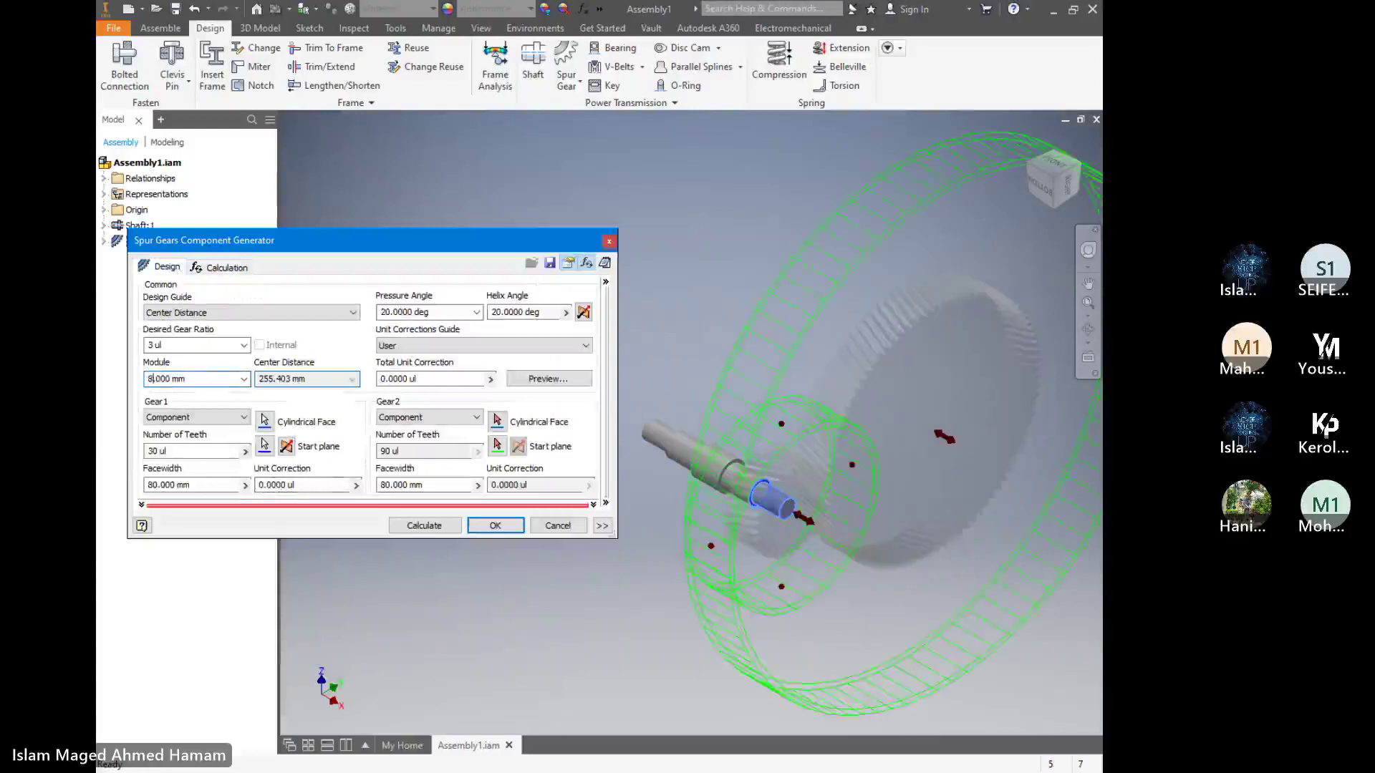
# Set the gear pair's module to 6 mm, show the model from the right and recalculate
pyautogui.doubleClick(149, 378)
pyautogui.press('BackSpace')
pyautogui.write('6')
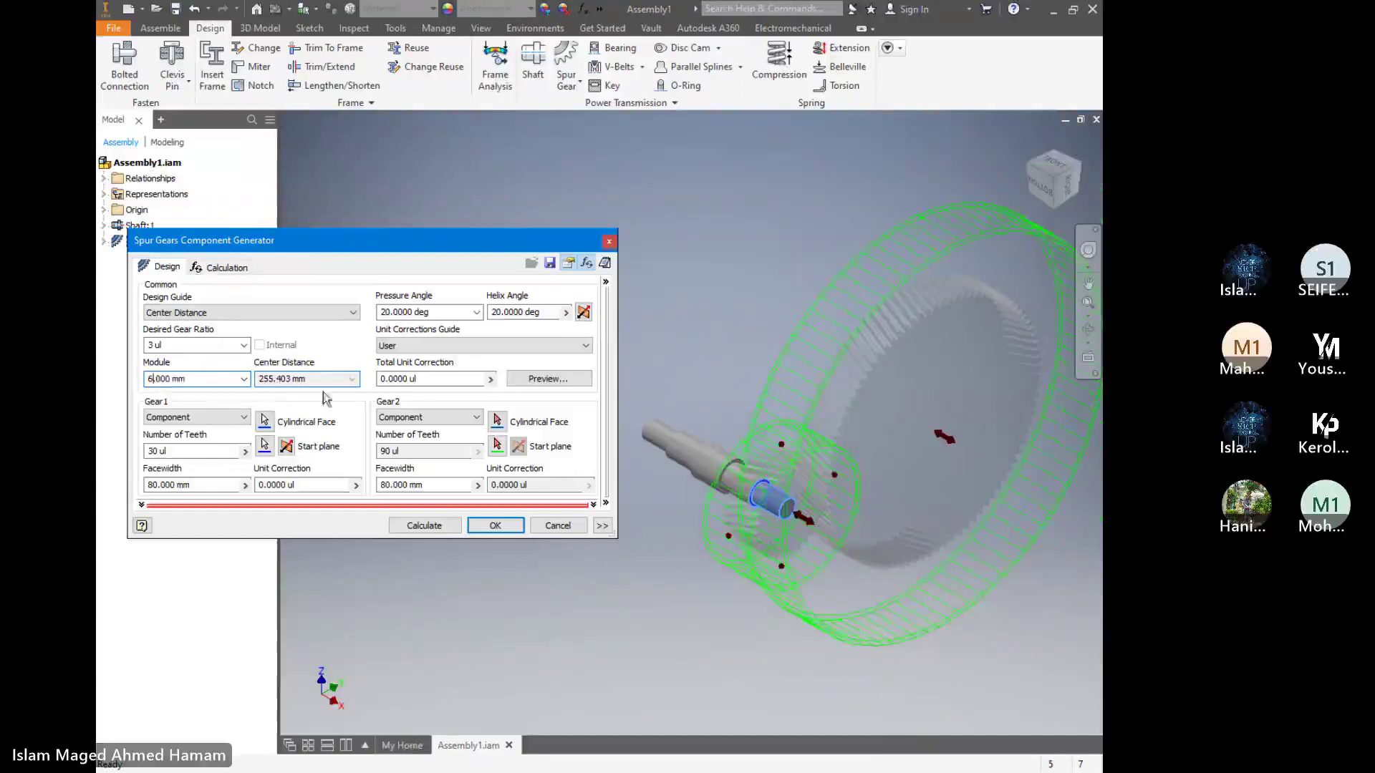
pyautogui.click(1069, 193)
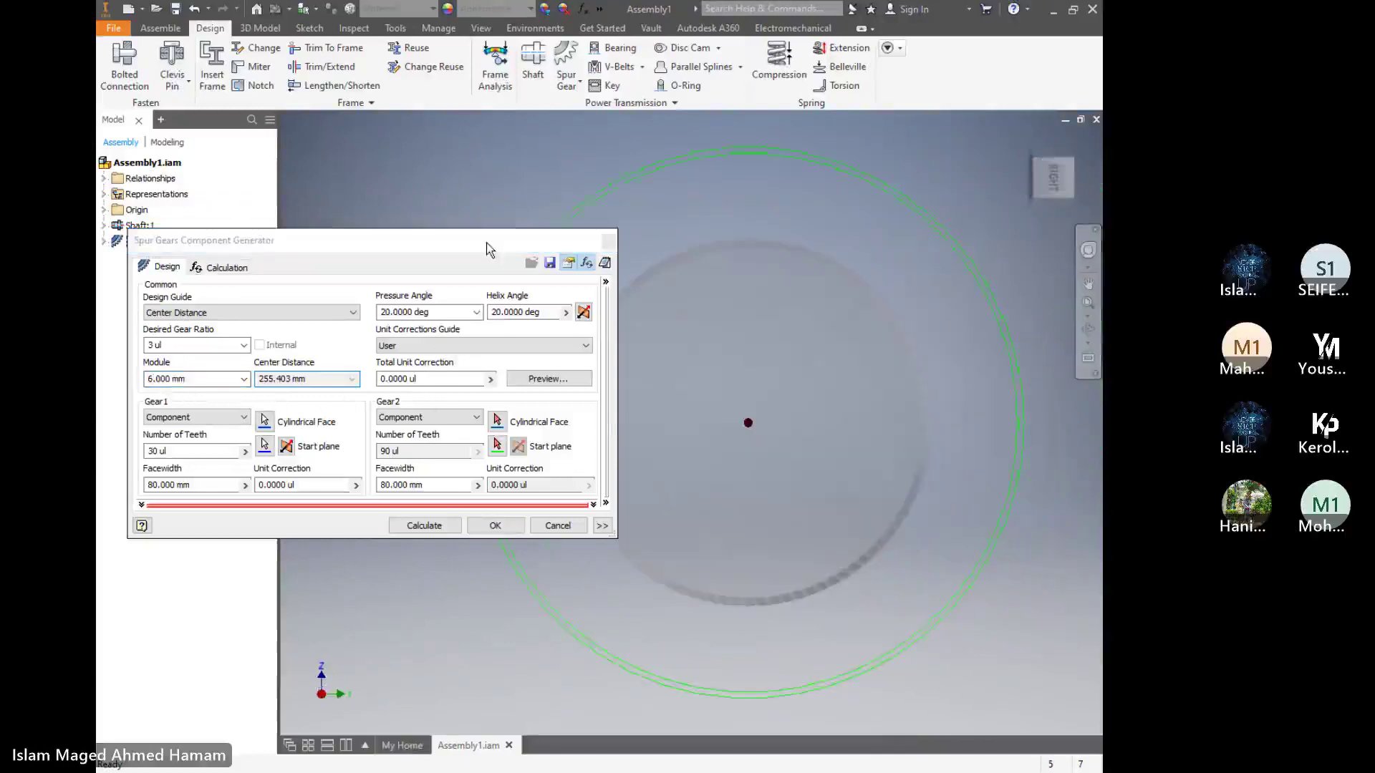
pyautogui.moveTo(489, 250); pyautogui.dragTo(502, 280)
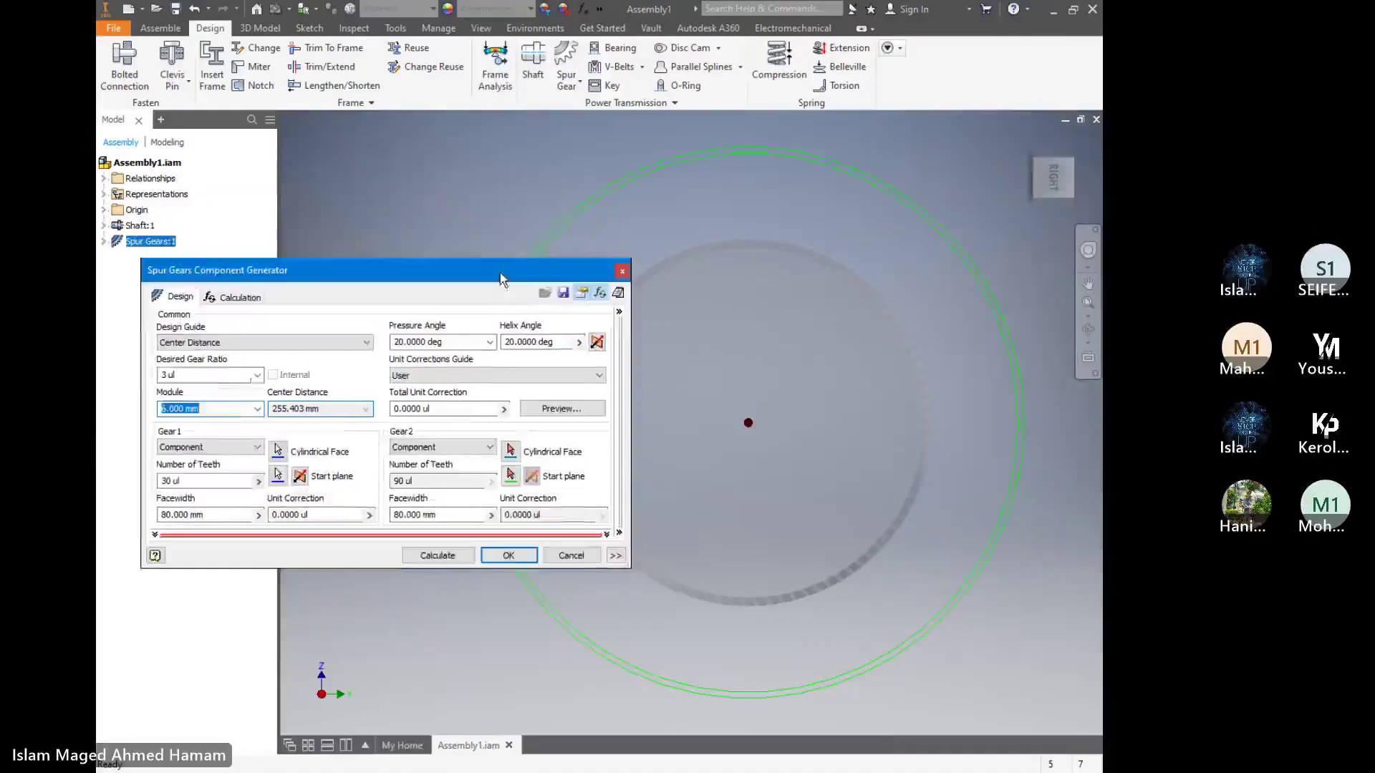
pyautogui.click(459, 558)
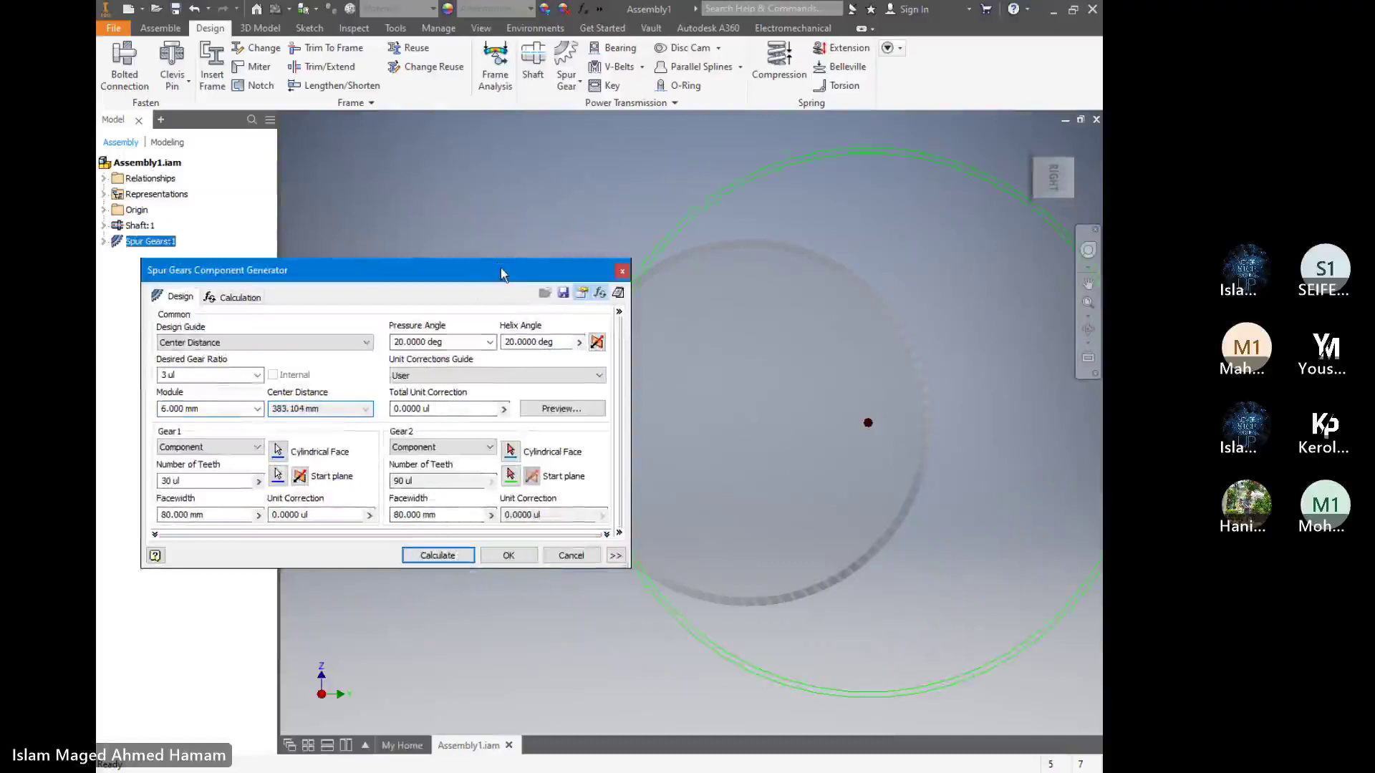
# Review the strength calculation's forces and safety factors against the gear design parameters
pyautogui.moveTo(500, 268); pyautogui.dragTo(578, 319)
pyautogui.click(331, 354)
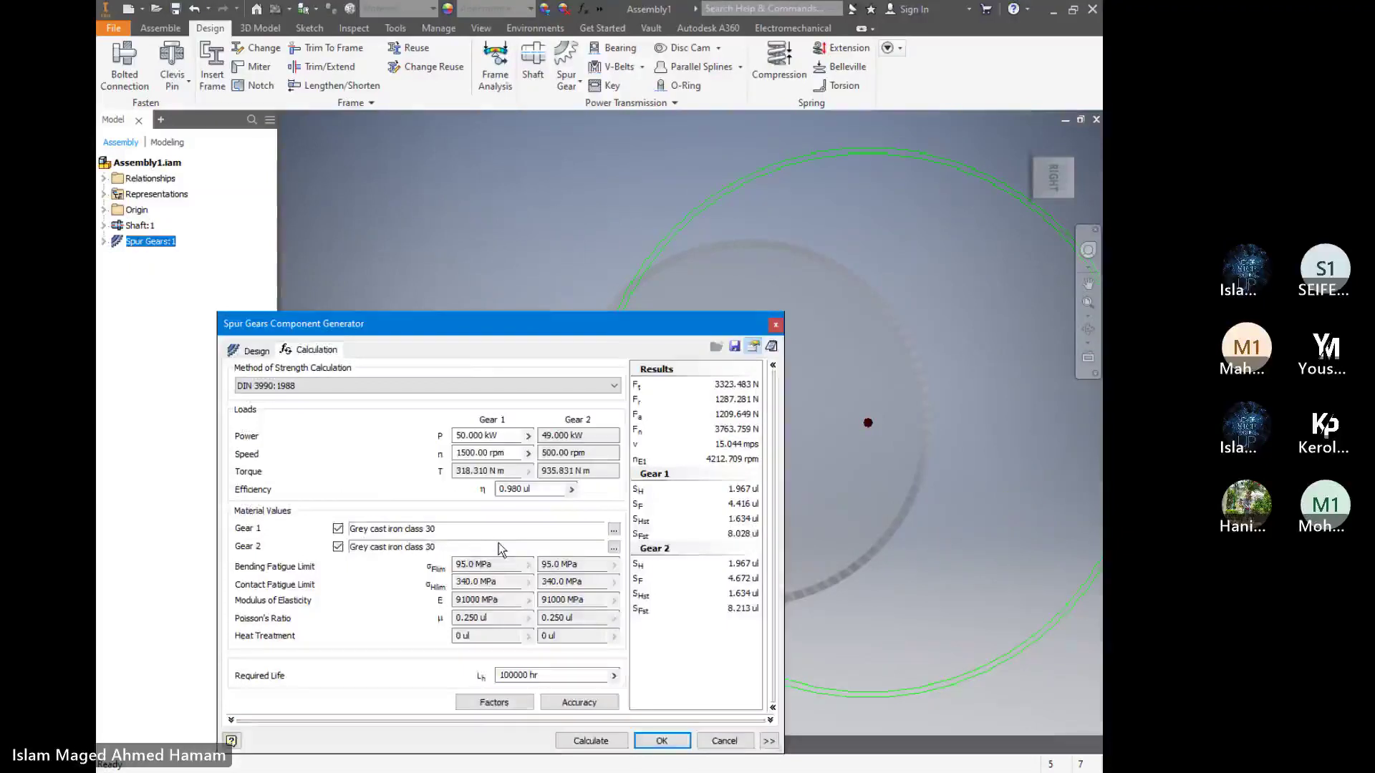
pyautogui.hotkey('ctrl', 'Tab')
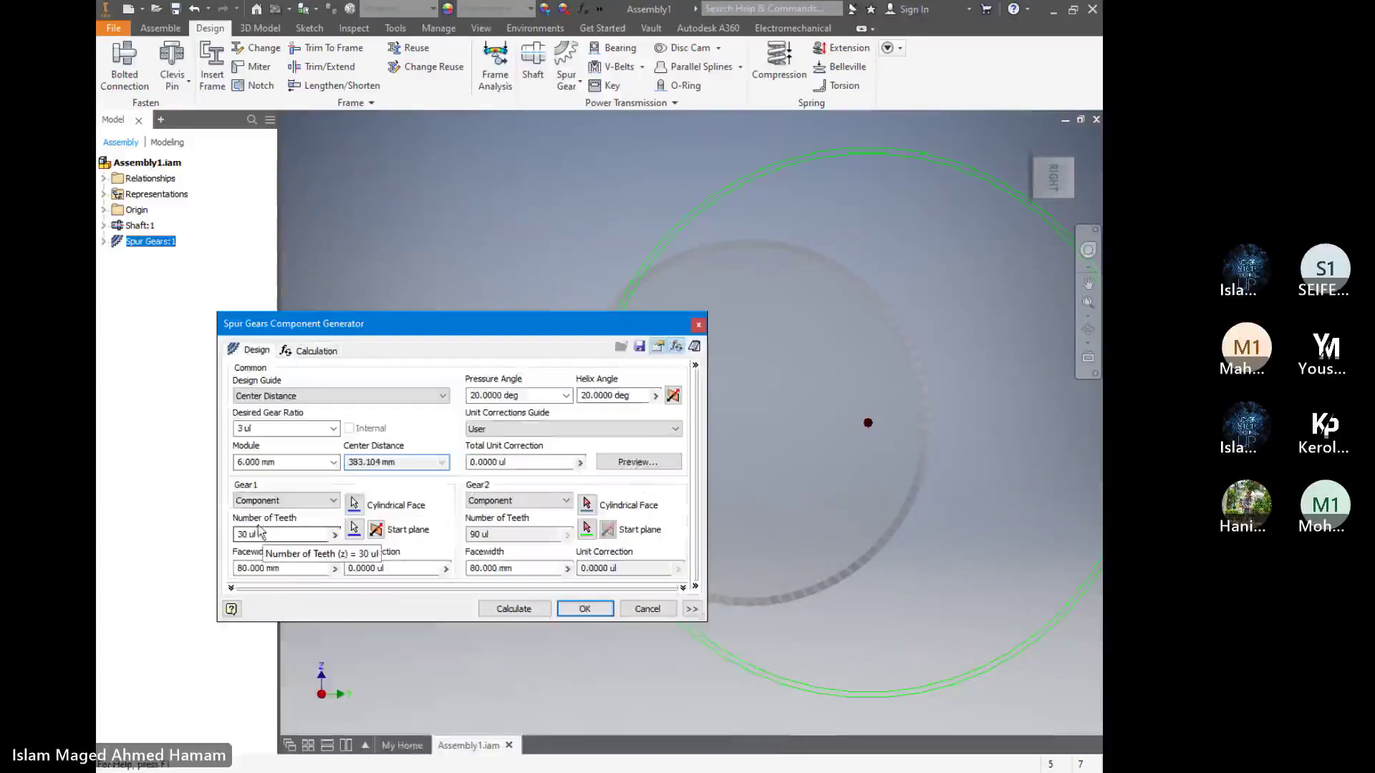
pyautogui.click(308, 350)
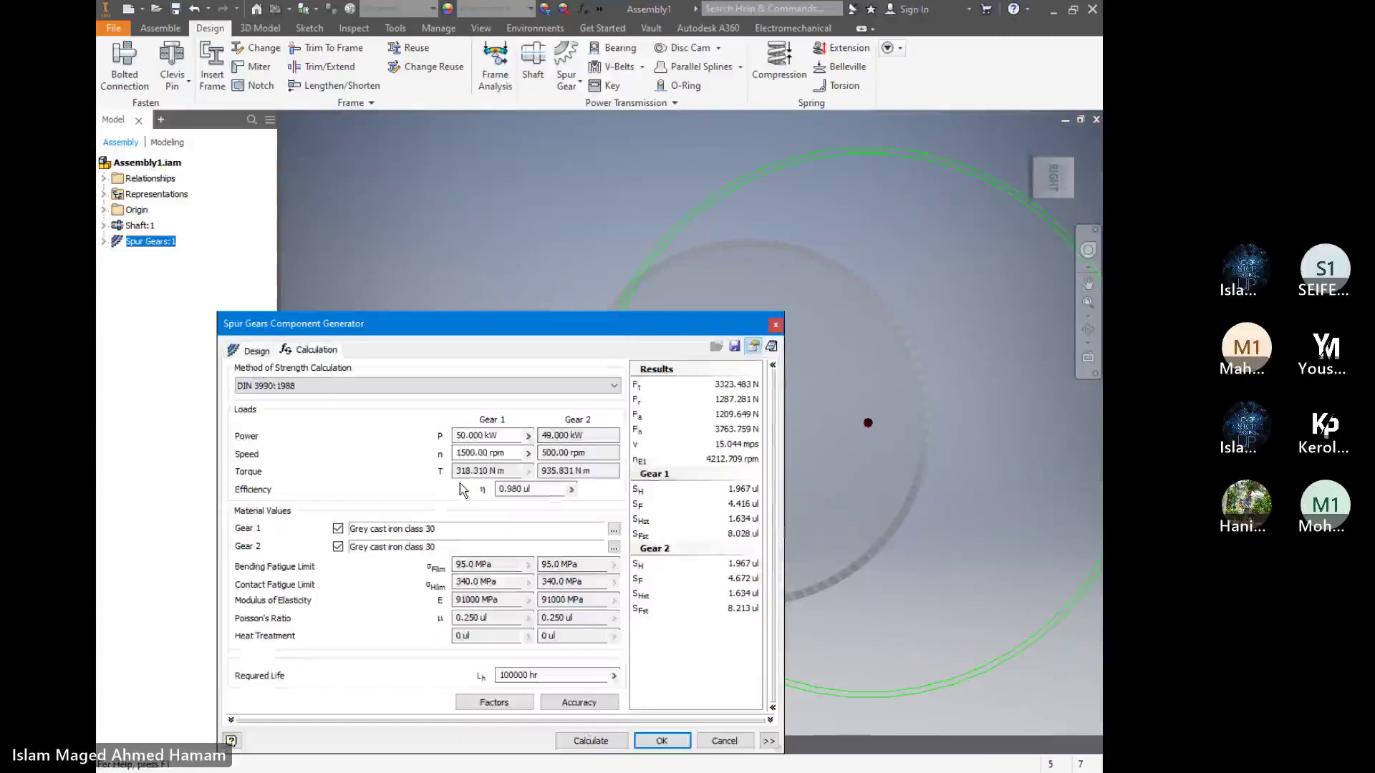
# Apply the spur gear design with 6 mm module and 80 mm facewidth, and inspect the gears from the shaft side
pyautogui.click(252, 350)
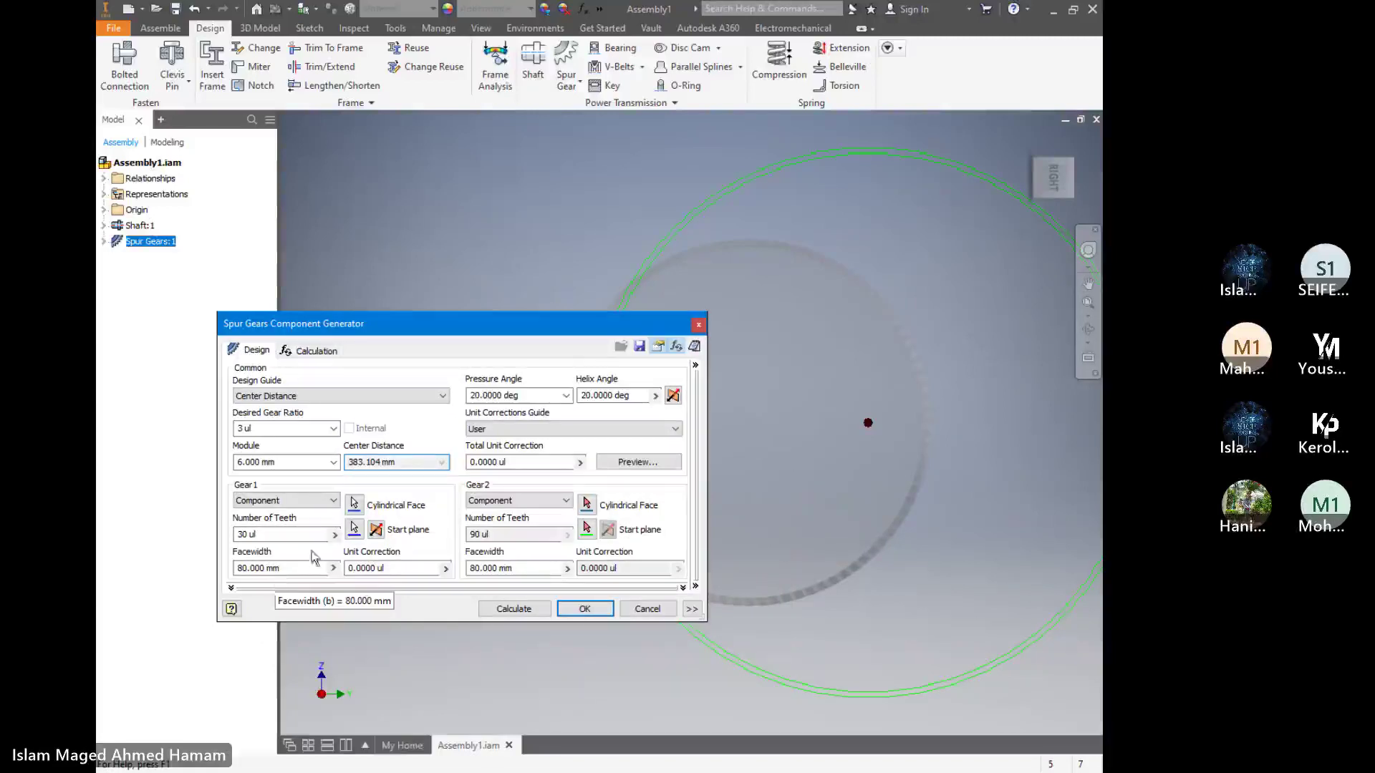
pyautogui.click(604, 612)
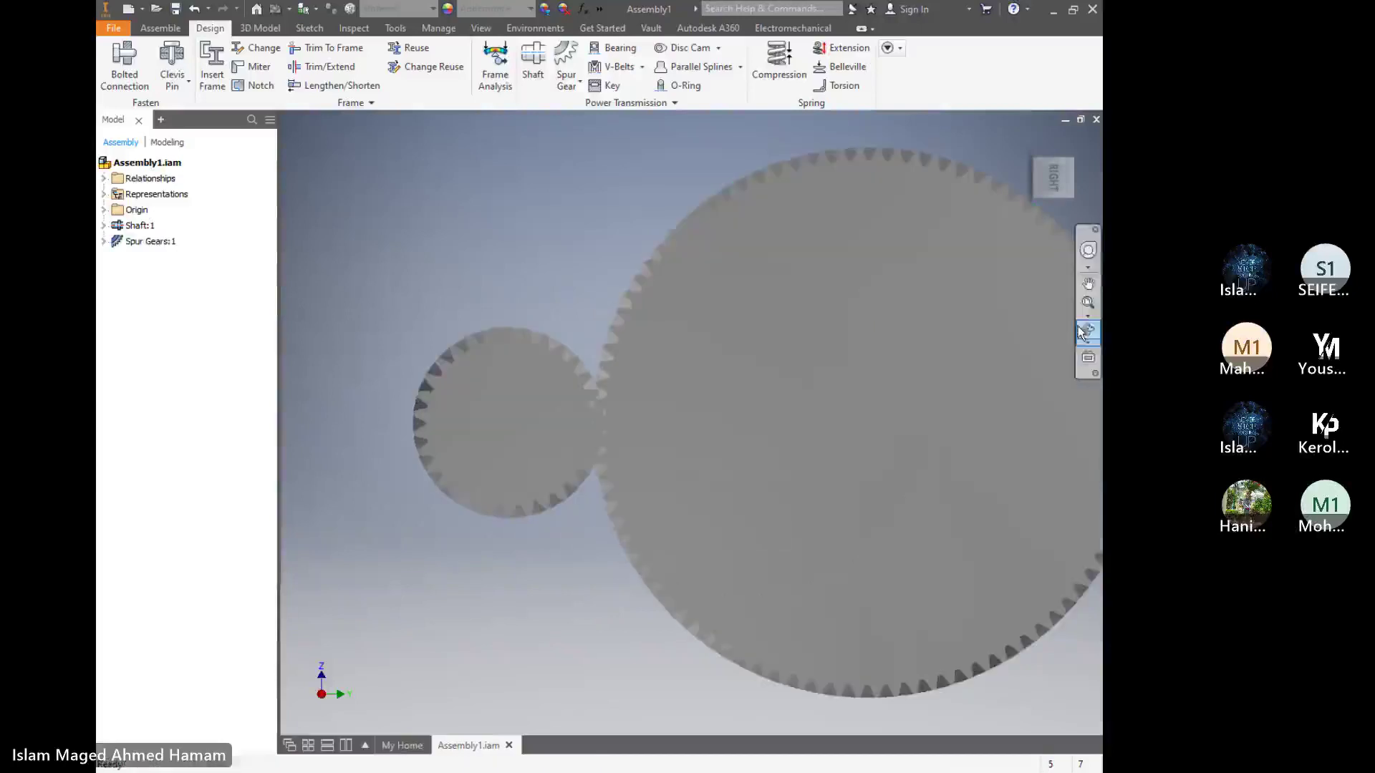
pyautogui.click(1088, 329)
pyautogui.moveTo(691, 426); pyautogui.dragTo(761, 636)
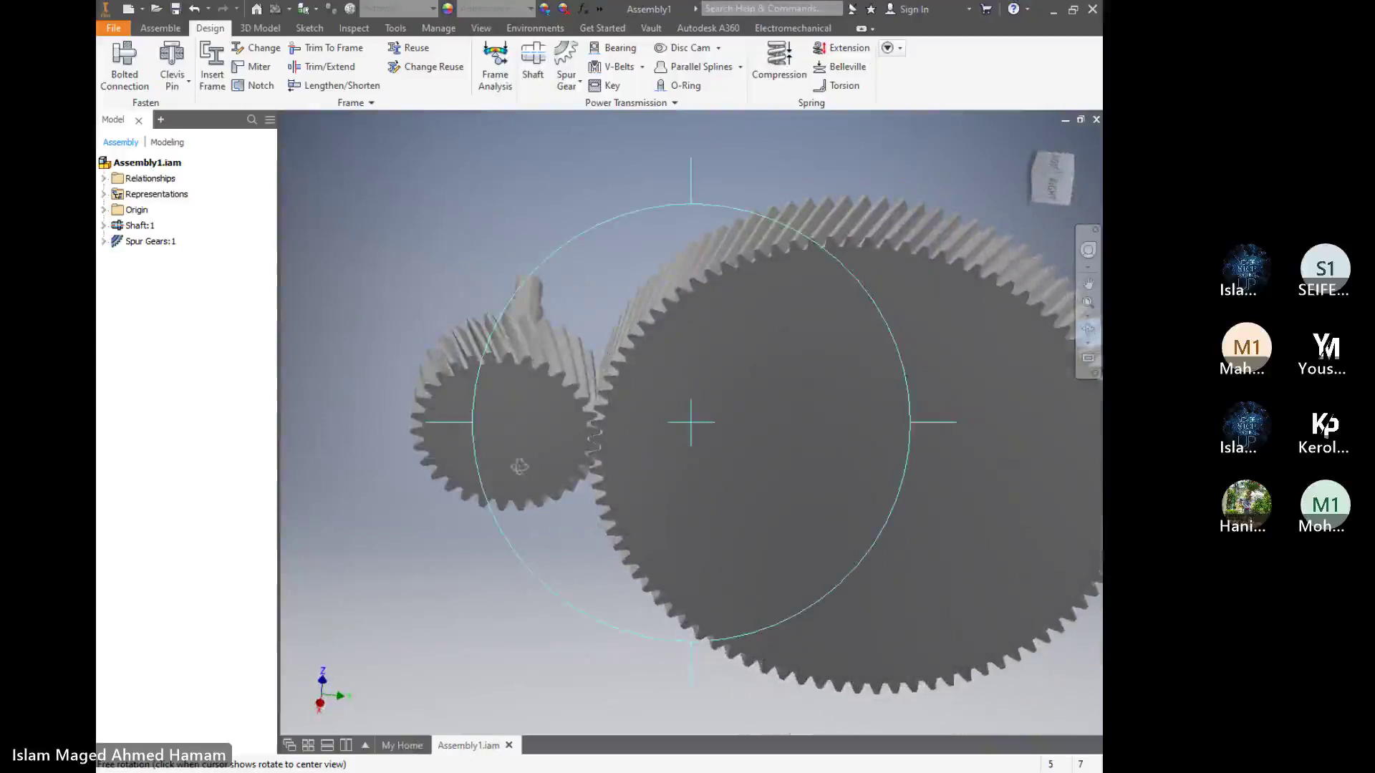
pyautogui.moveTo(519, 468); pyautogui.dragTo(536, 516)
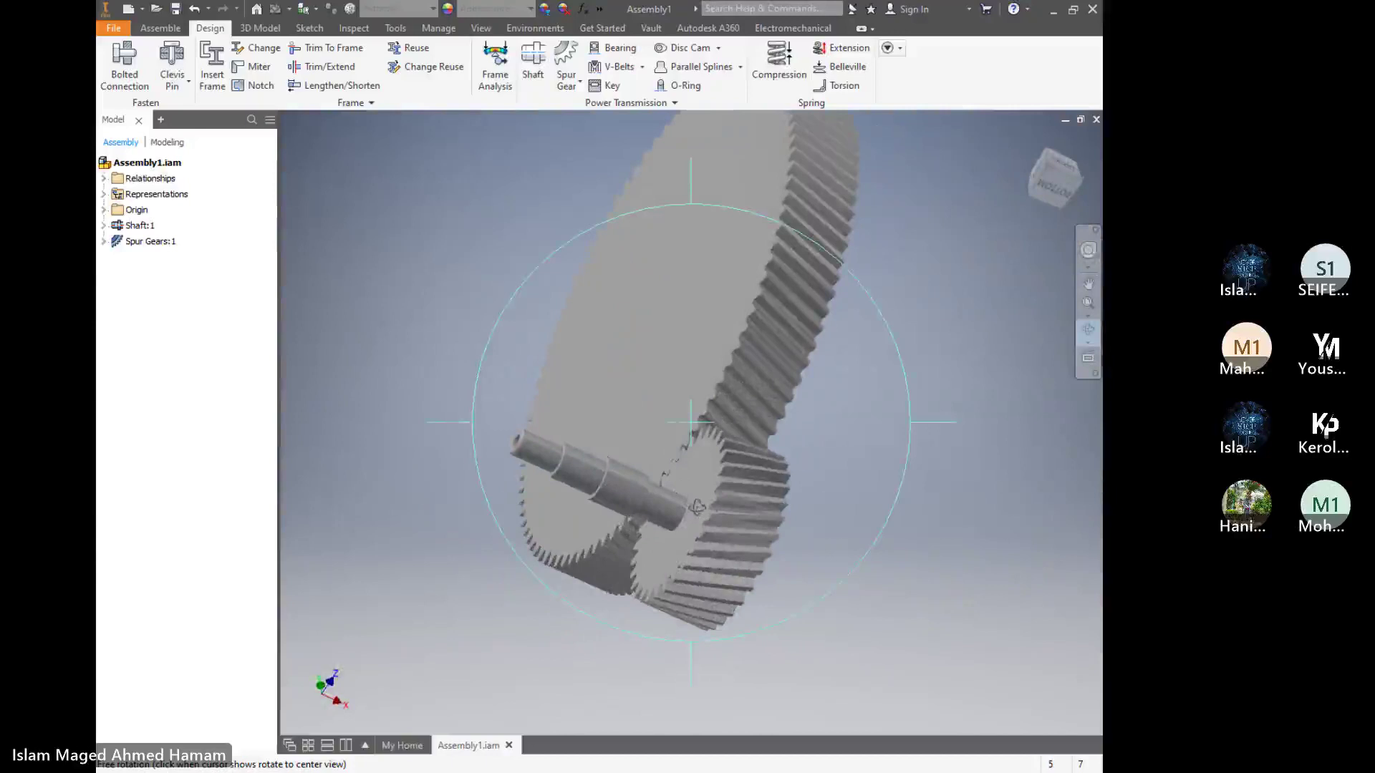
pyautogui.rightClick(638, 439)
pyautogui.click(653, 409)
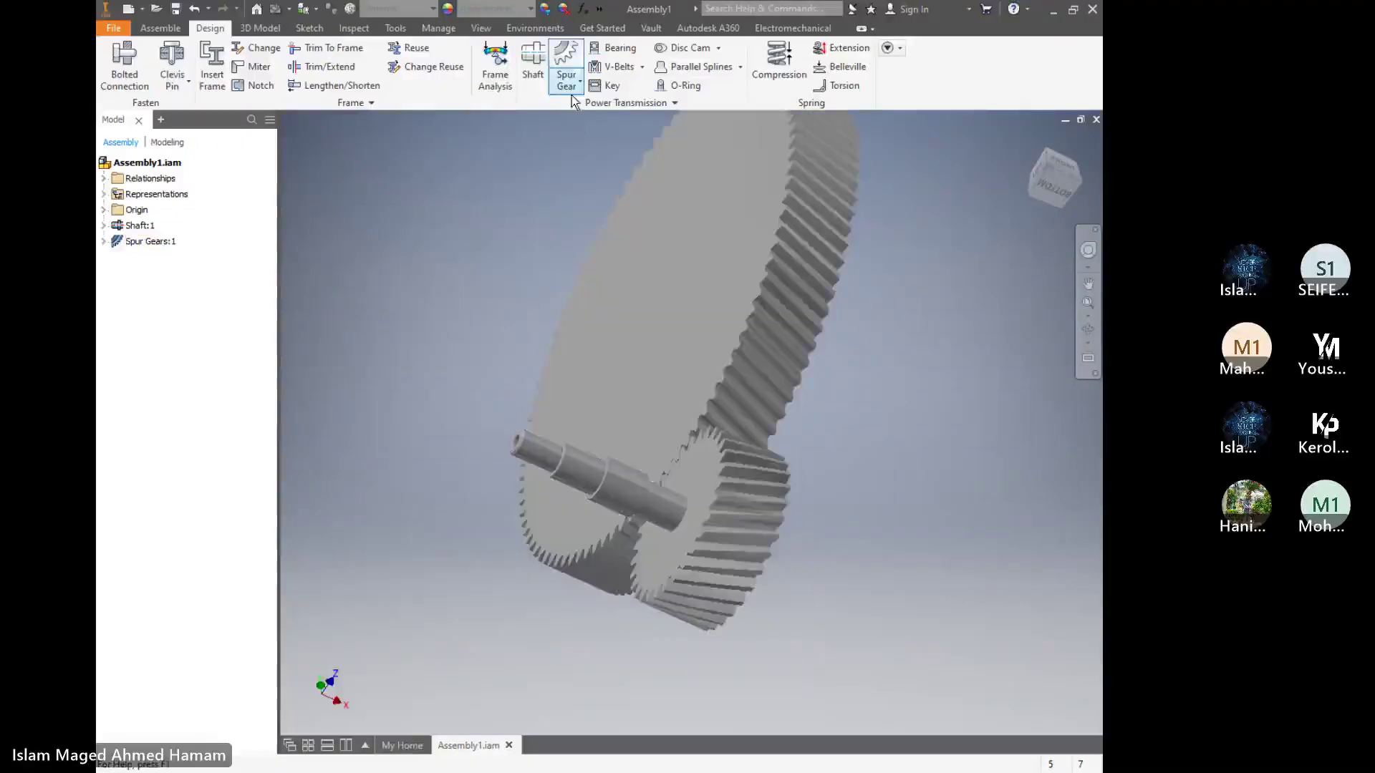
# Start a V-belt transmission and choose the Classical 6/Y DIN 2215 wrapped V-belt as the belt type
pyautogui.click(623, 66)
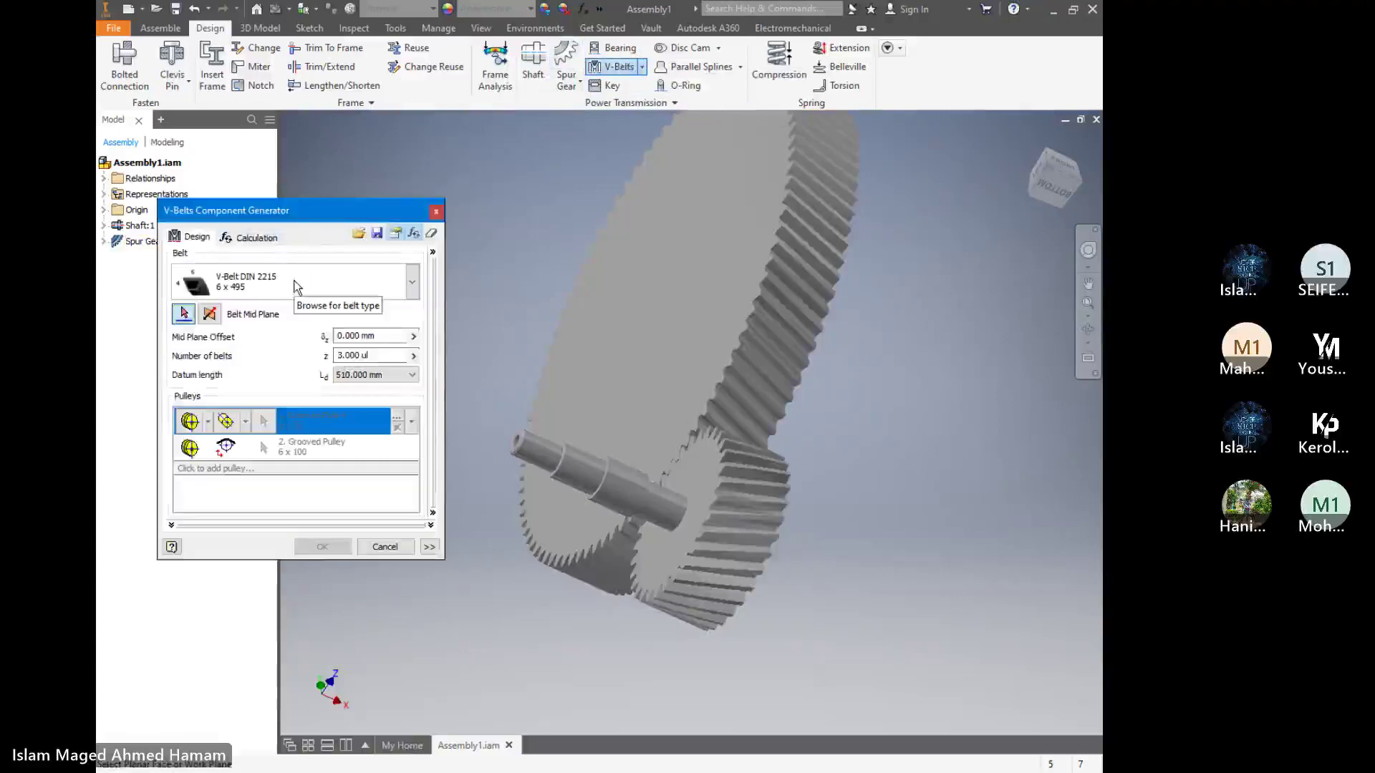
pyautogui.click(413, 286)
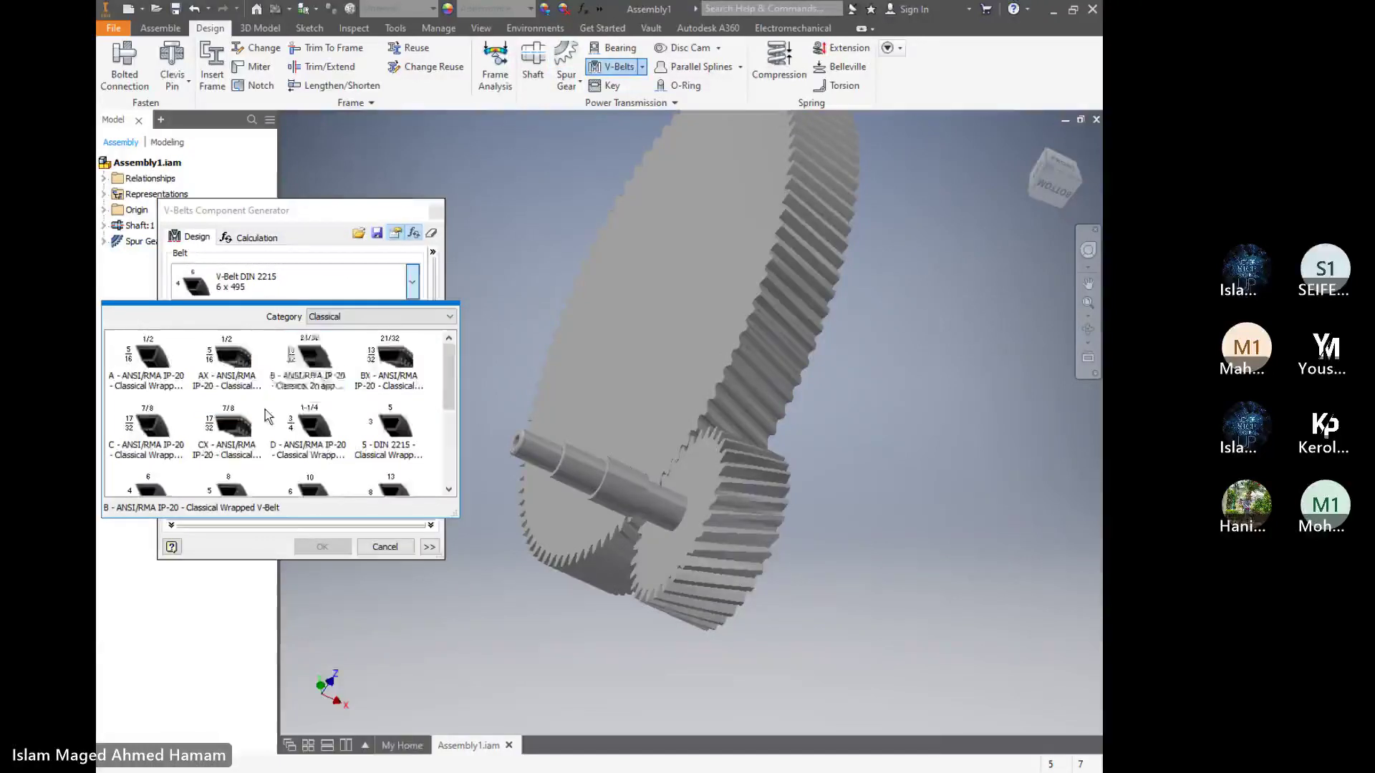
pyautogui.scroll(-5, 267, 411)
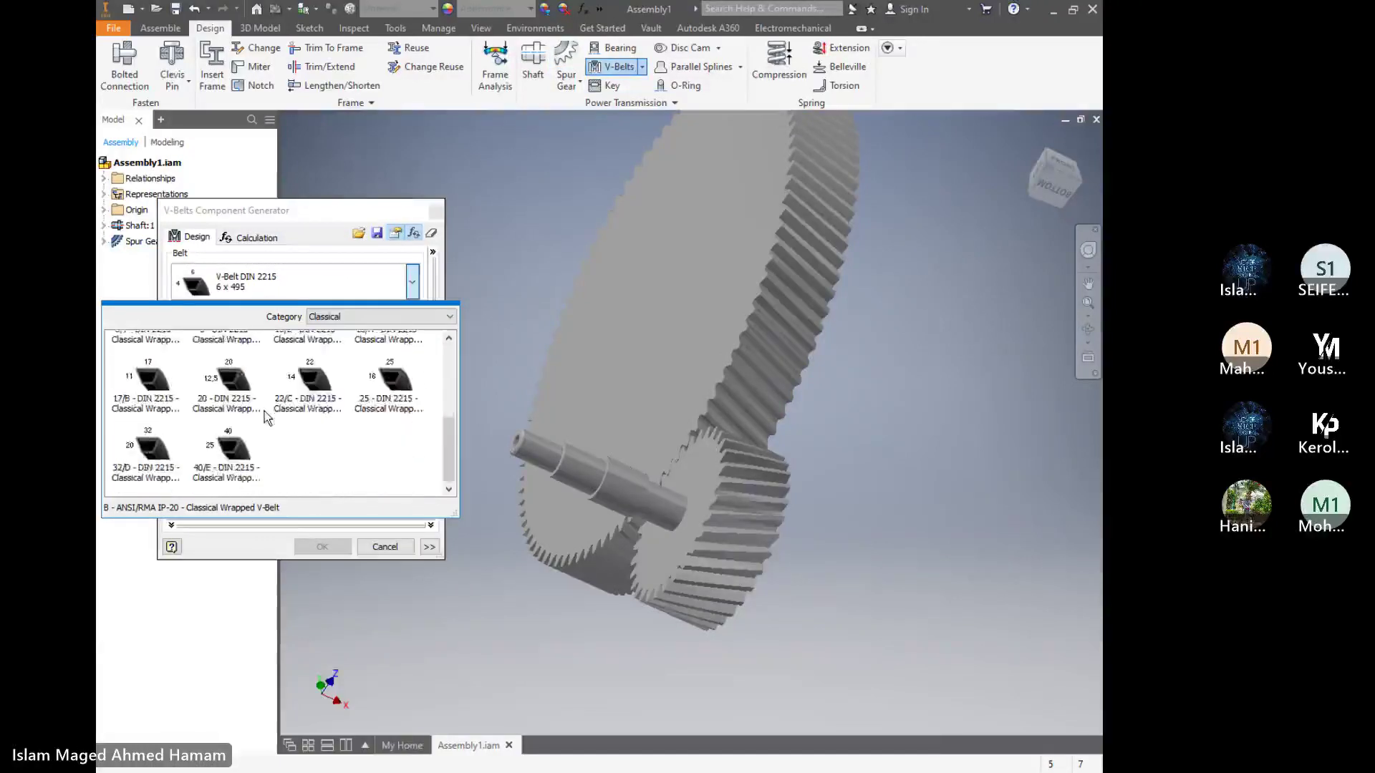
pyautogui.scroll(3, 265, 411)
pyautogui.click(352, 318)
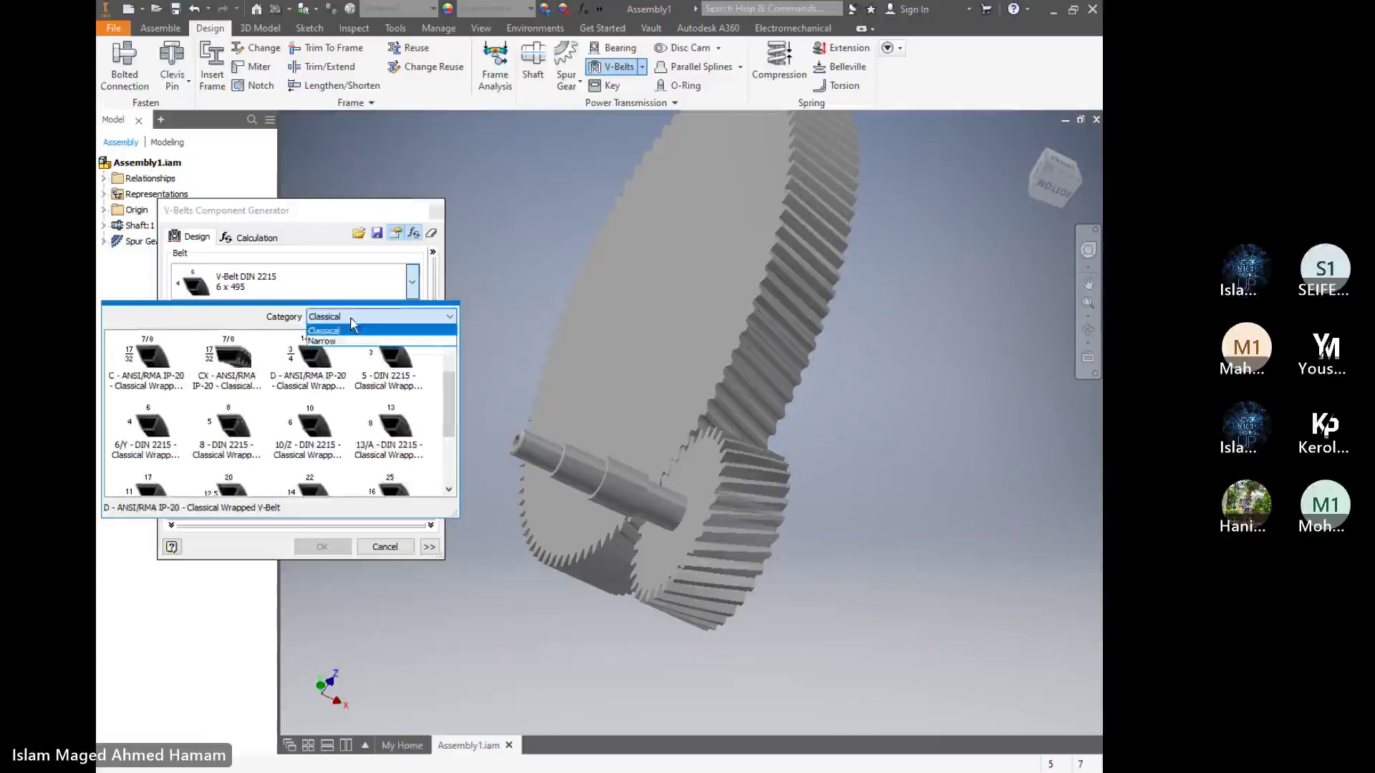
pyautogui.click(352, 329)
pyautogui.click(228, 429)
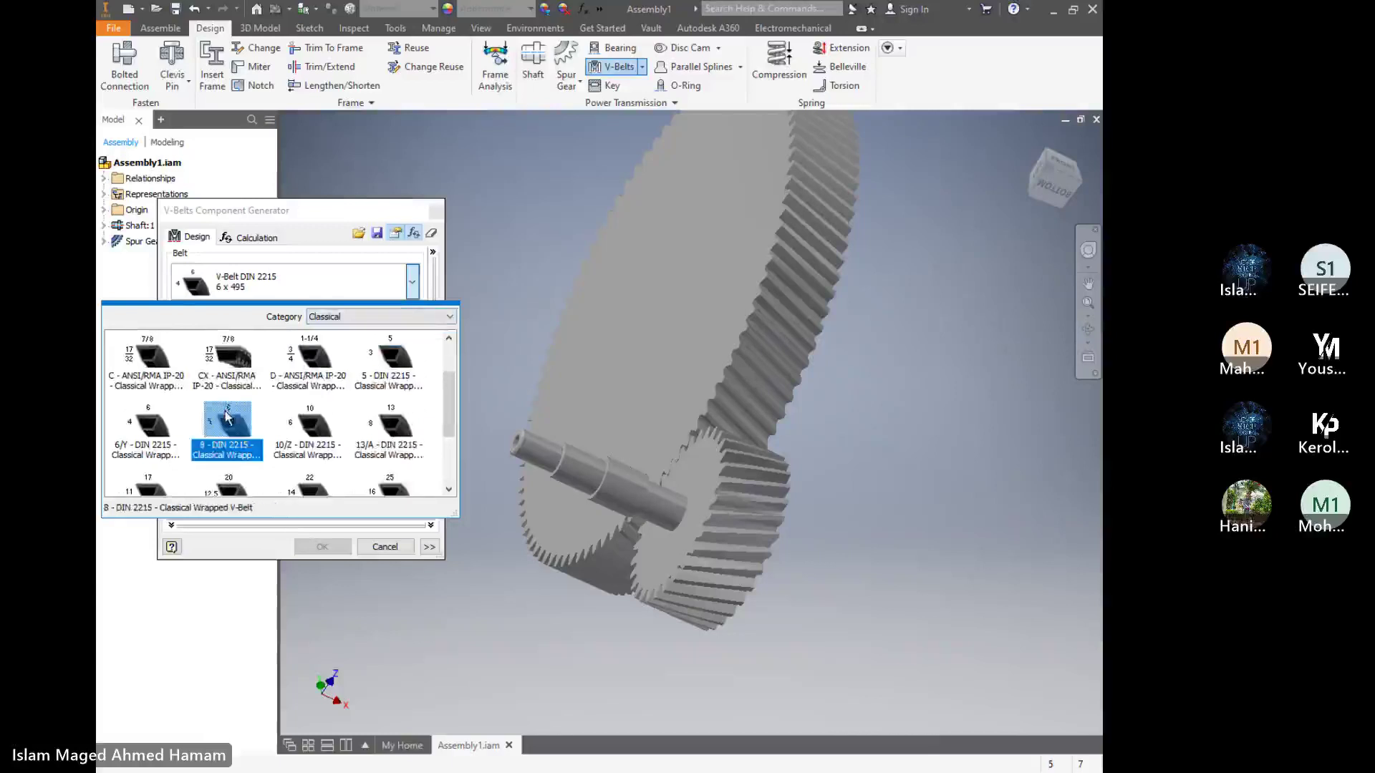
pyautogui.click(171, 428)
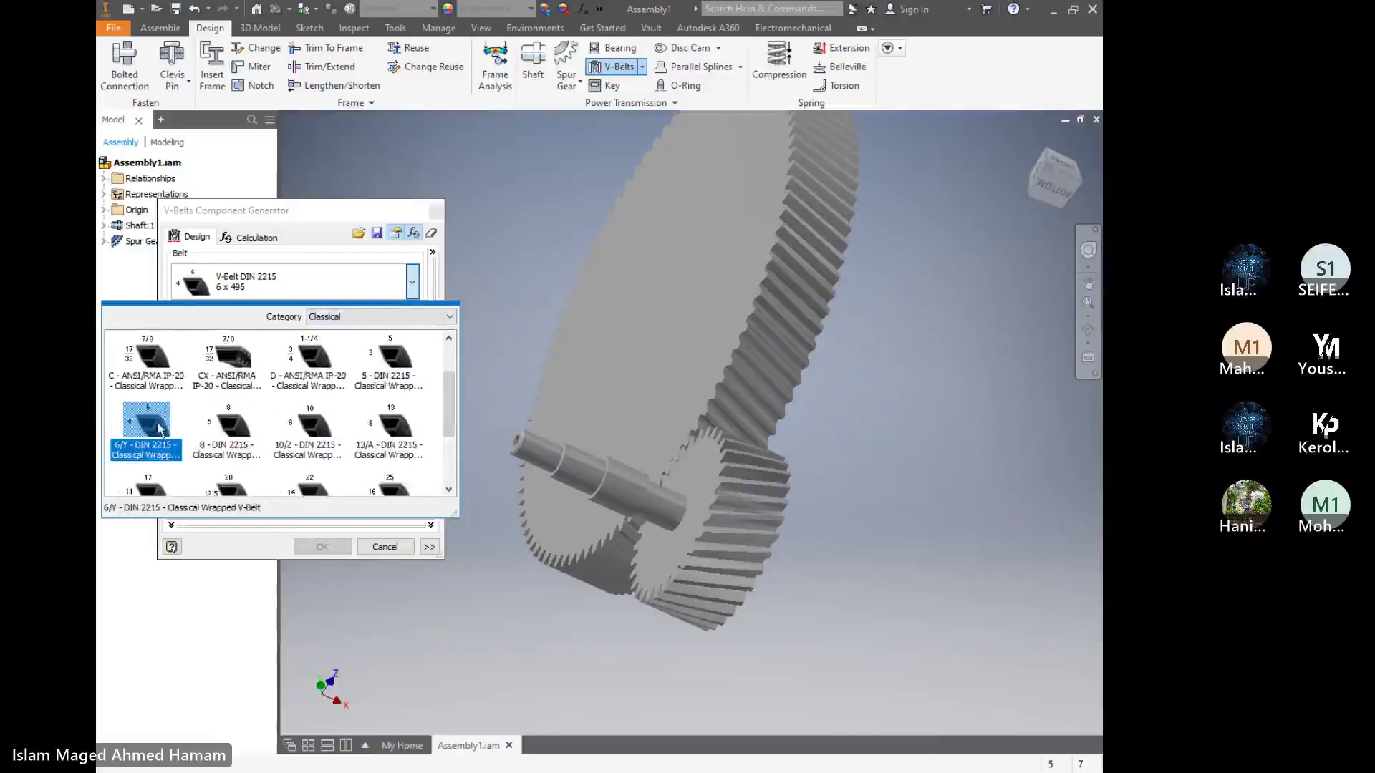
pyautogui.click(161, 429)
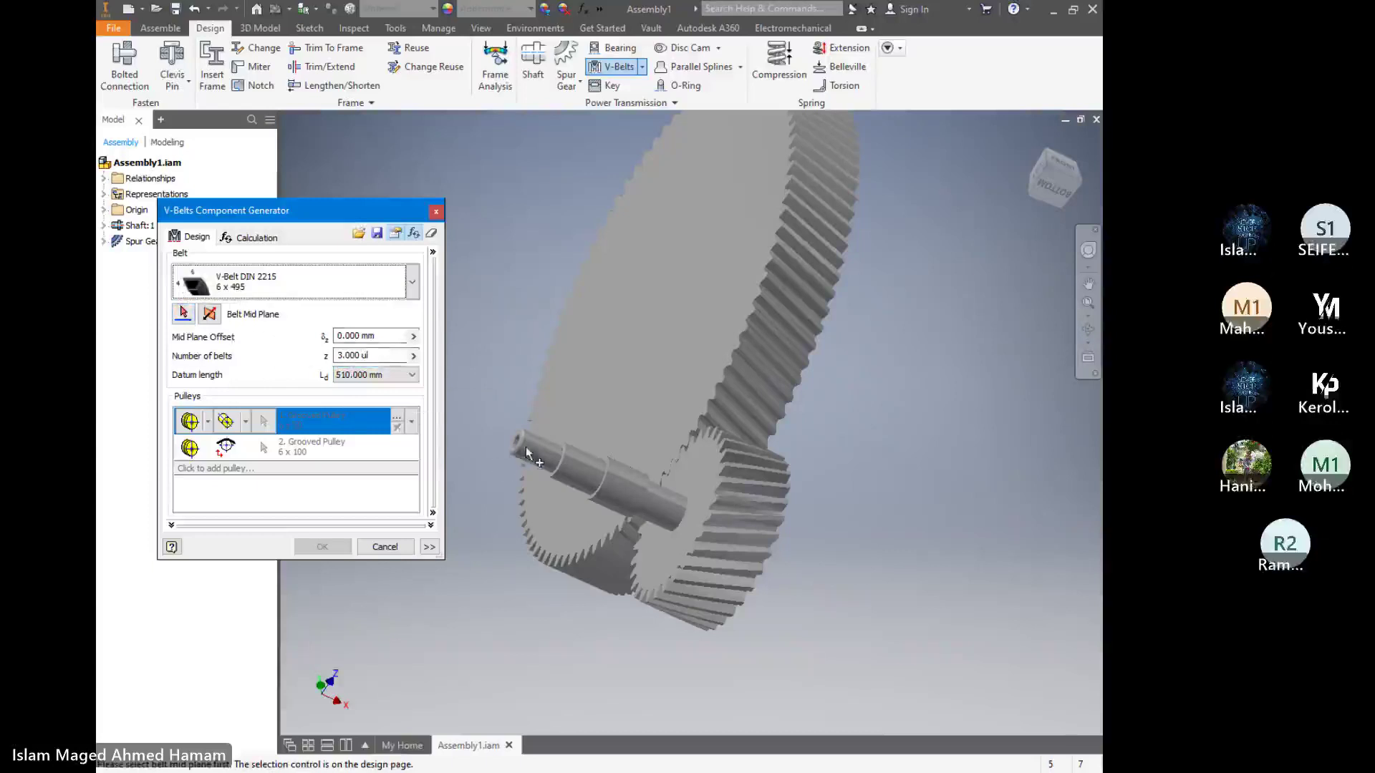
# Set the belt mid plane to the shoulder face near the free end of the stepped shaft
pyautogui.click(185, 315)
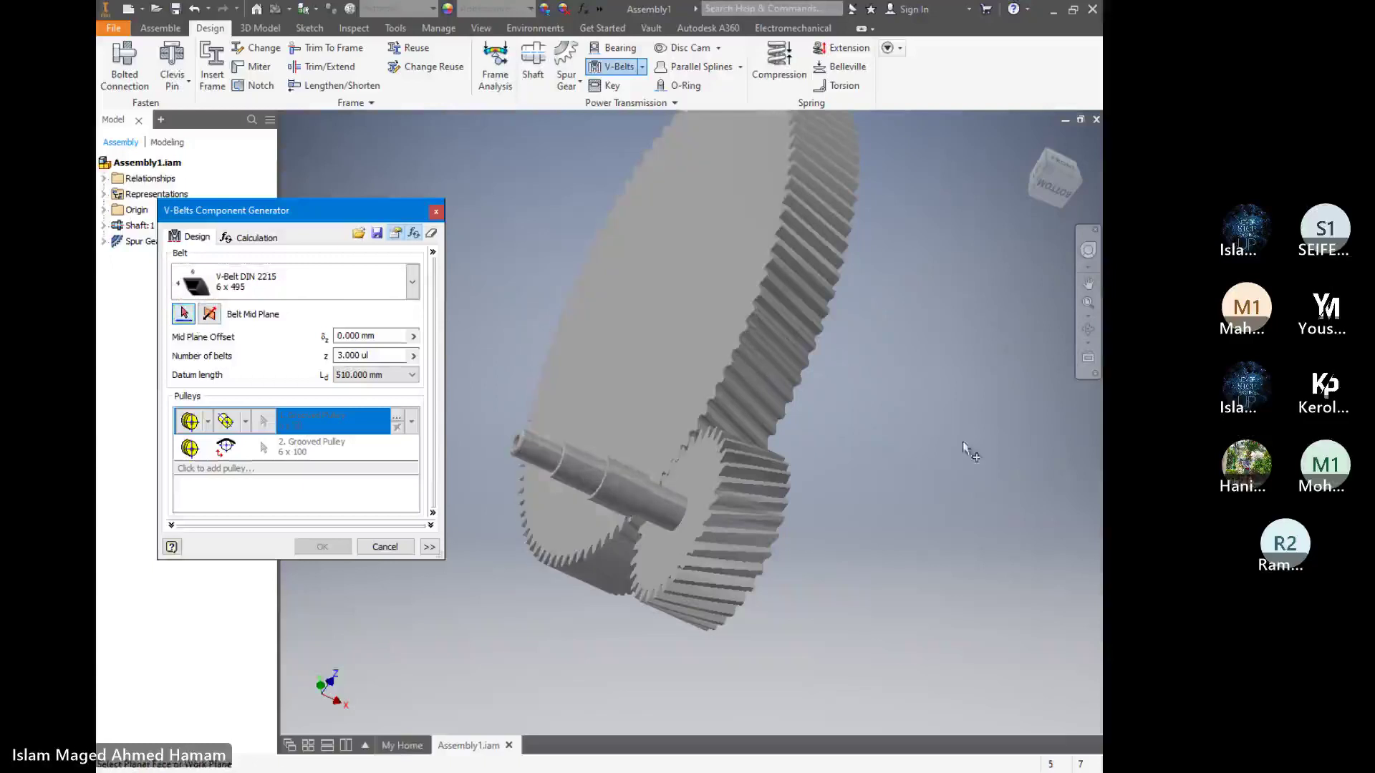
pyautogui.click(1093, 330)
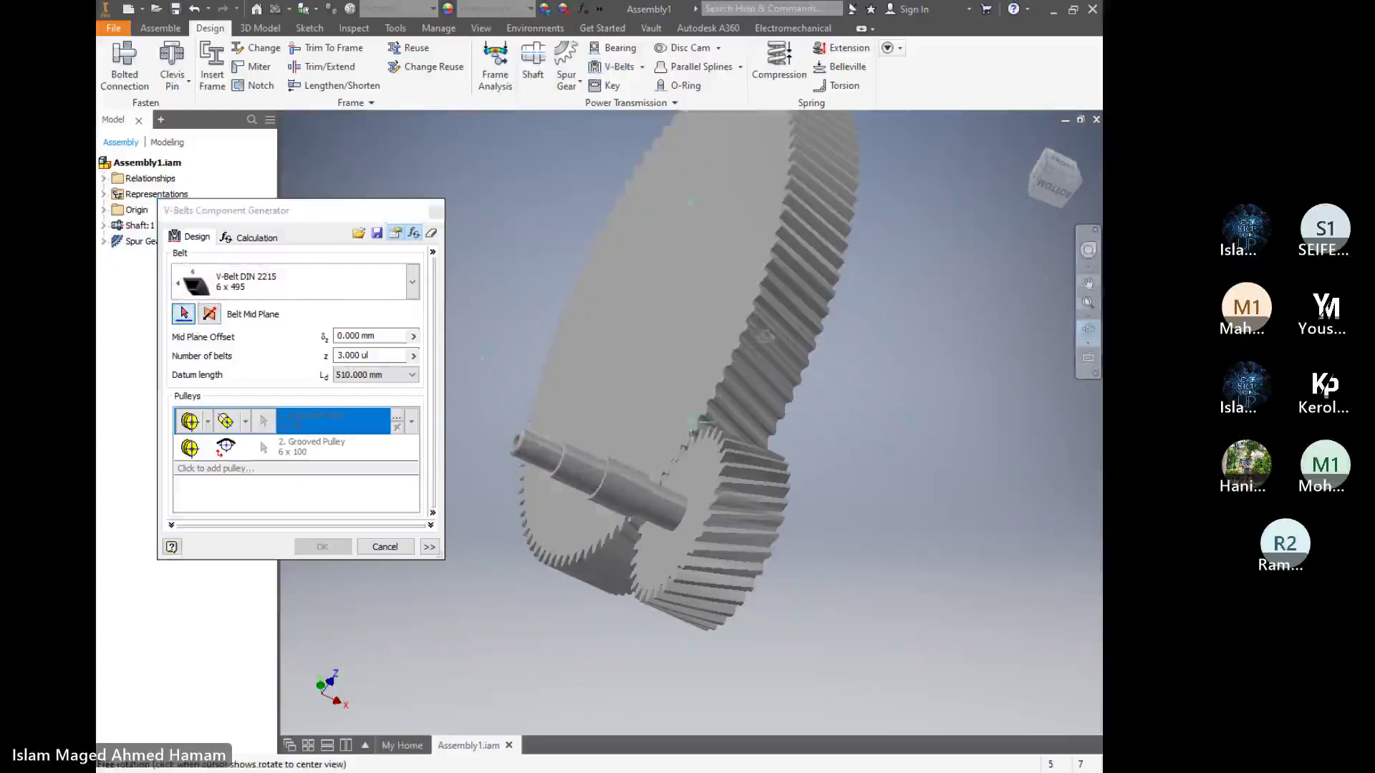
pyautogui.moveTo(716, 358); pyautogui.dragTo(645, 347)
pyautogui.rightClick(598, 345)
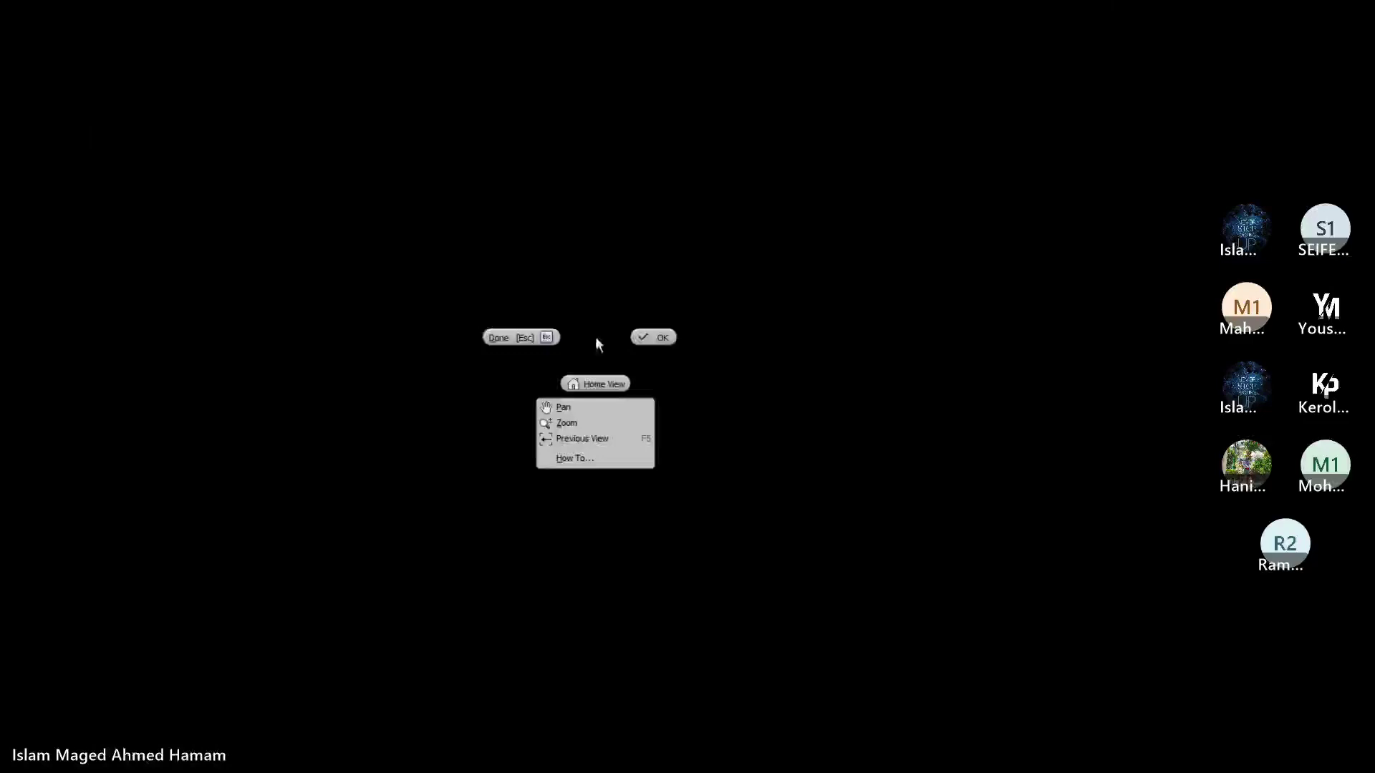
pyautogui.click(639, 337)
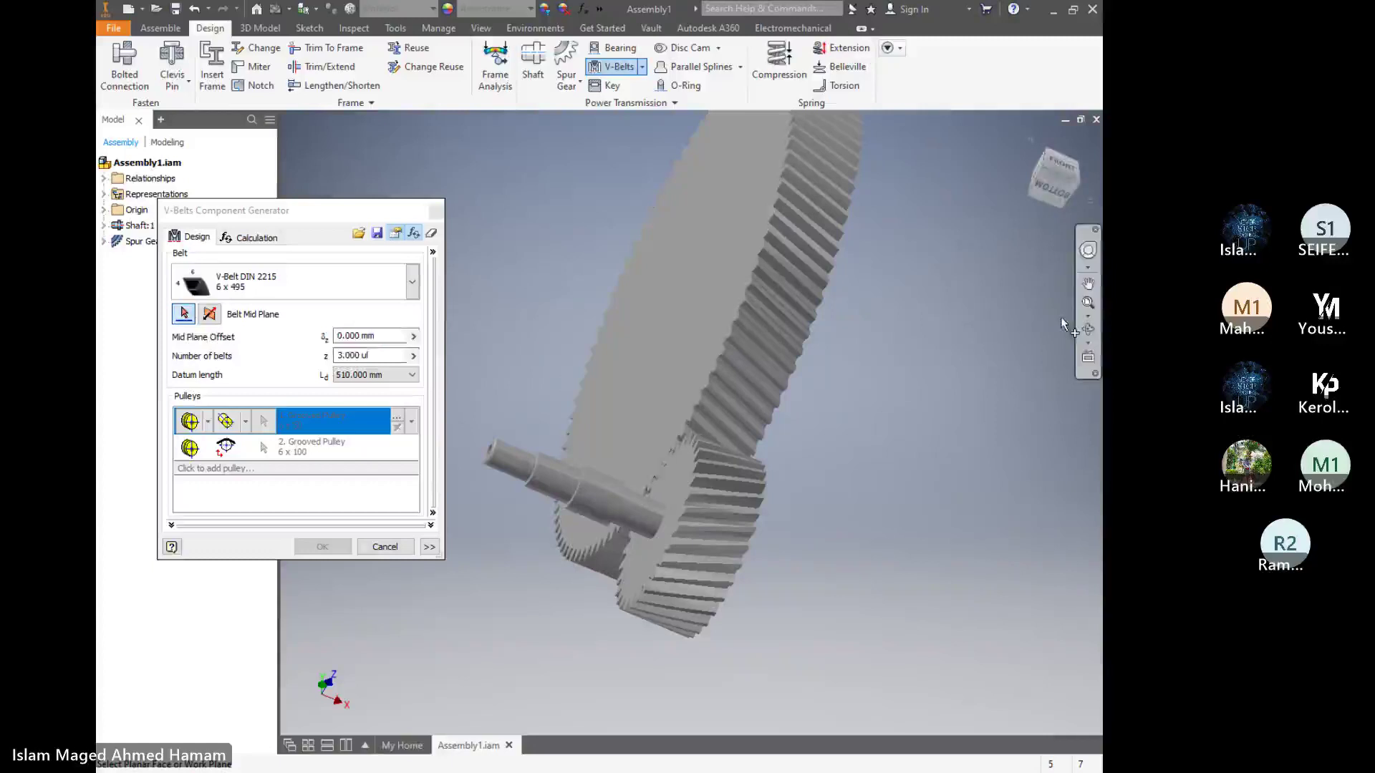
pyautogui.click(1089, 331)
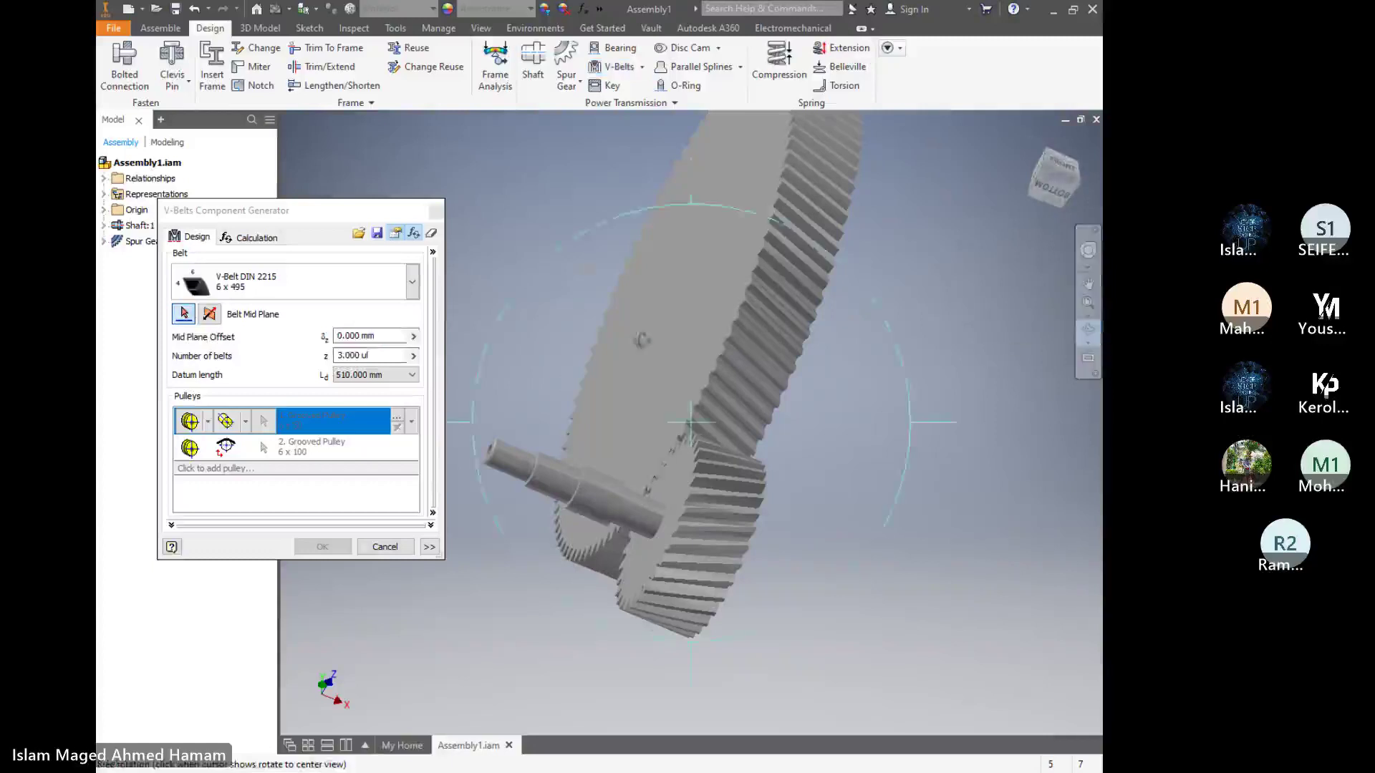
pyautogui.moveTo(688, 387); pyautogui.dragTo(707, 407)
pyautogui.rightClick(707, 407)
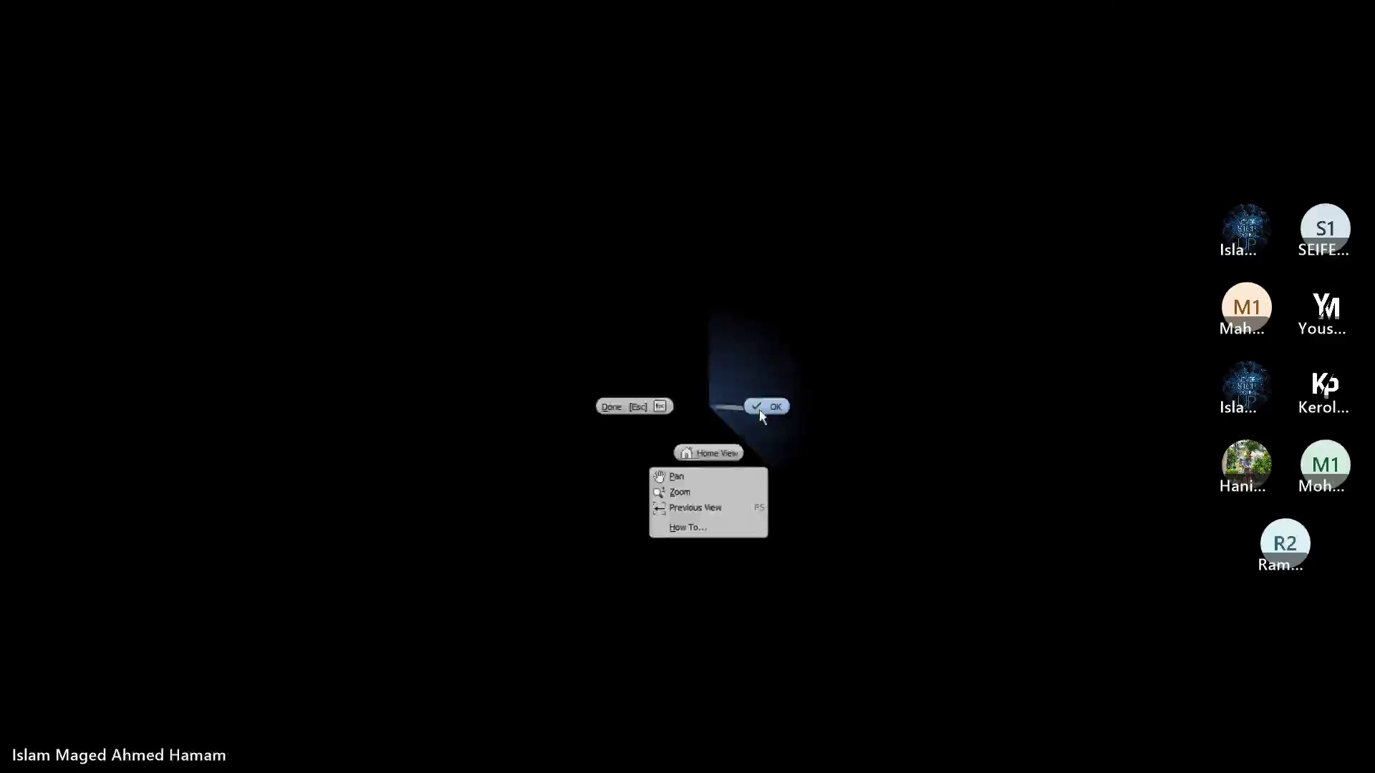
pyautogui.click(761, 409)
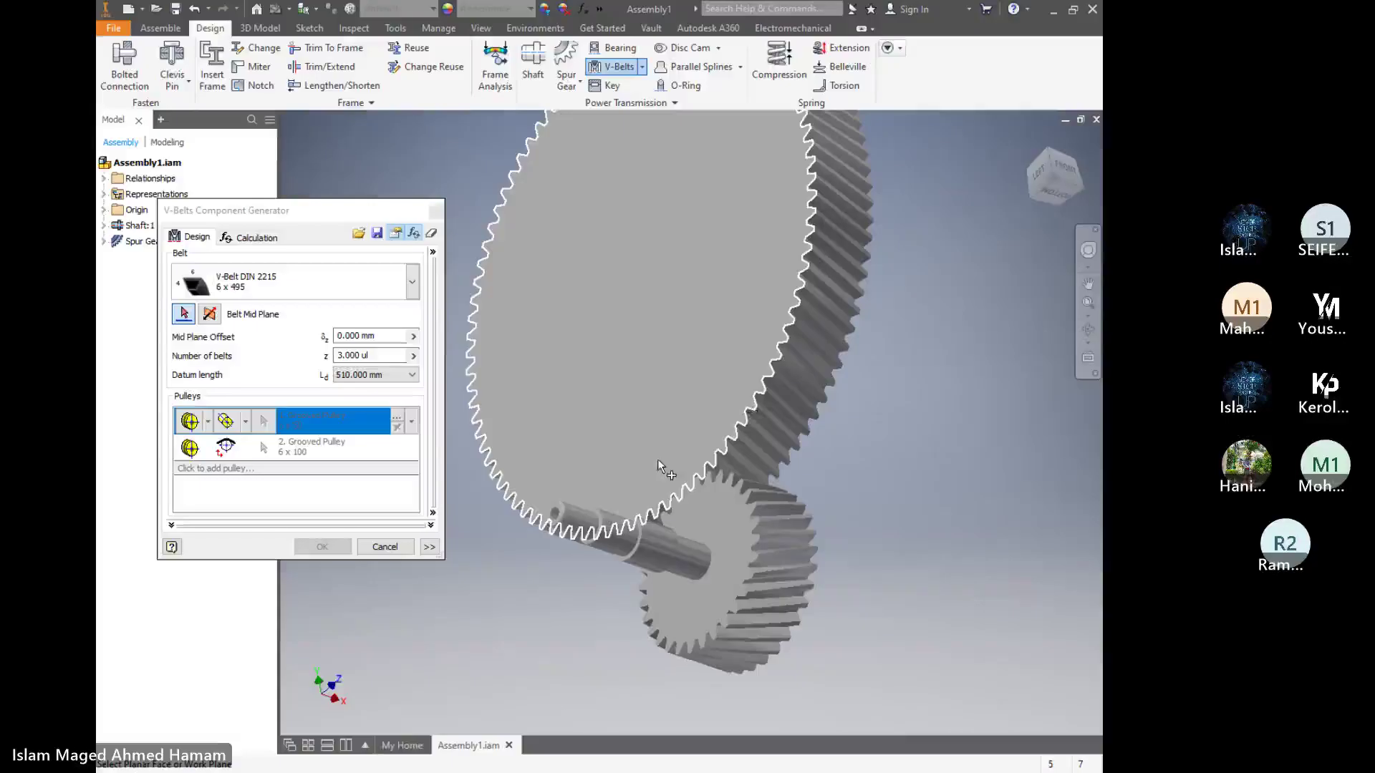
pyautogui.click(594, 515)
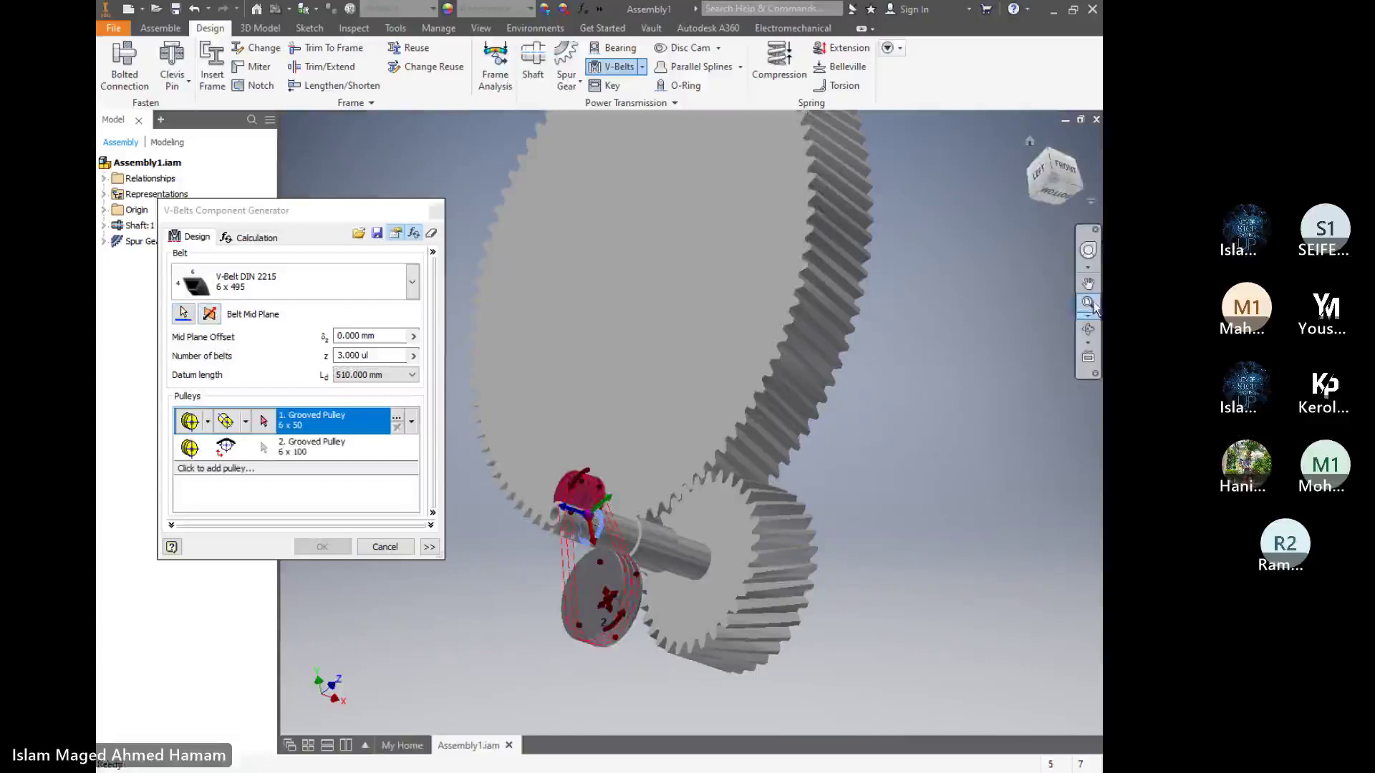
# Examine the belt and pulley preview around the shaft from several sides and check the available datum lengths
pyautogui.click(1054, 192)
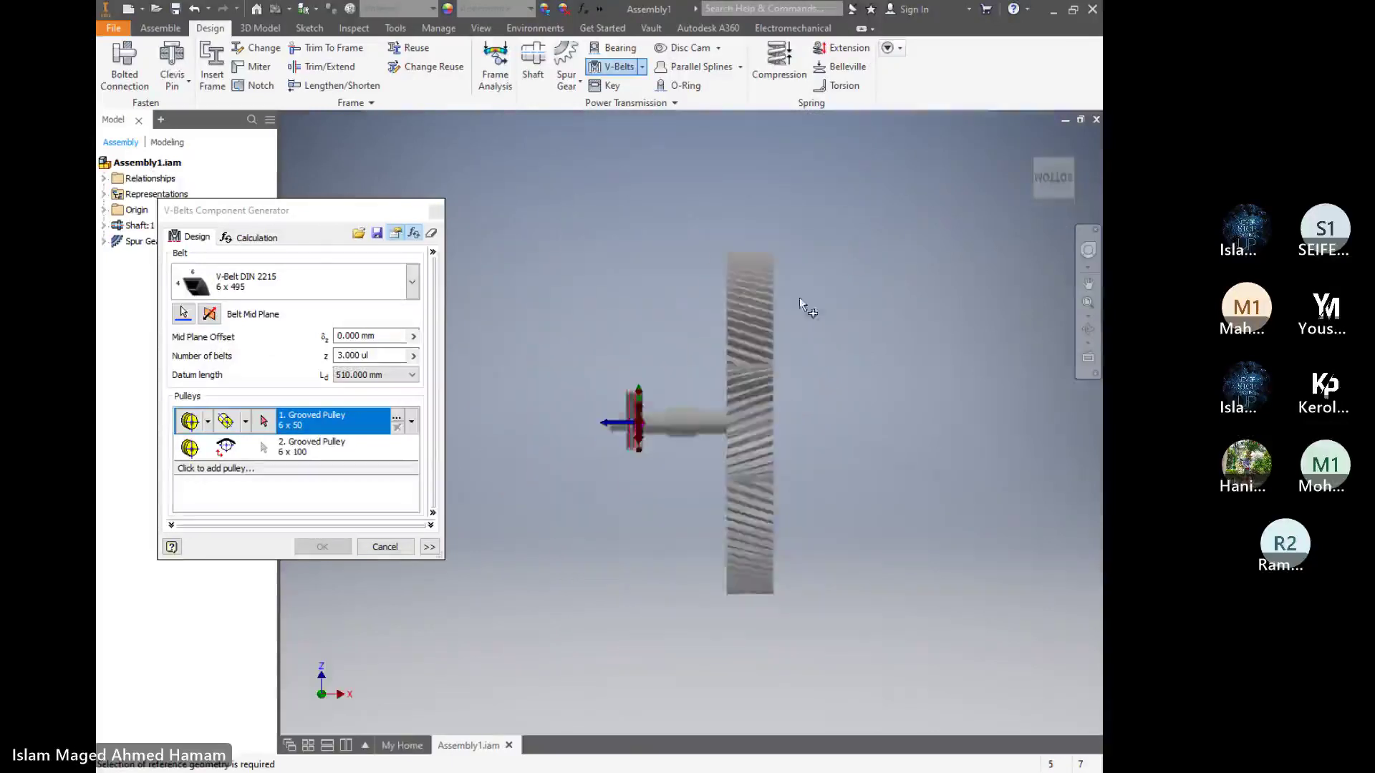
pyautogui.scroll(5, 635, 405)
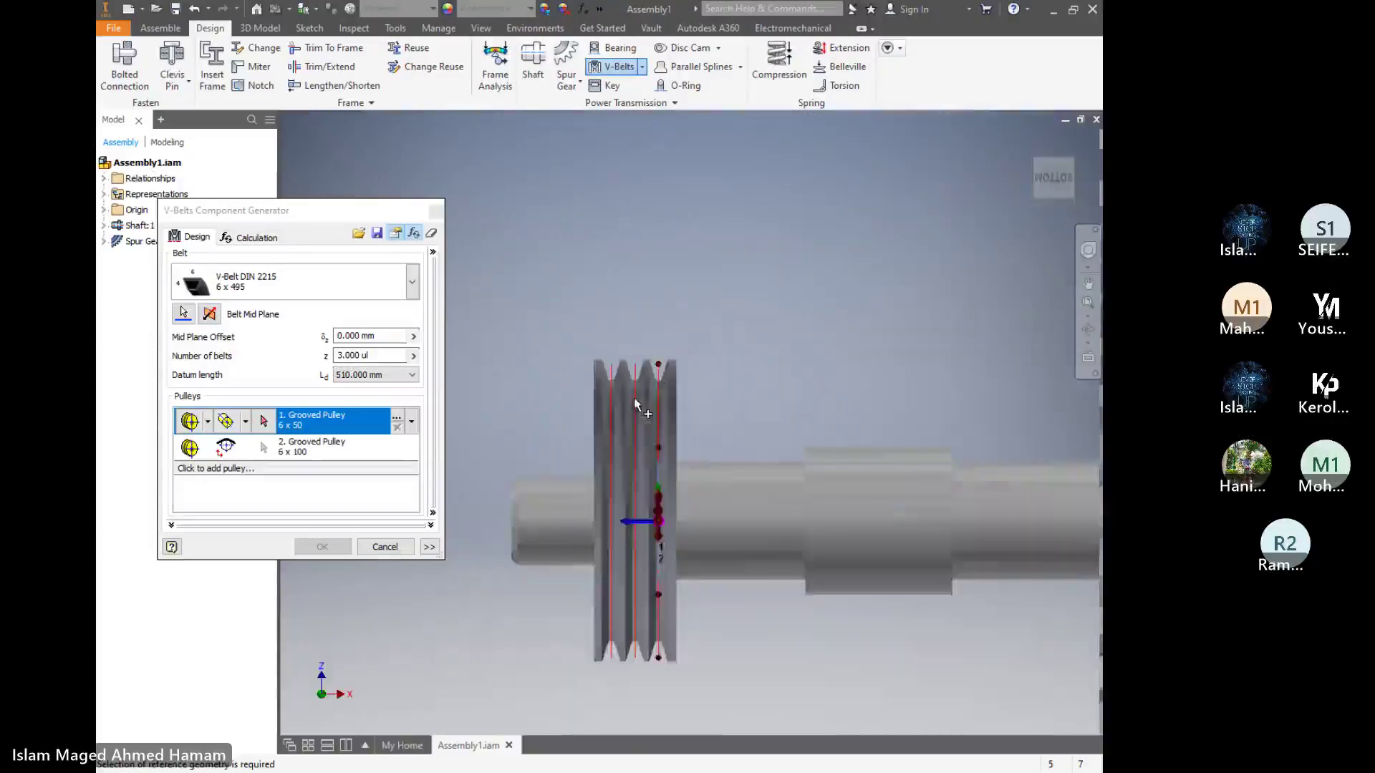
pyautogui.click(1027, 142)
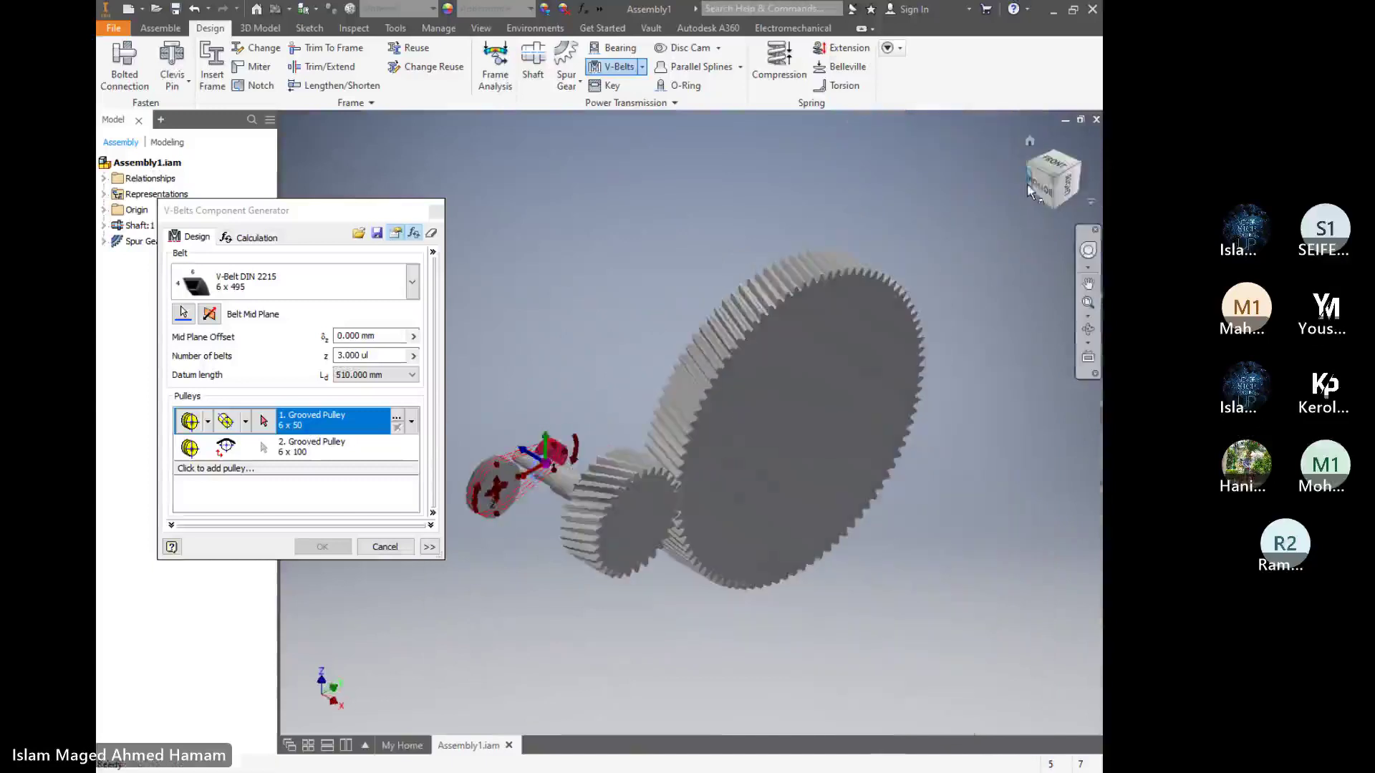
pyautogui.click(1029, 187)
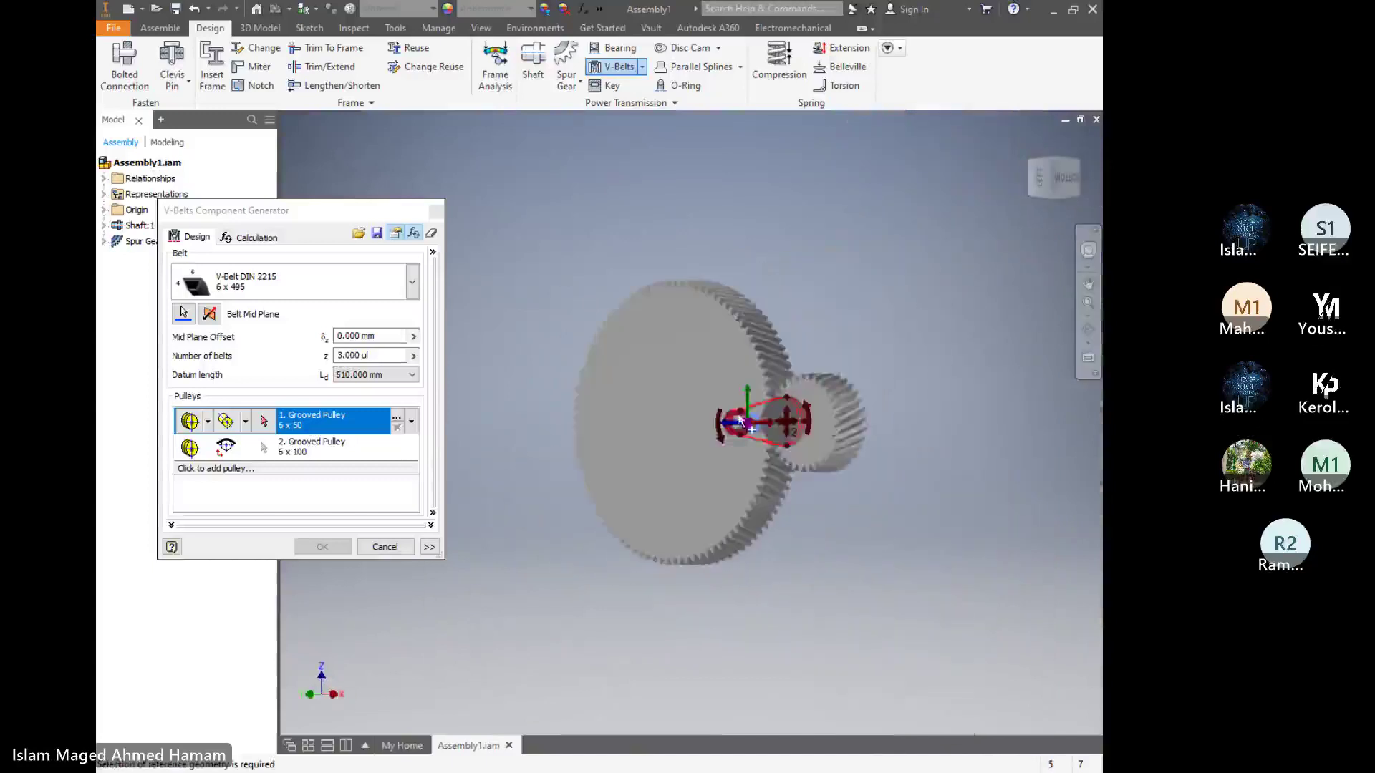
pyautogui.click(1037, 175)
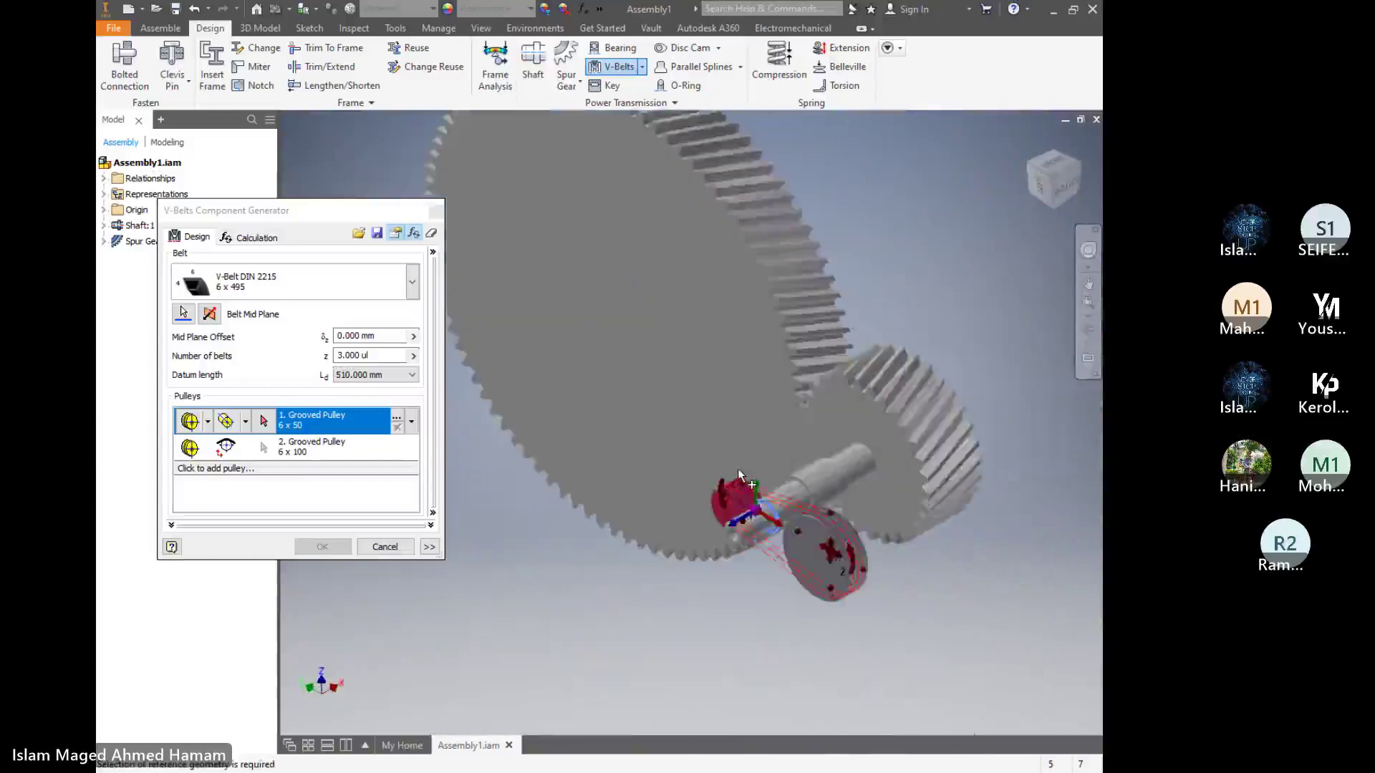
pyautogui.scroll(2, 738, 468)
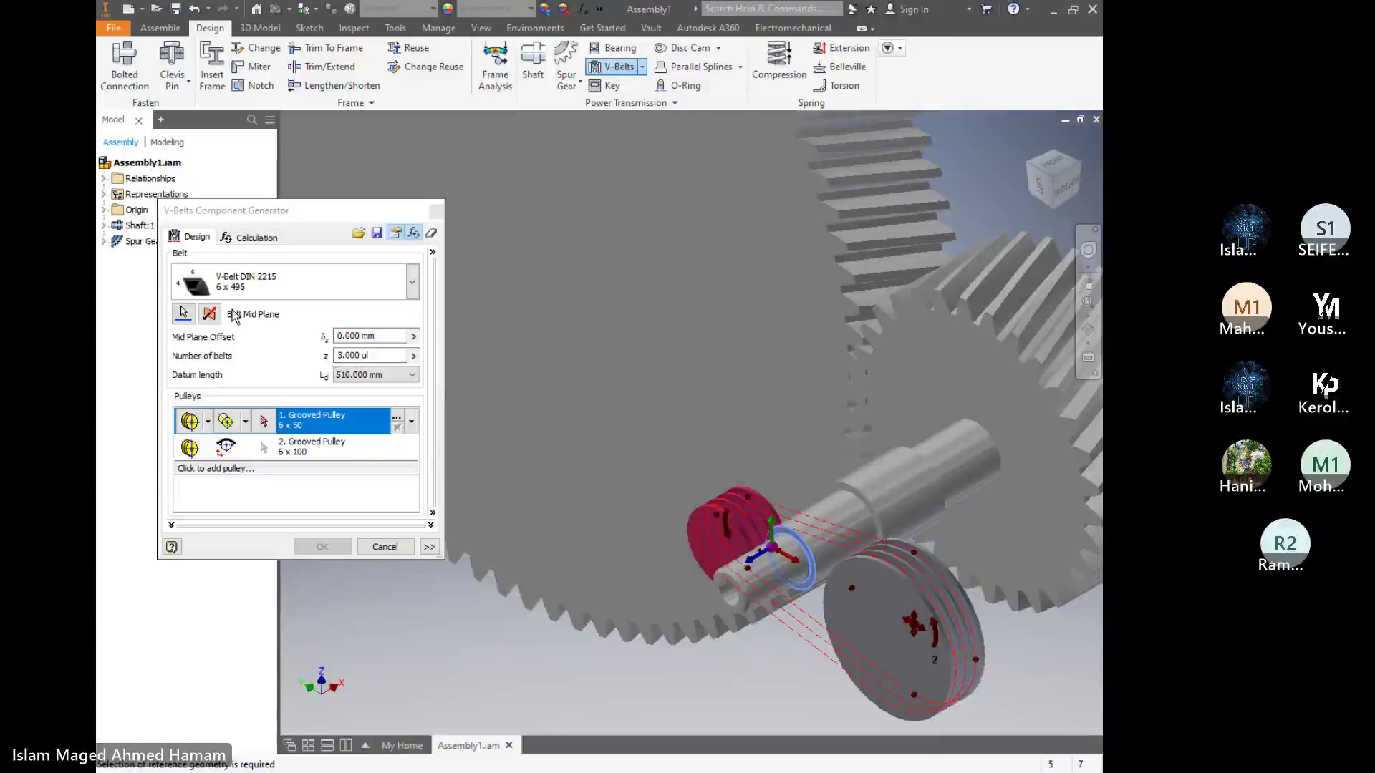
pyautogui.click(411, 376)
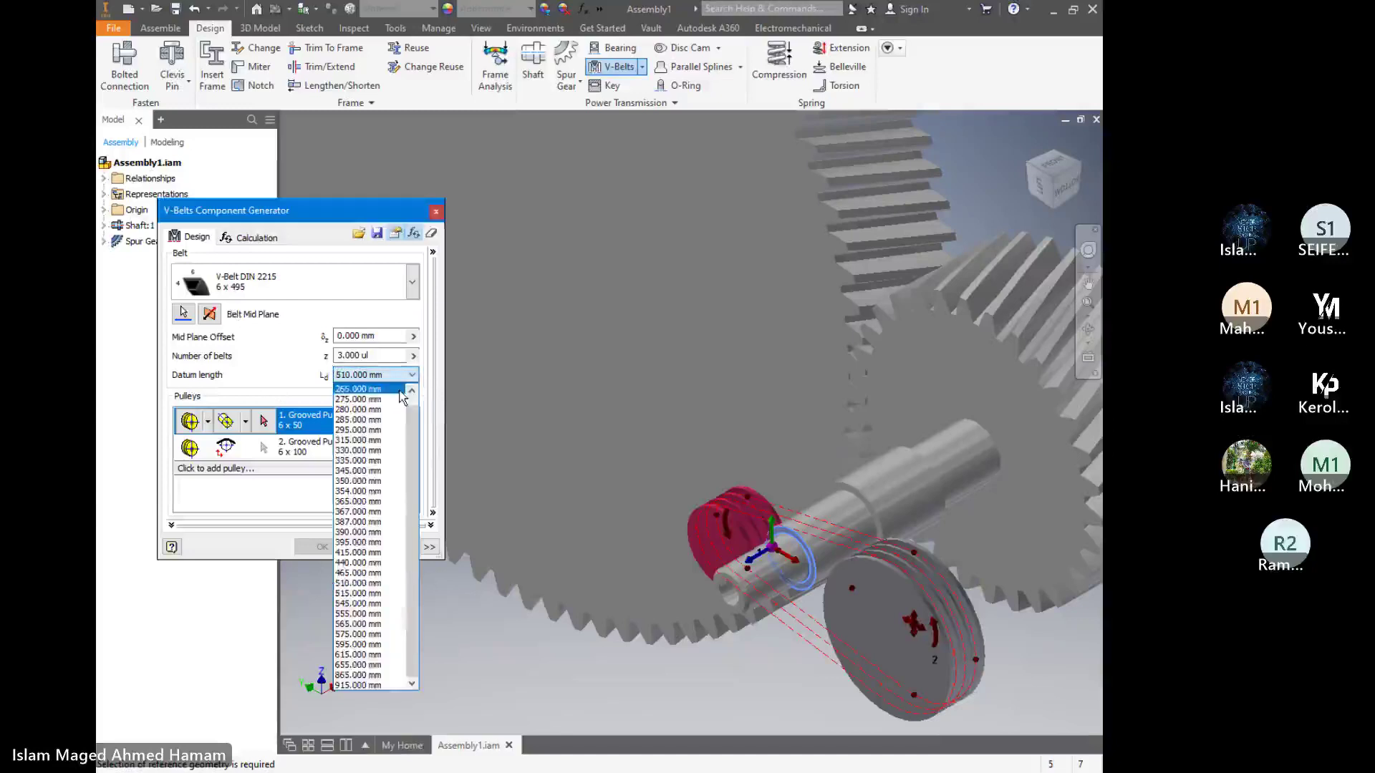
pyautogui.click(390, 573)
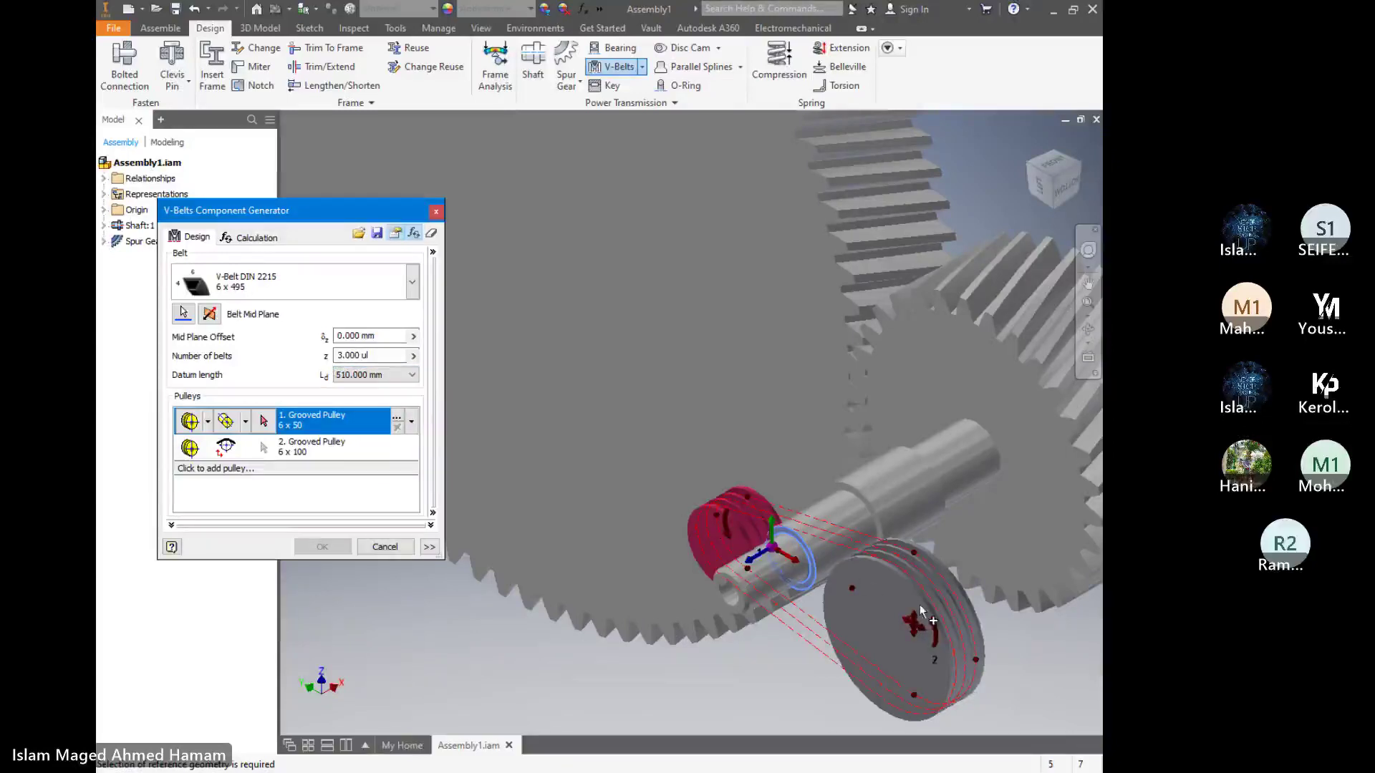
# Fix the first grooved pulley's position by selected geometry, using the cylindrical face at the shaft's free end
pyautogui.click(237, 430)
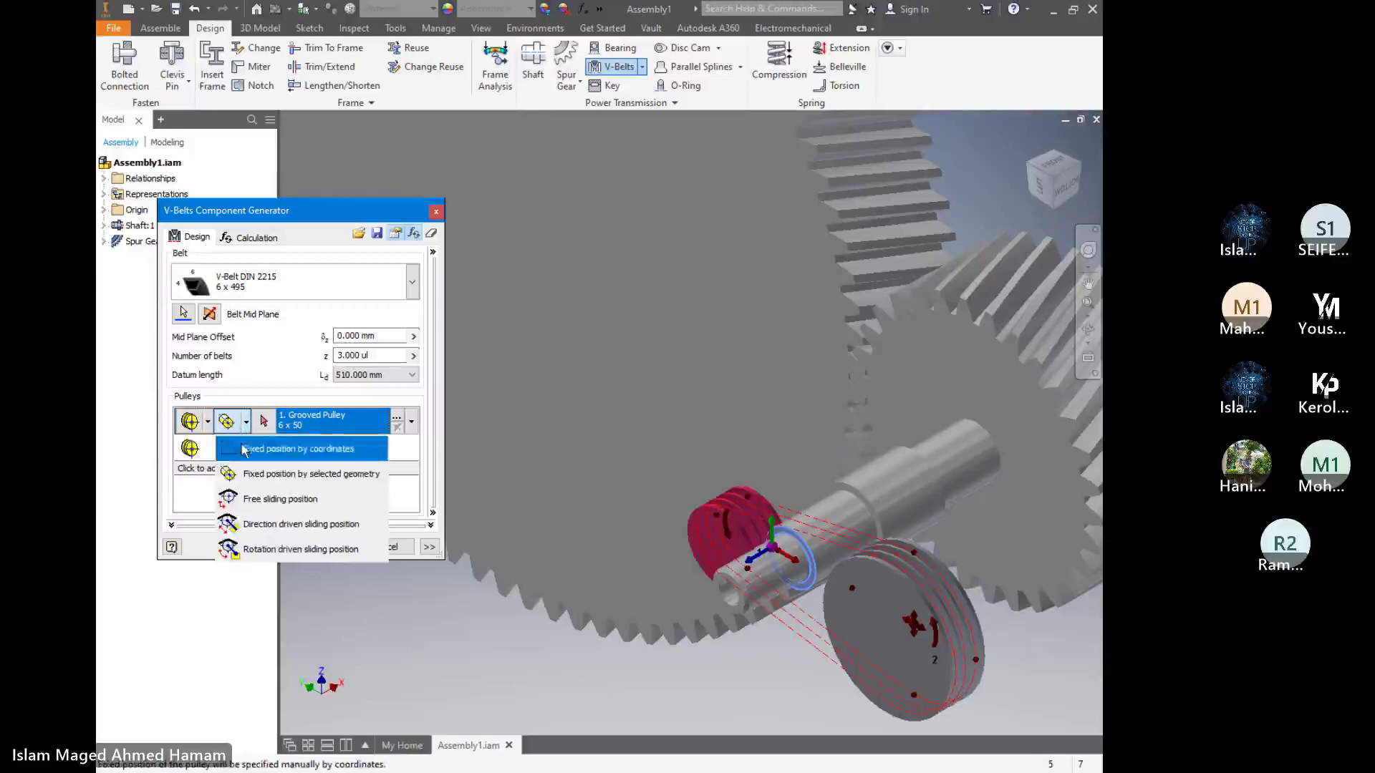
pyautogui.click(257, 477)
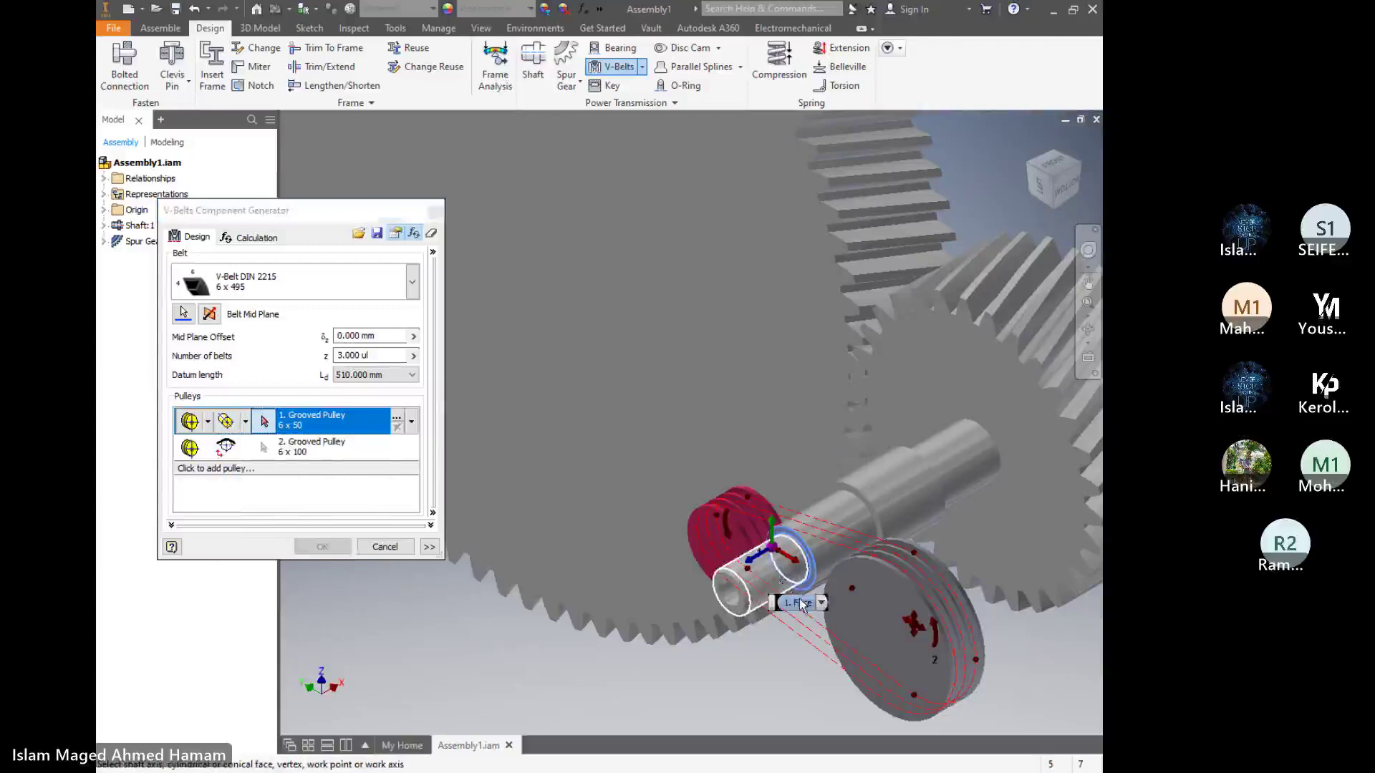
pyautogui.click(787, 597)
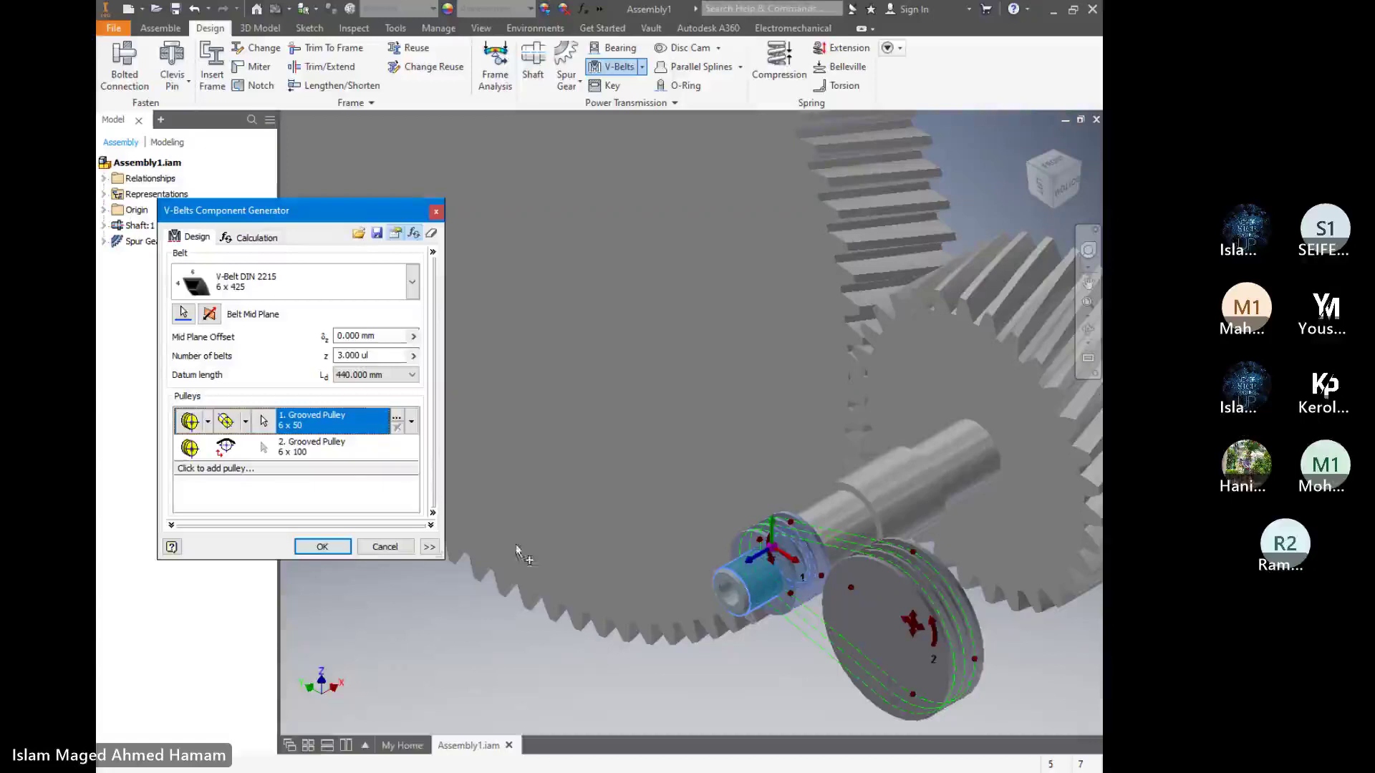
# Review the first grooved pulley's properties, including groove dimensions, diameter, power ratio and friction factor
pyautogui.doubleClick(356, 428)
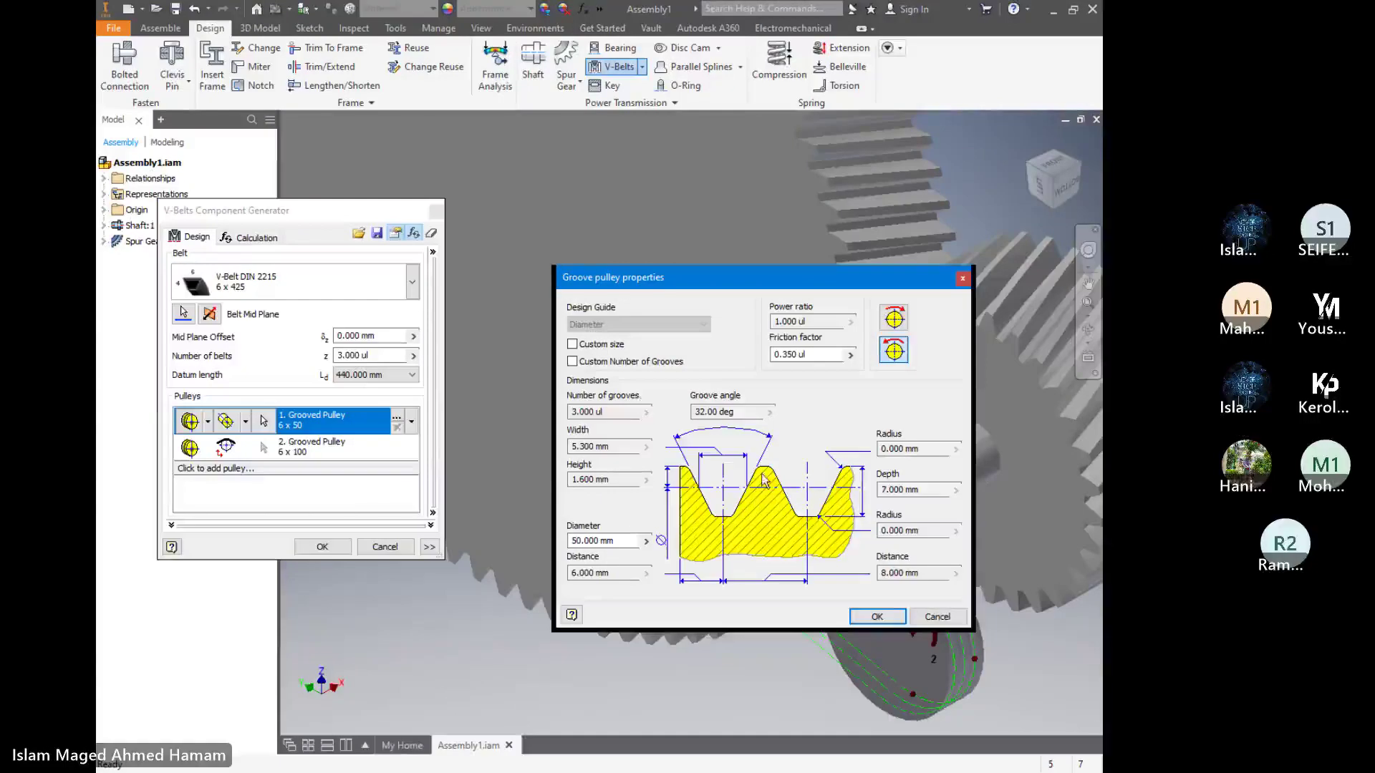
pyautogui.click(932, 618)
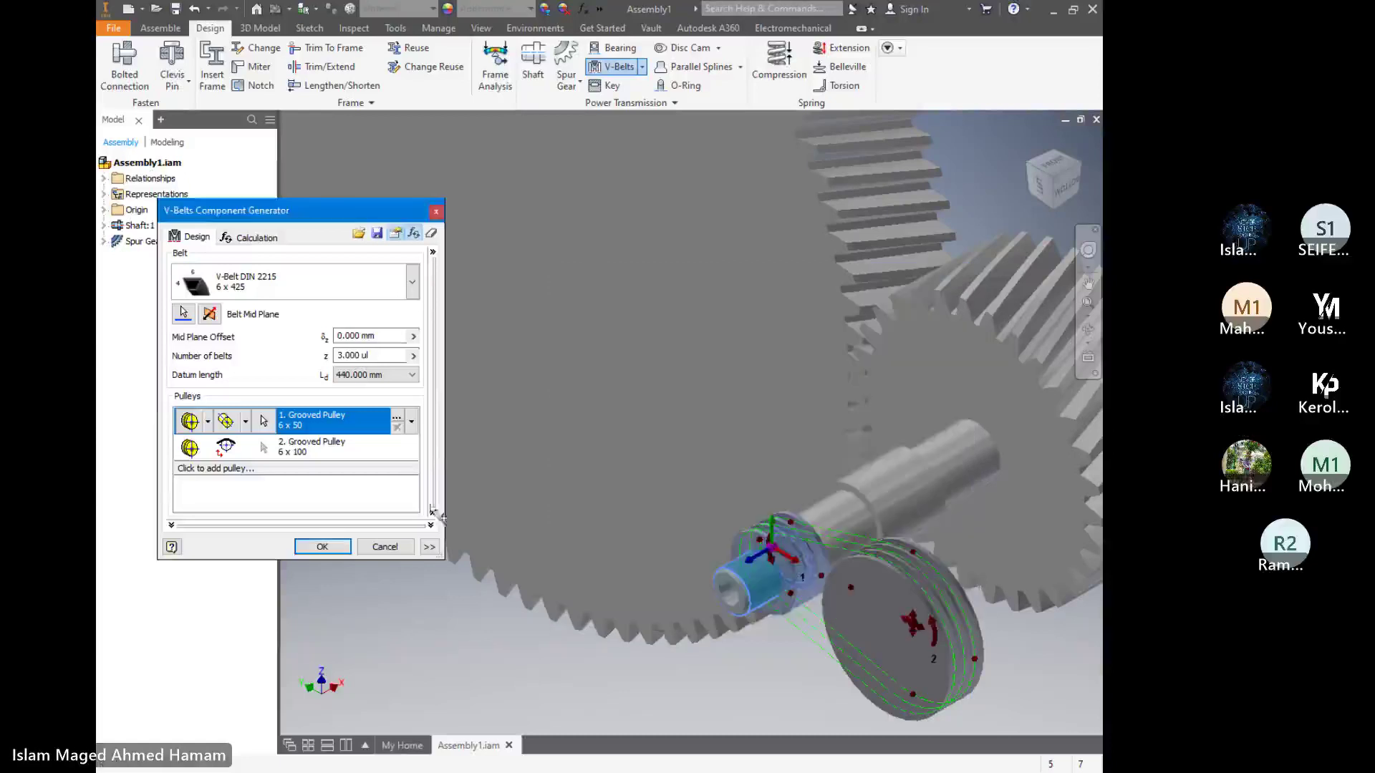
pyautogui.doubleClick(294, 430)
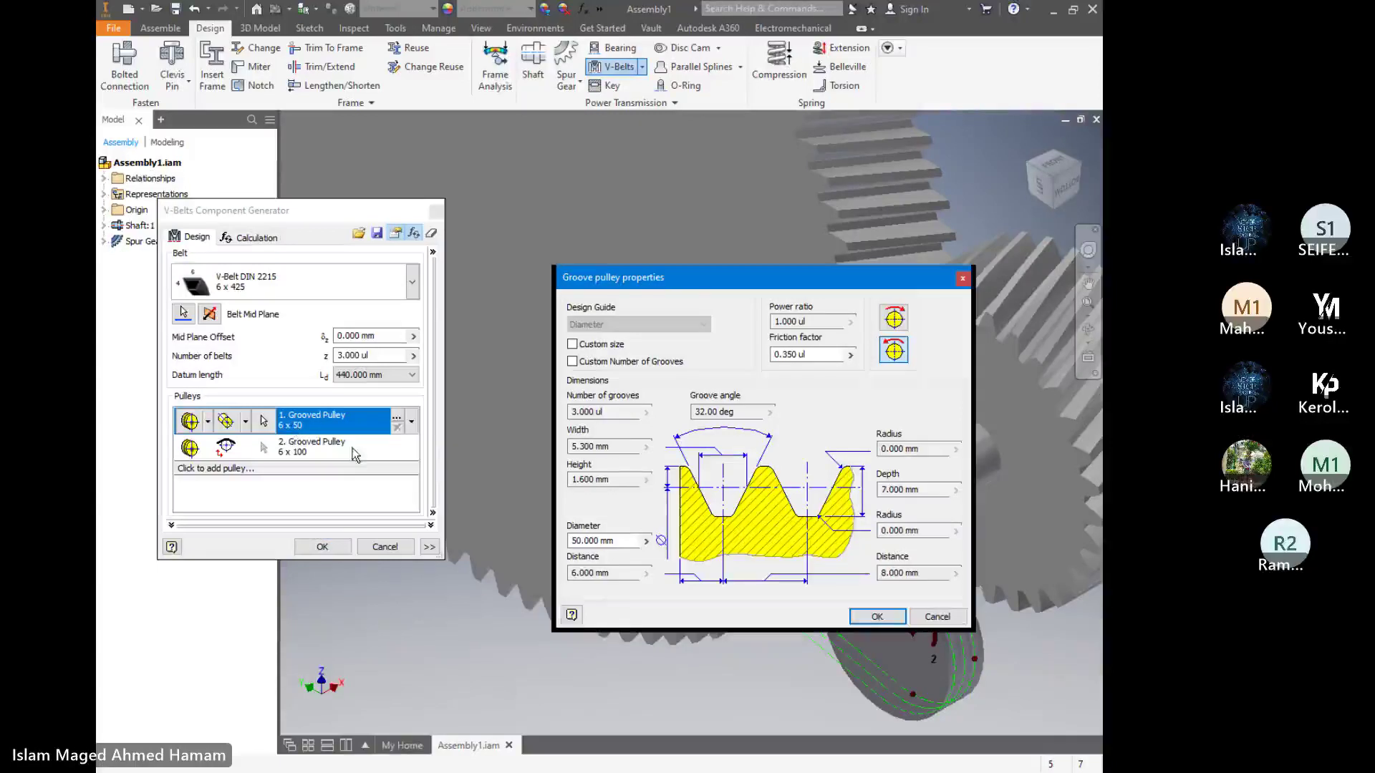
pyautogui.click(897, 617)
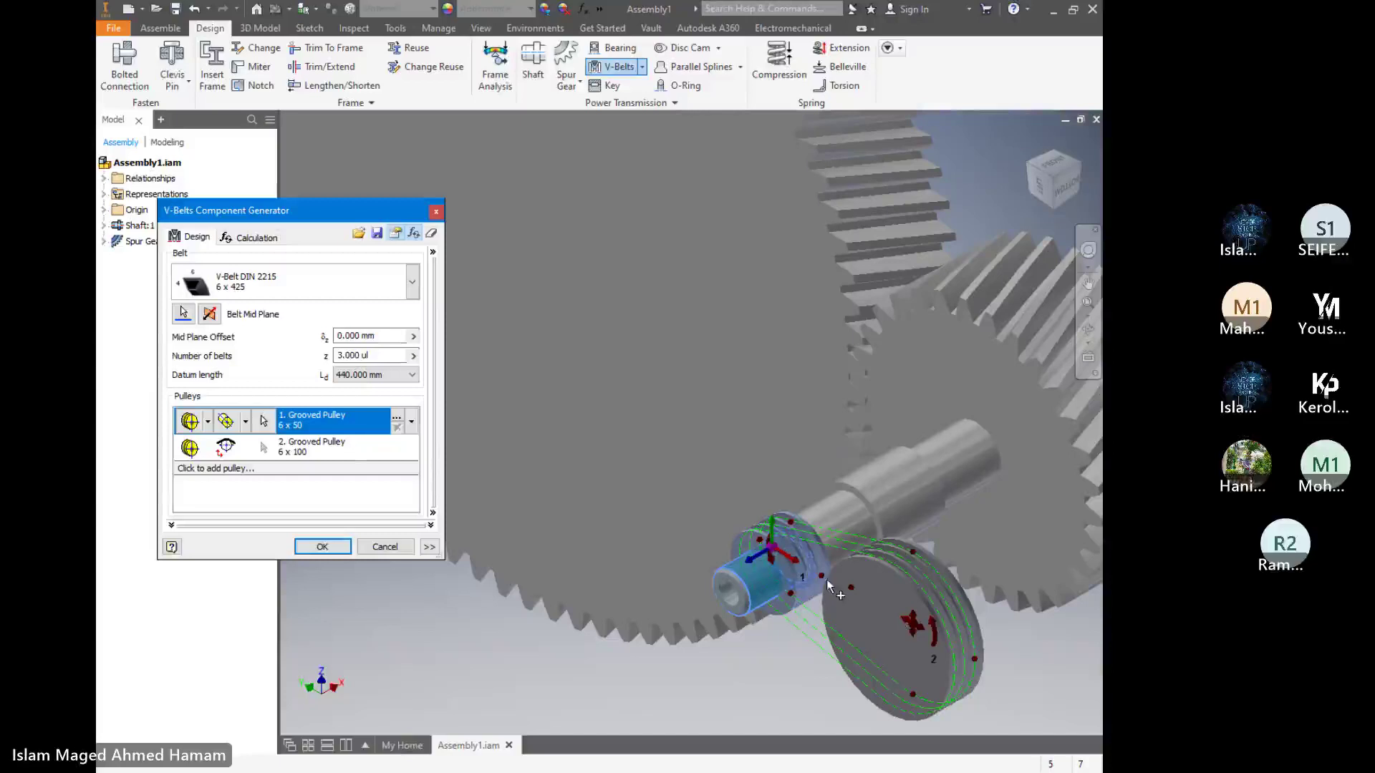
# Select Strength Check as the calculation type for the V-belt drive
pyautogui.click(250, 237)
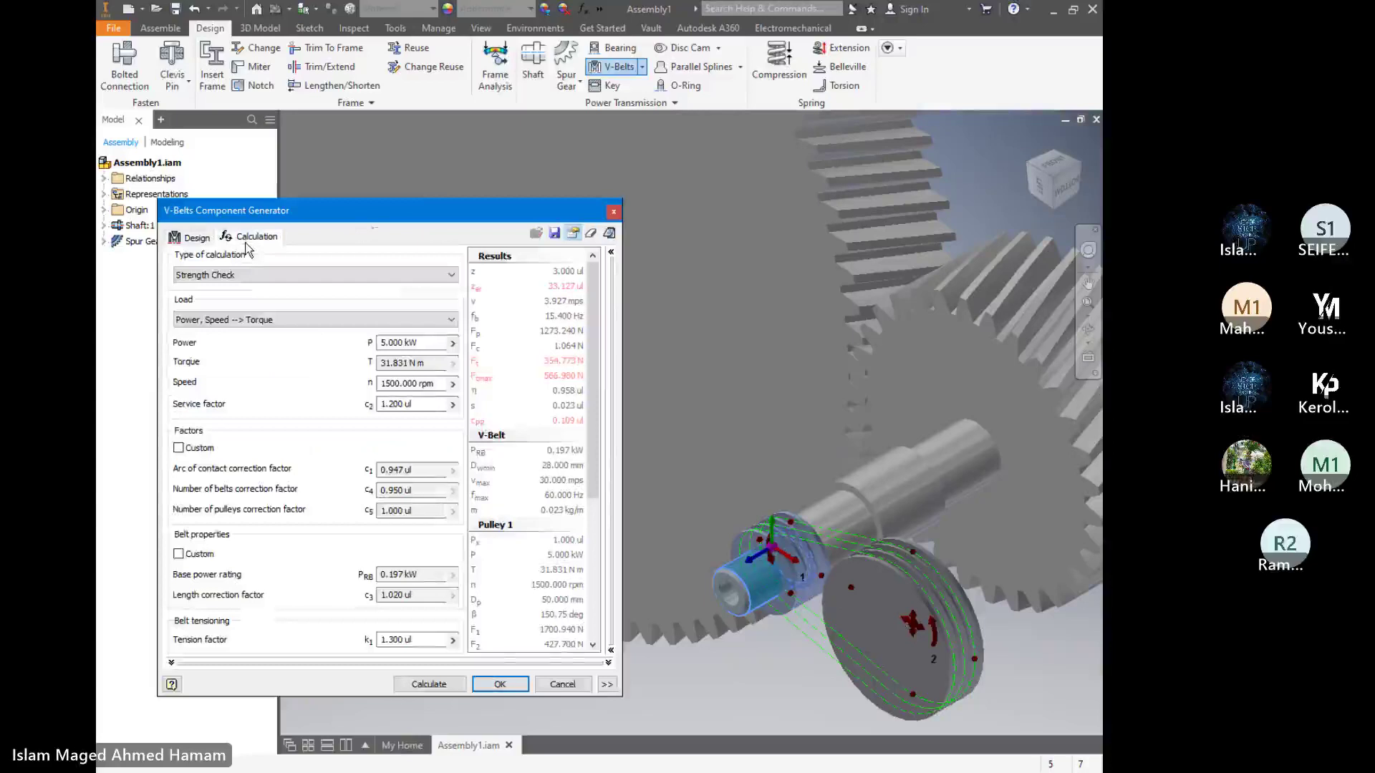
pyautogui.click(247, 275)
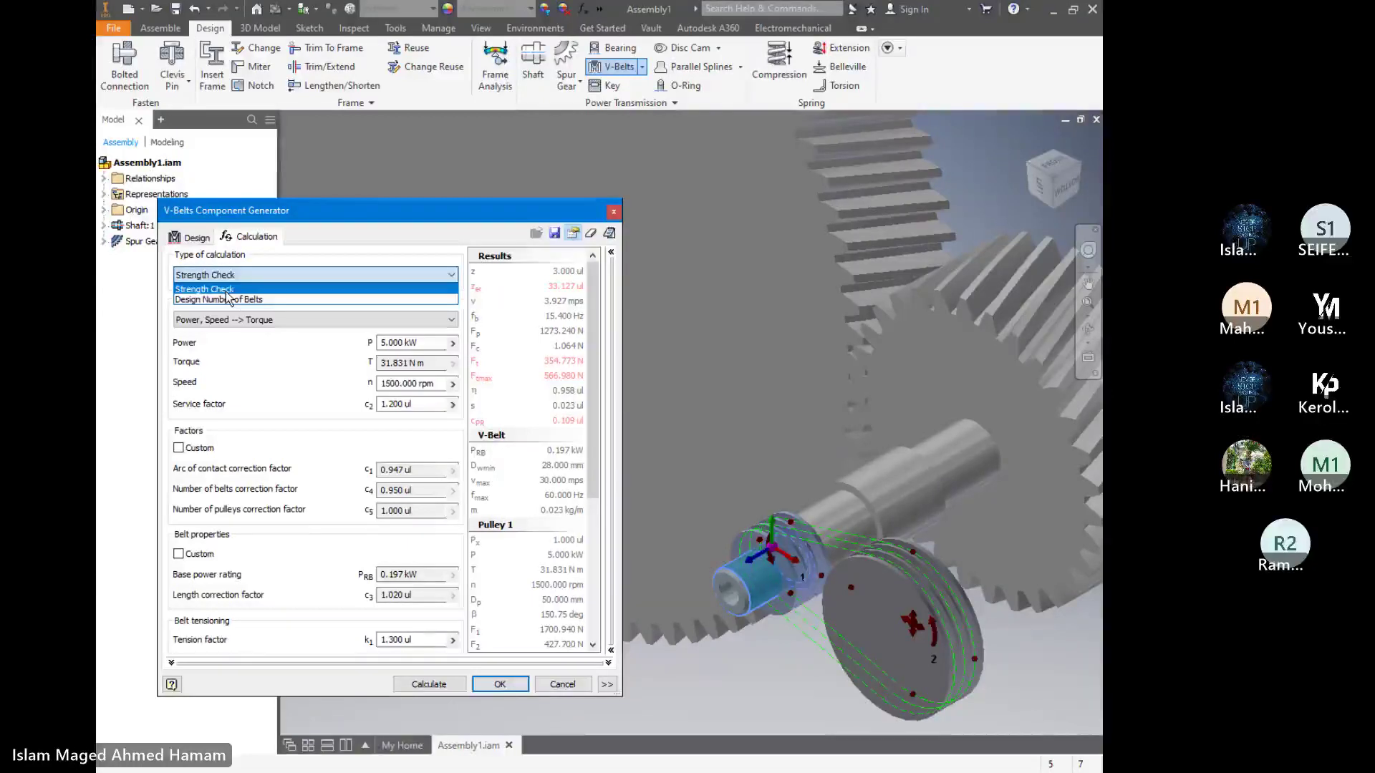
pyautogui.click(226, 292)
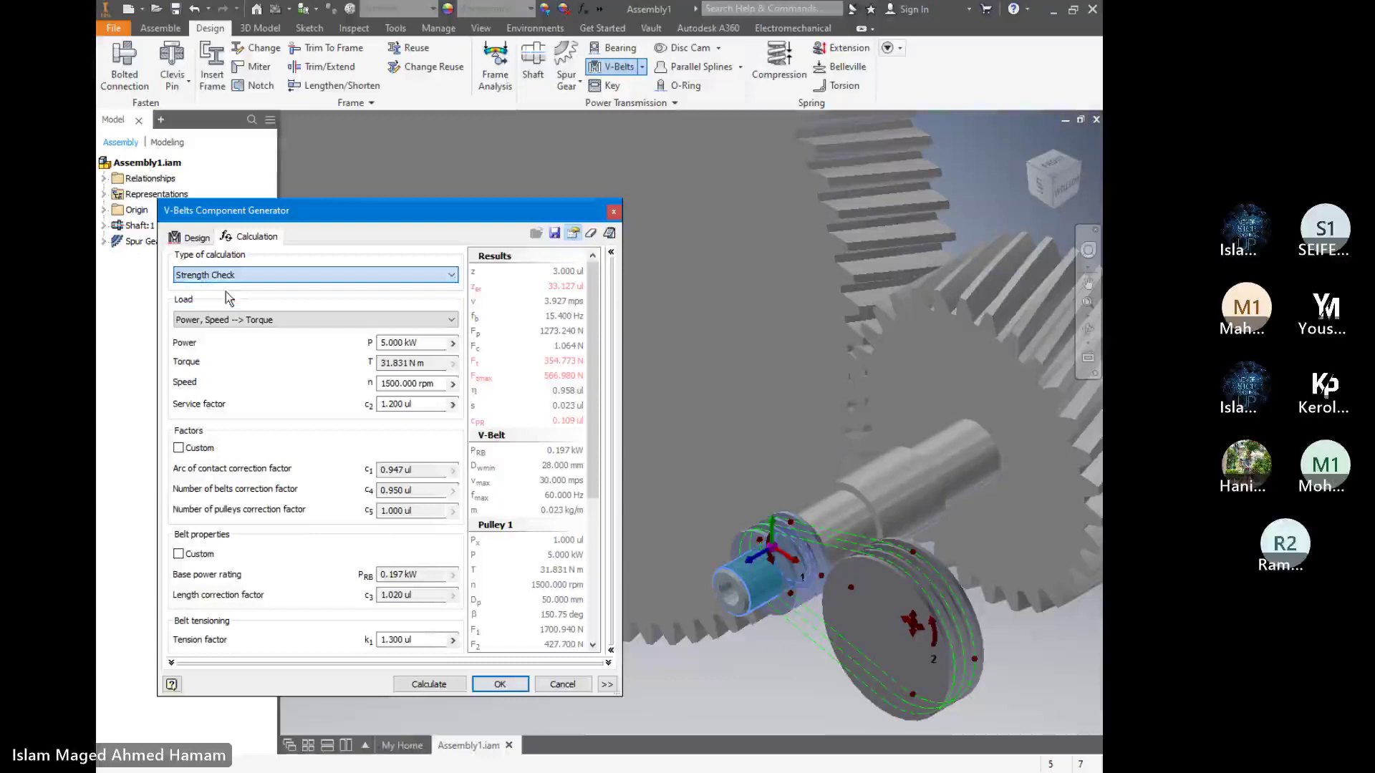
pyautogui.click(192, 238)
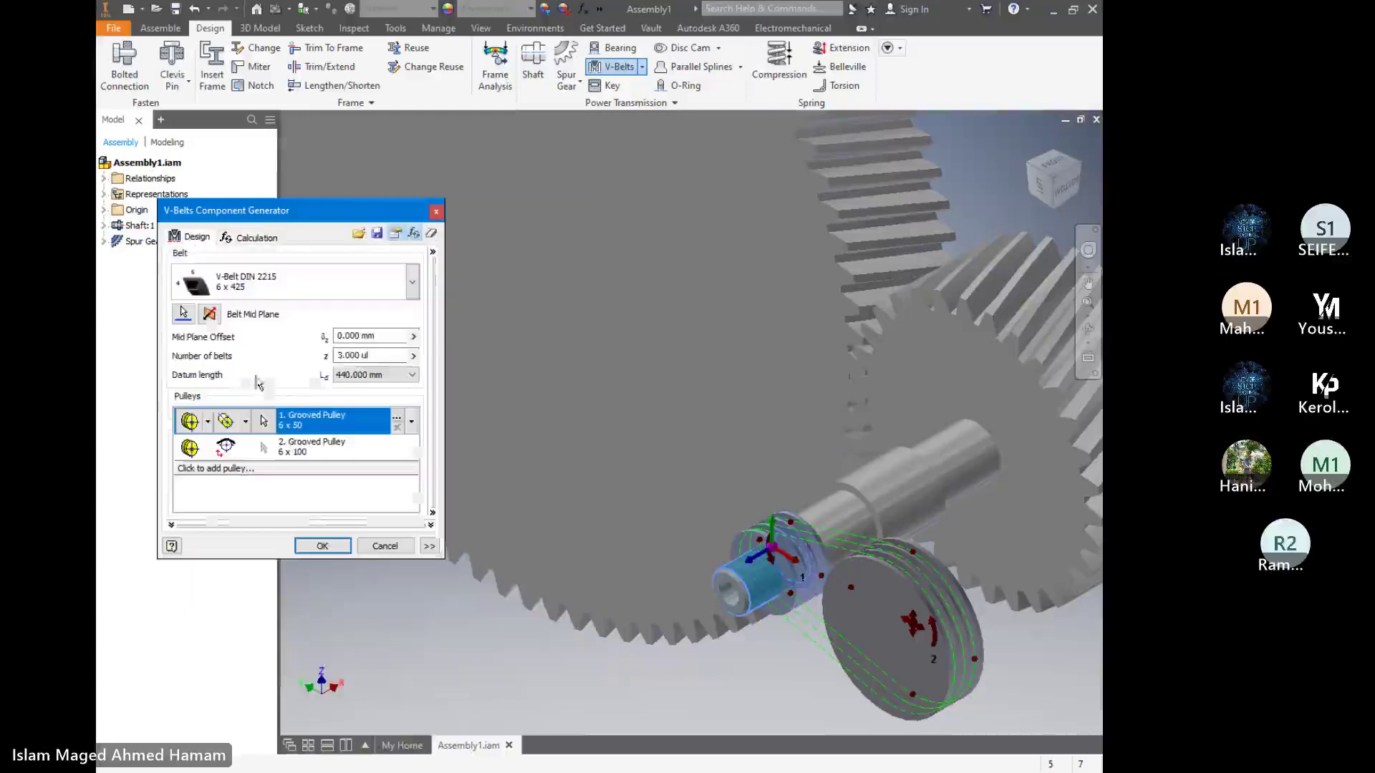
pyautogui.click(252, 241)
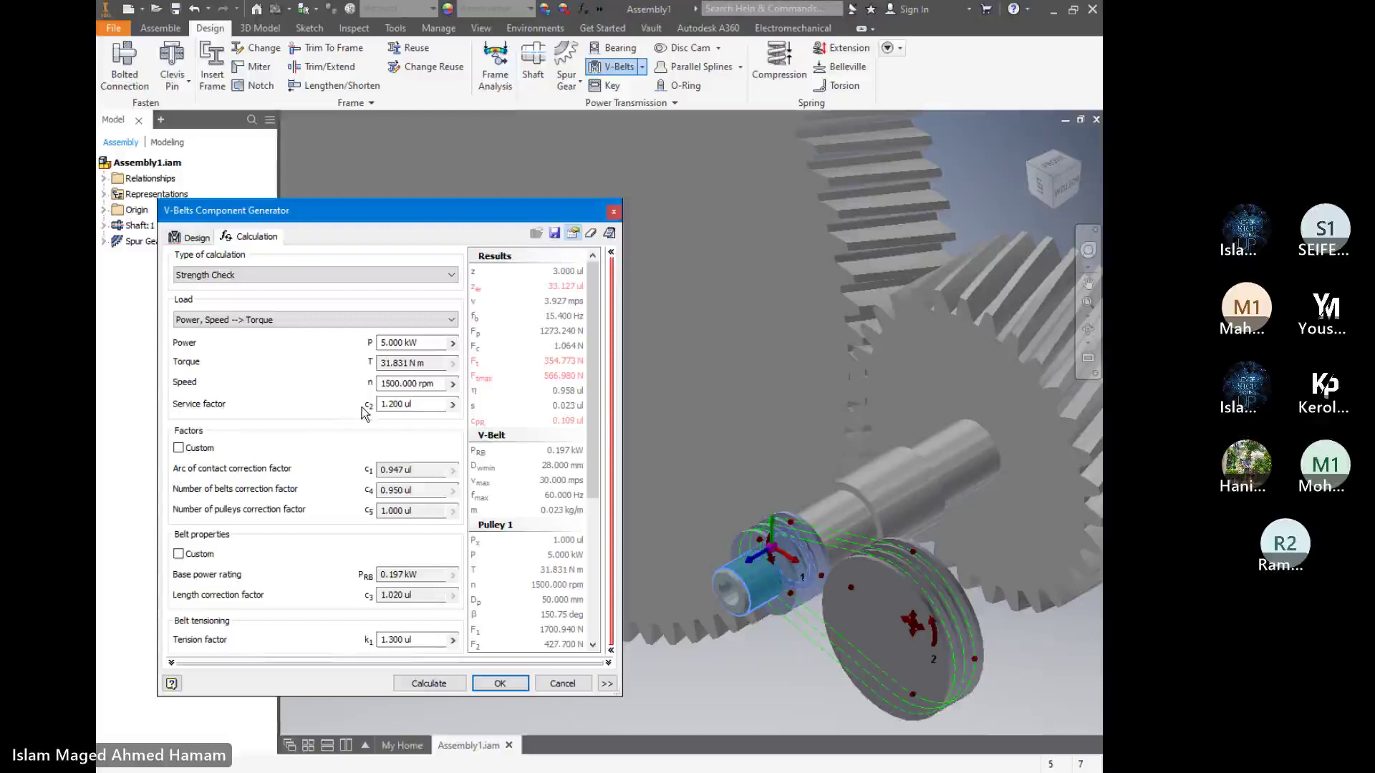
# Set the service factor to 1.25 and calculate the V-belt strength check
pyautogui.click(395, 404)
pyautogui.write('5')
pyautogui.click(178, 448)
pyautogui.click(179, 449)
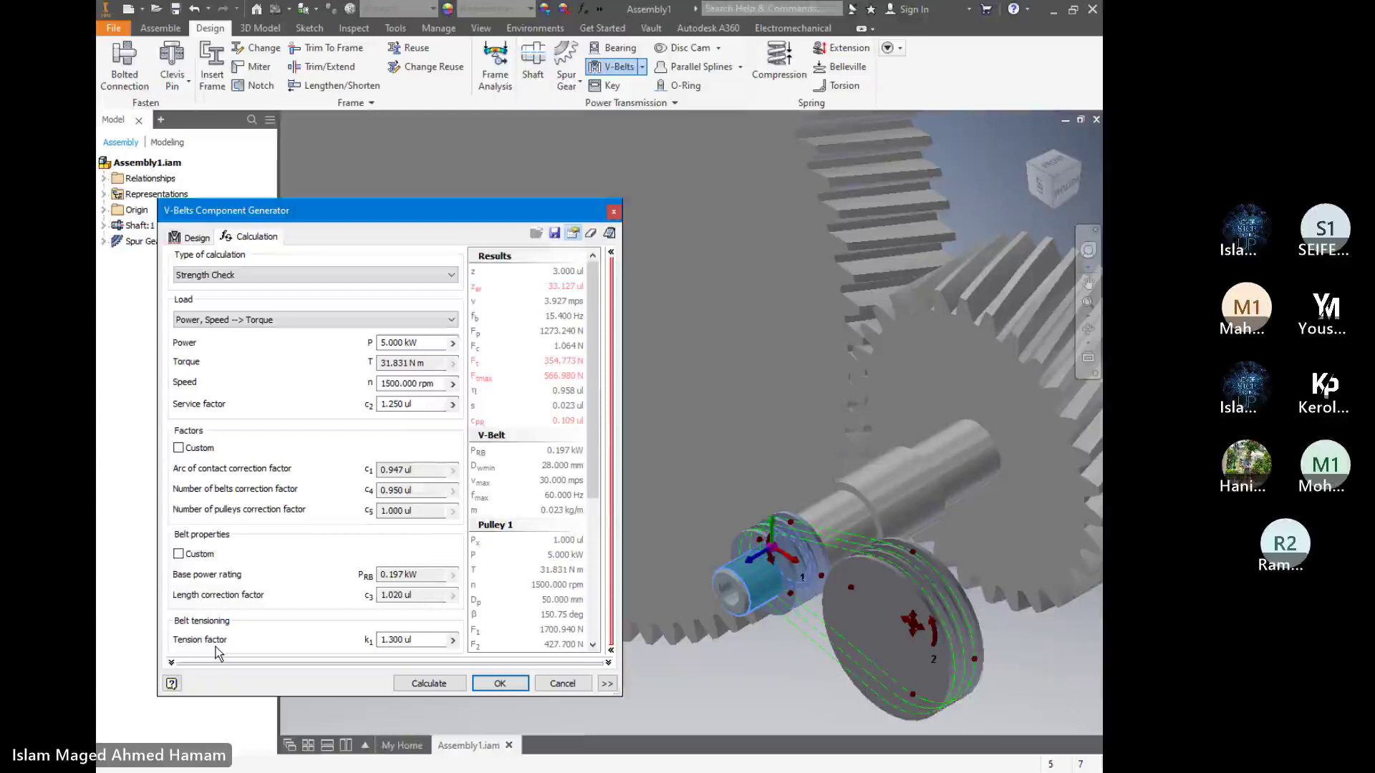
pyautogui.click(431, 684)
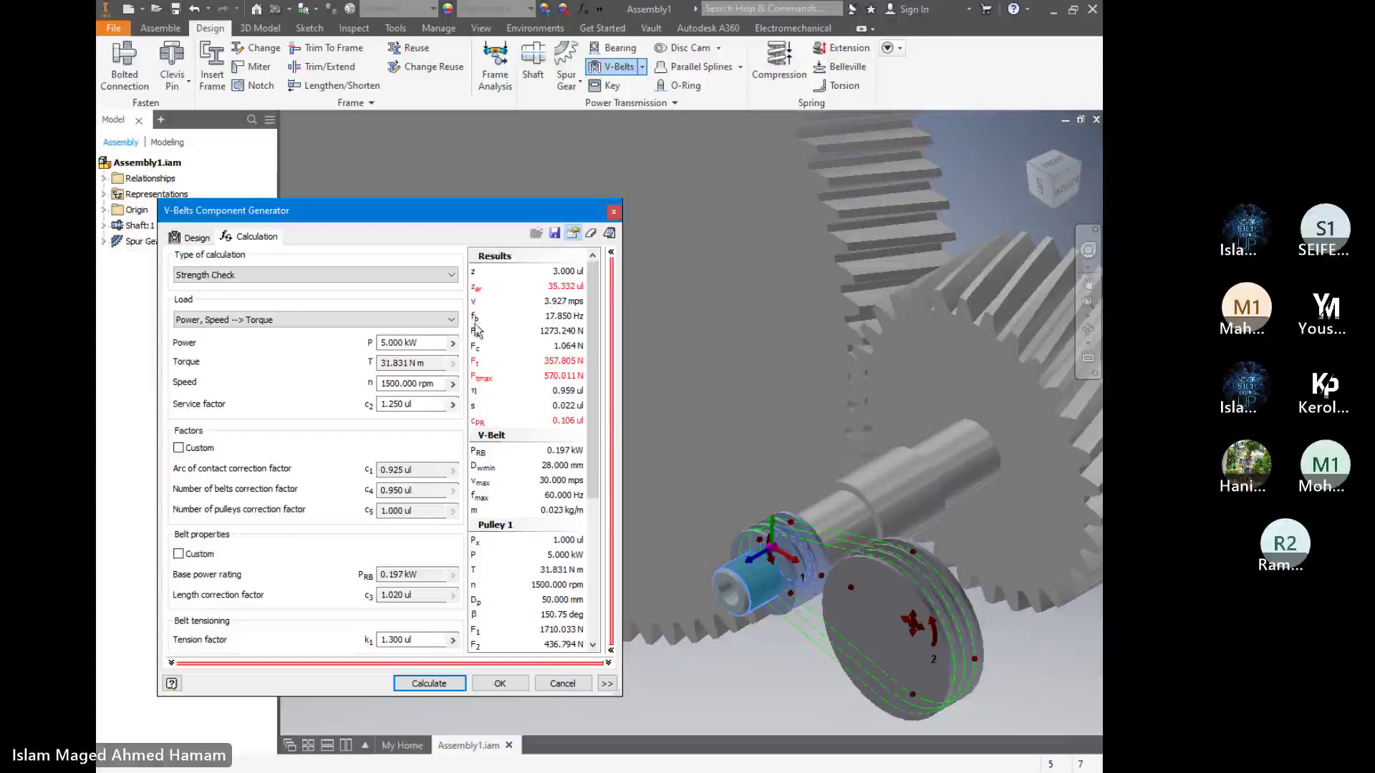
# Set the belt's datum length to 865 mm and recalculate the strength check
pyautogui.click(189, 237)
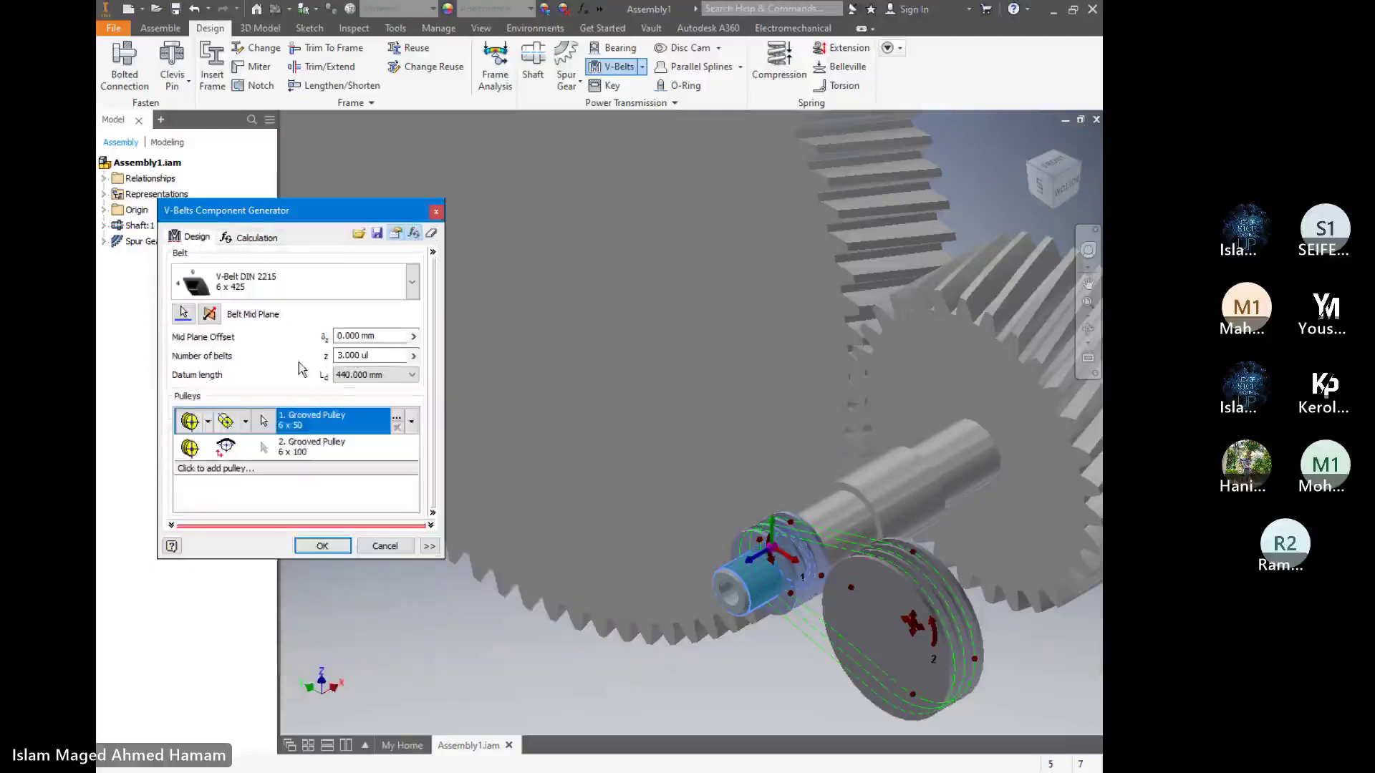
pyautogui.click(413, 377)
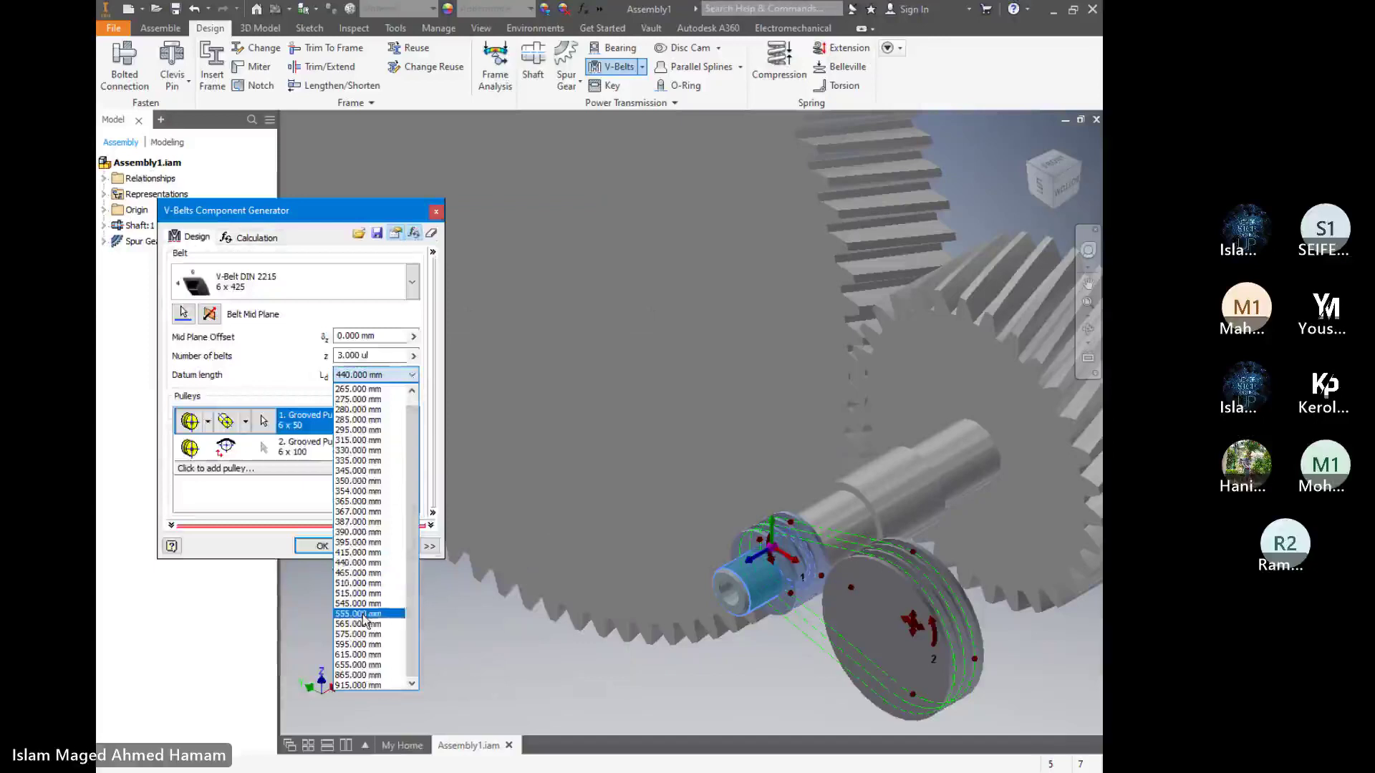
pyautogui.click(361, 676)
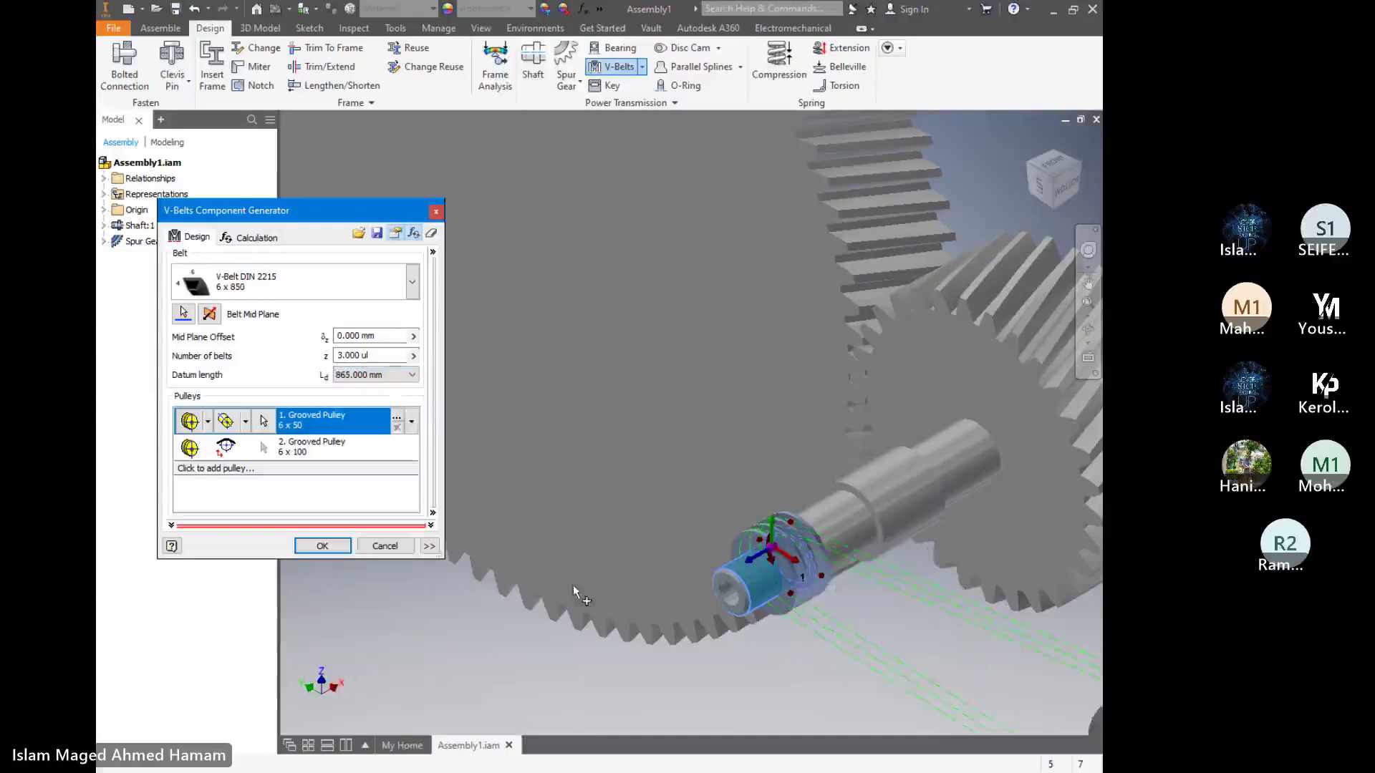
pyautogui.scroll(-5, 573, 586)
pyautogui.scroll(4, 662, 599)
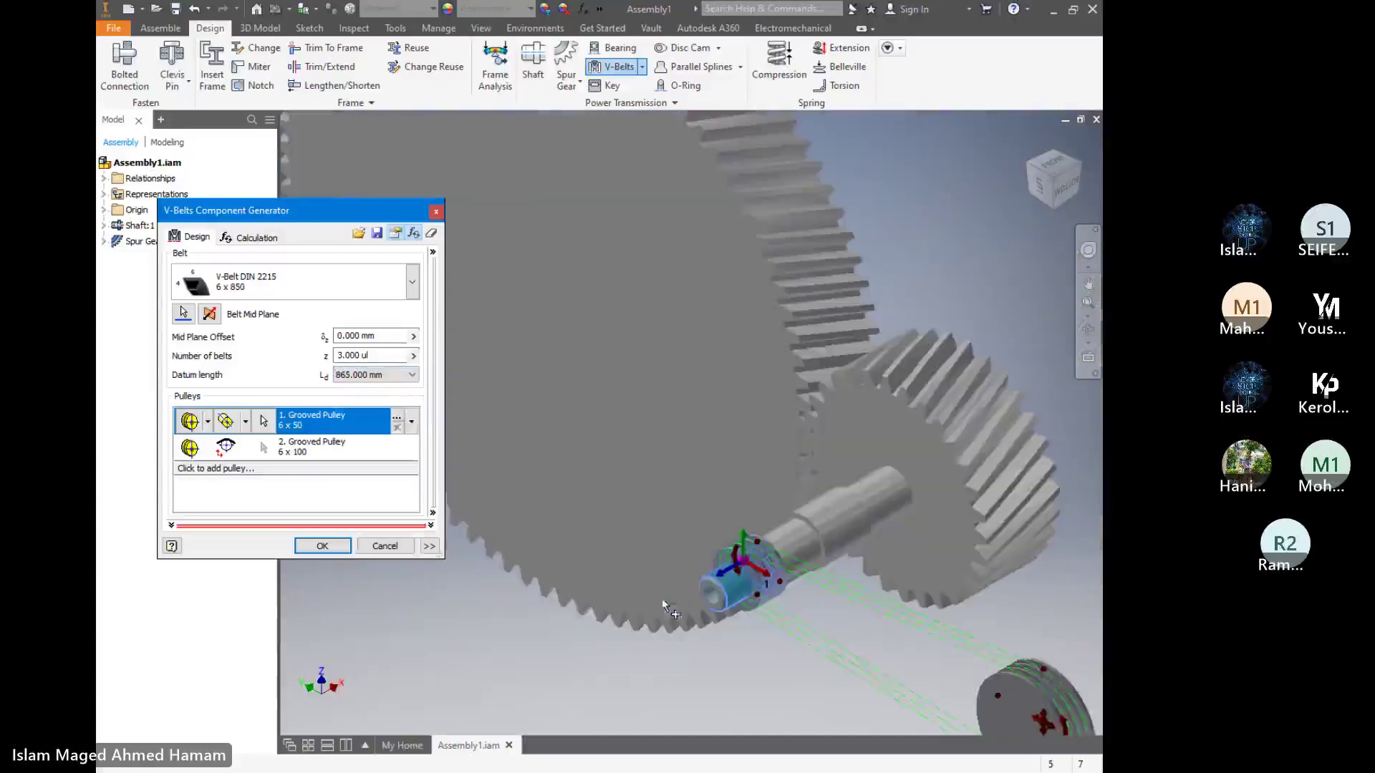
pyautogui.click(248, 238)
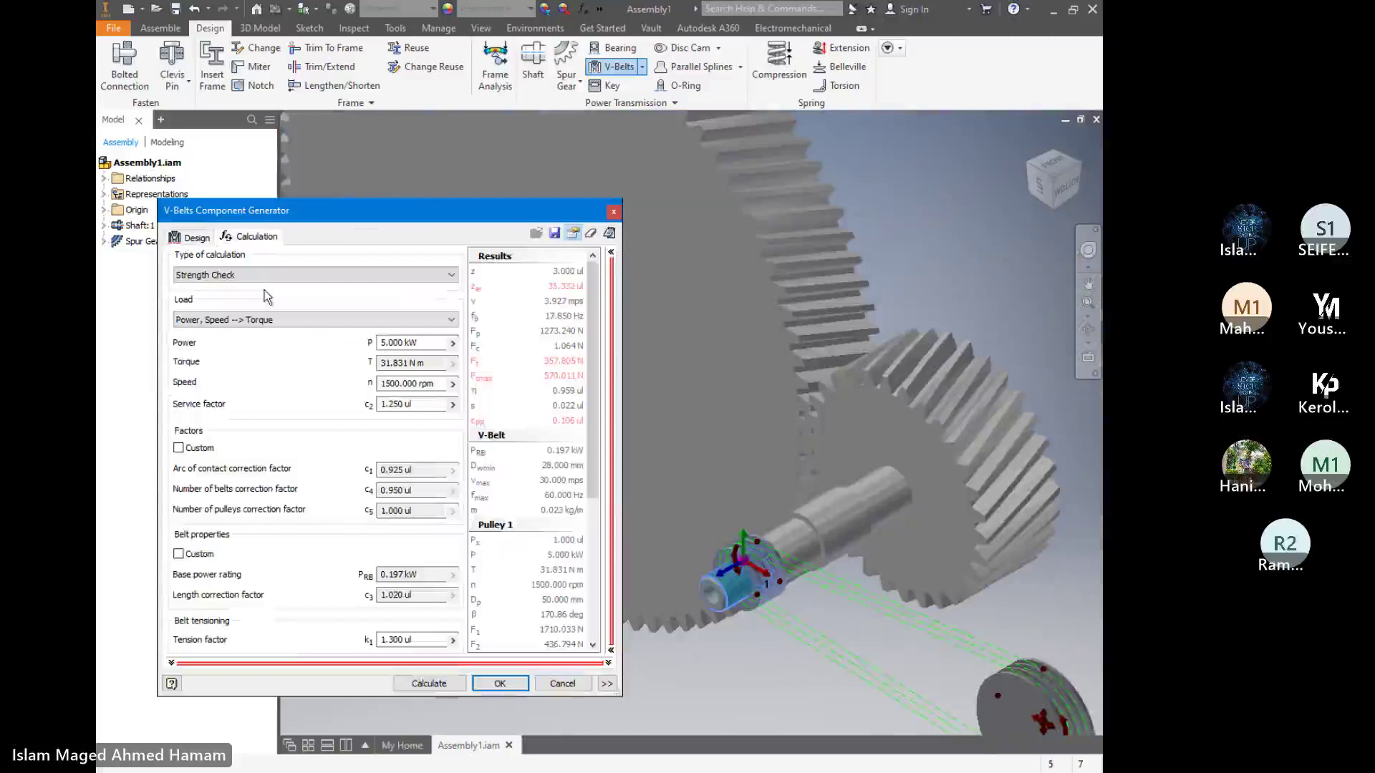
pyautogui.click(461, 689)
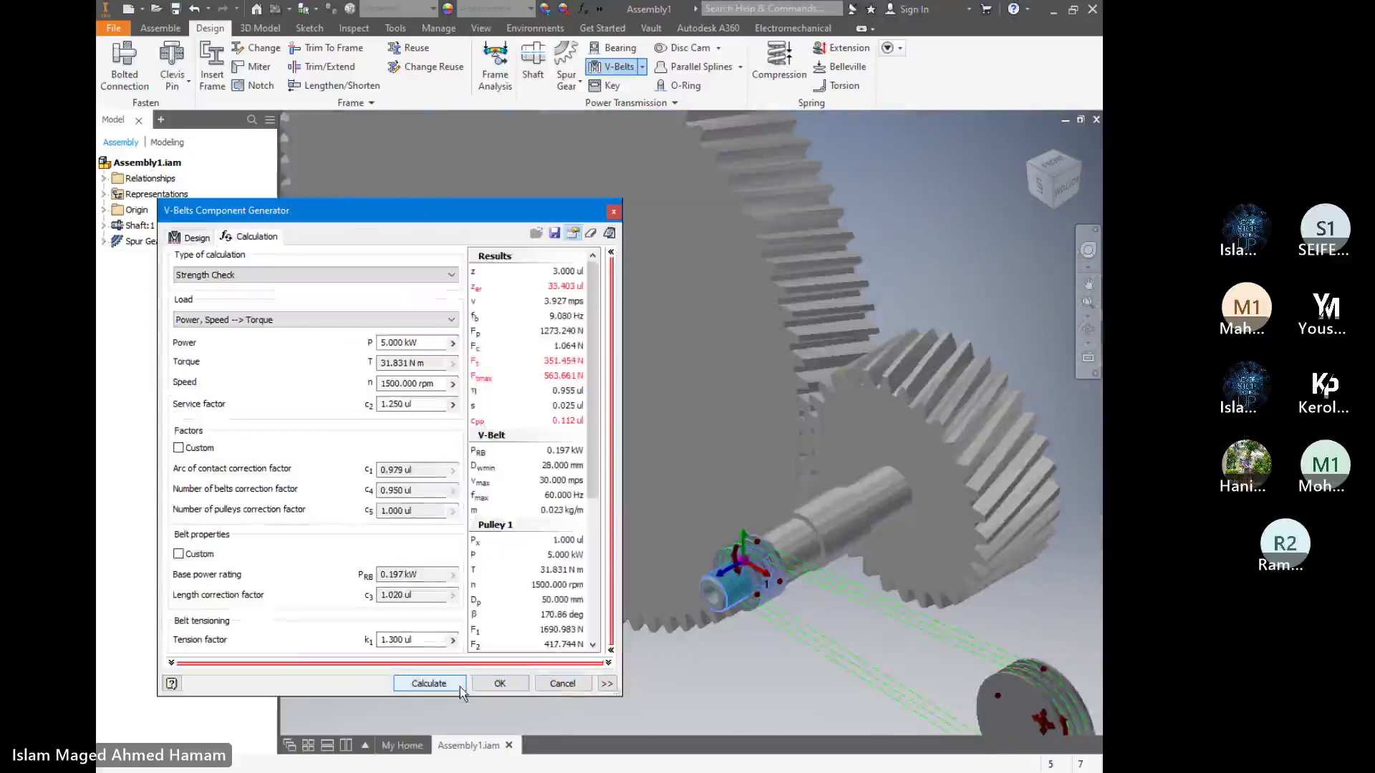
pyautogui.moveTo(549, 298)
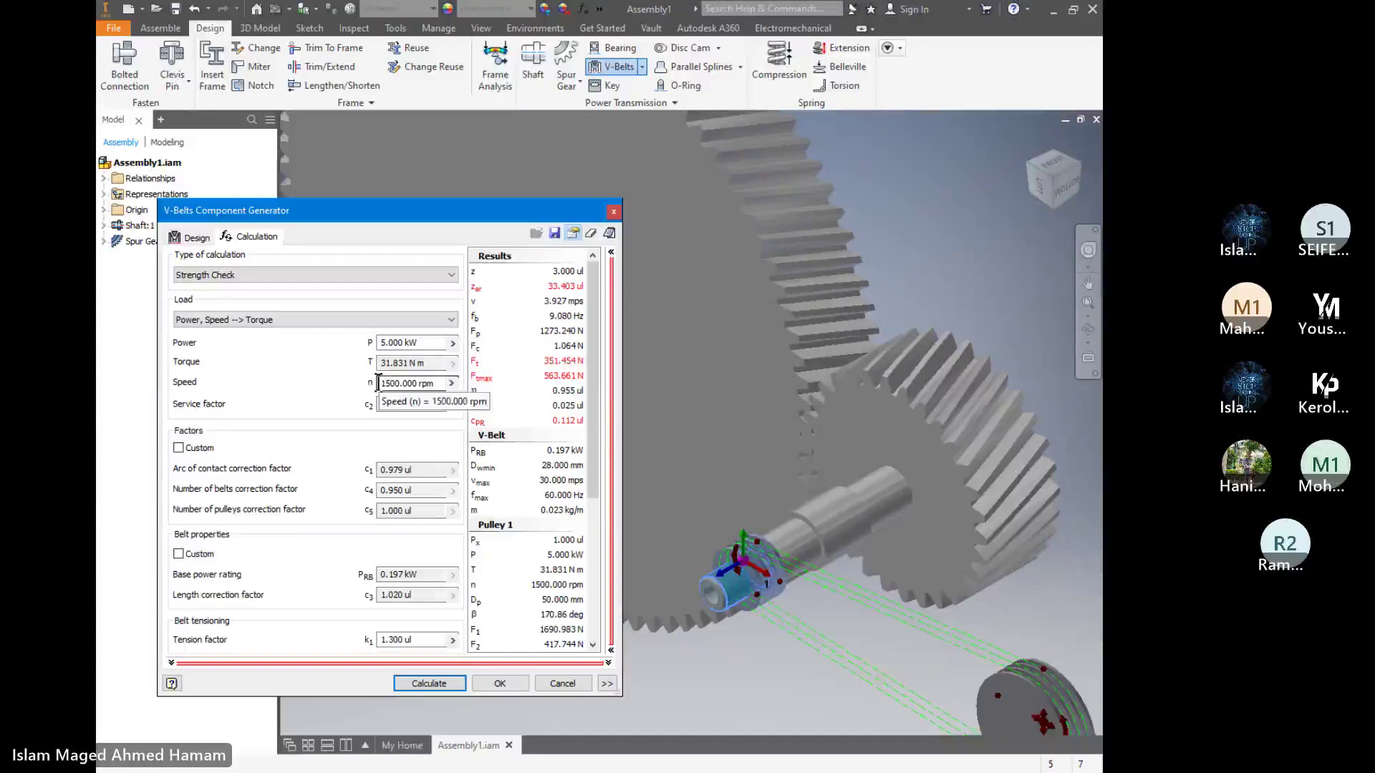
# Change the belt type to the classical wrapped V-belt 22/C DIN 2215 and inspect the larger pulleys in the preview
pyautogui.click(197, 239)
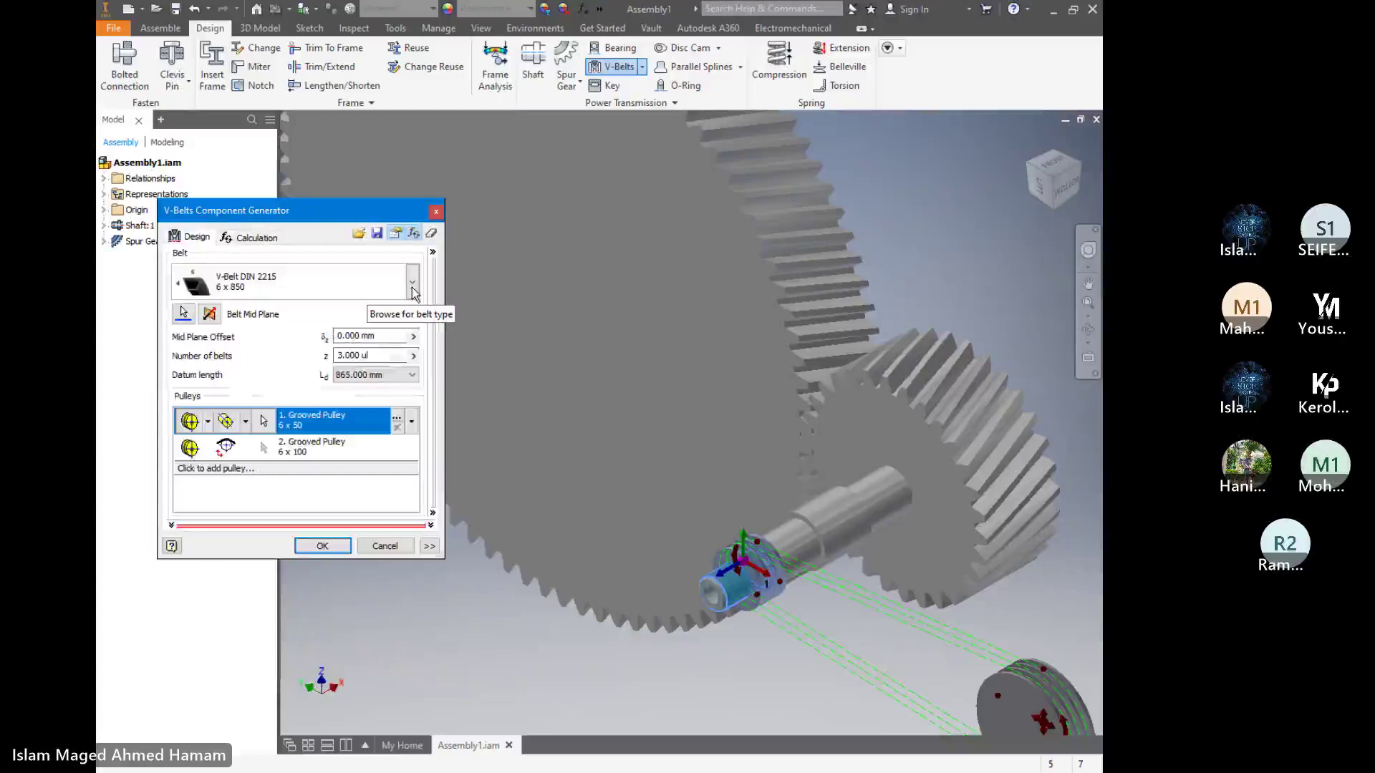
pyautogui.click(209, 424)
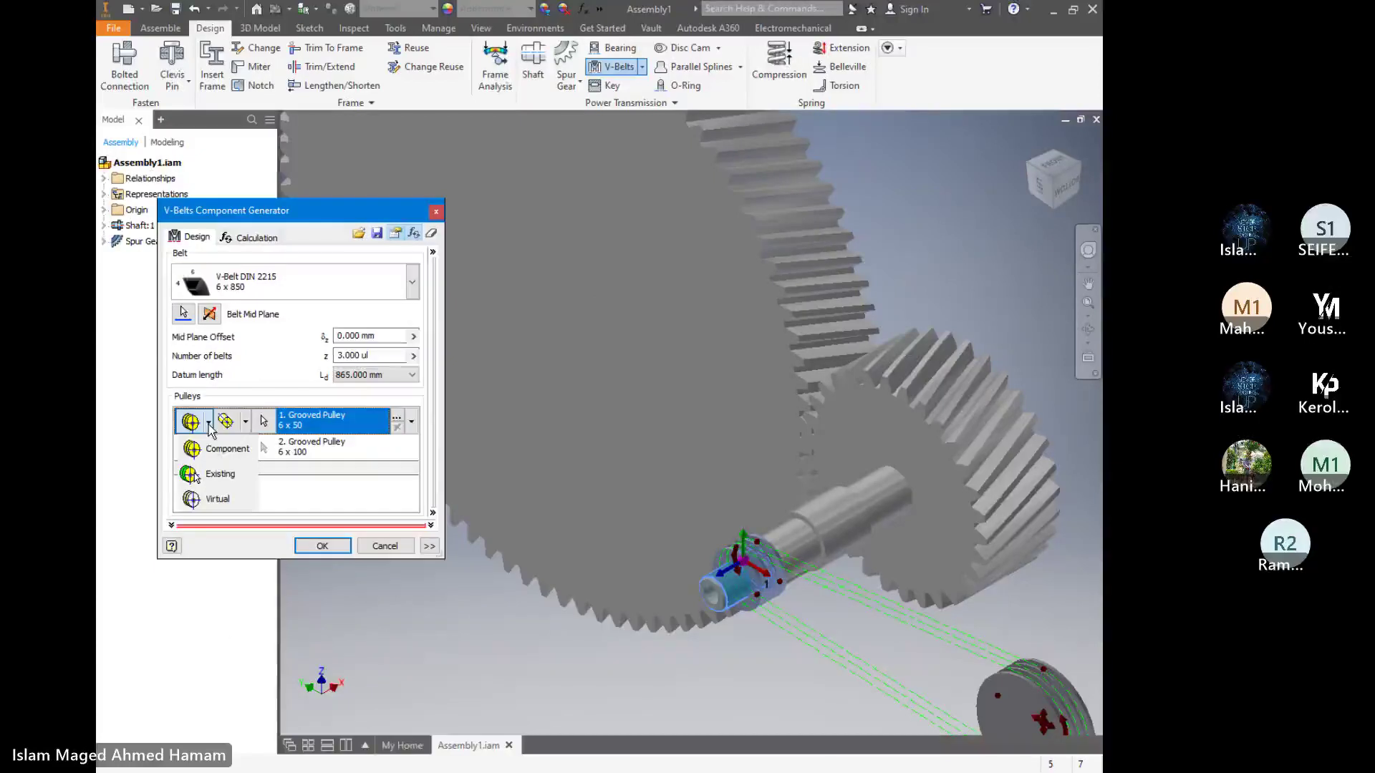
pyautogui.click(251, 358)
pyautogui.click(362, 278)
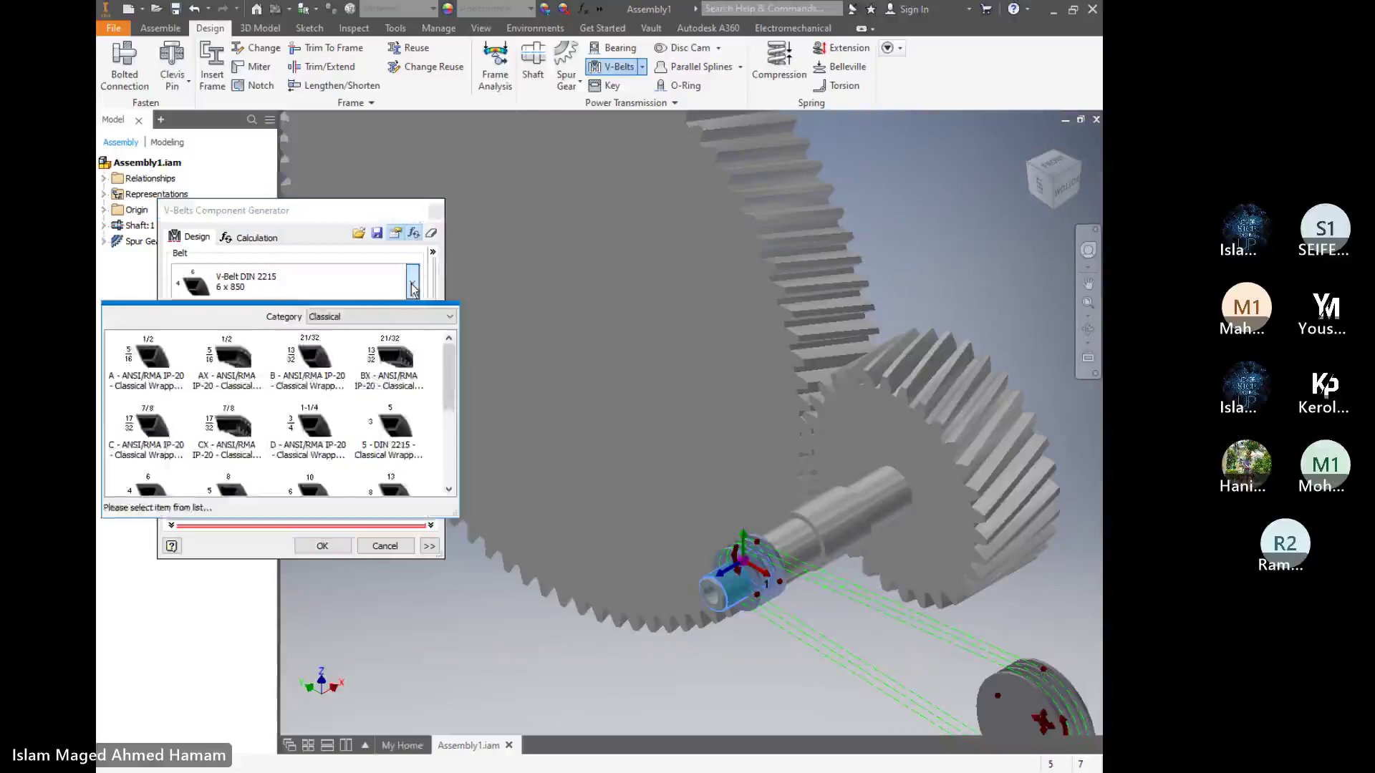
pyautogui.scroll(-1, 287, 378)
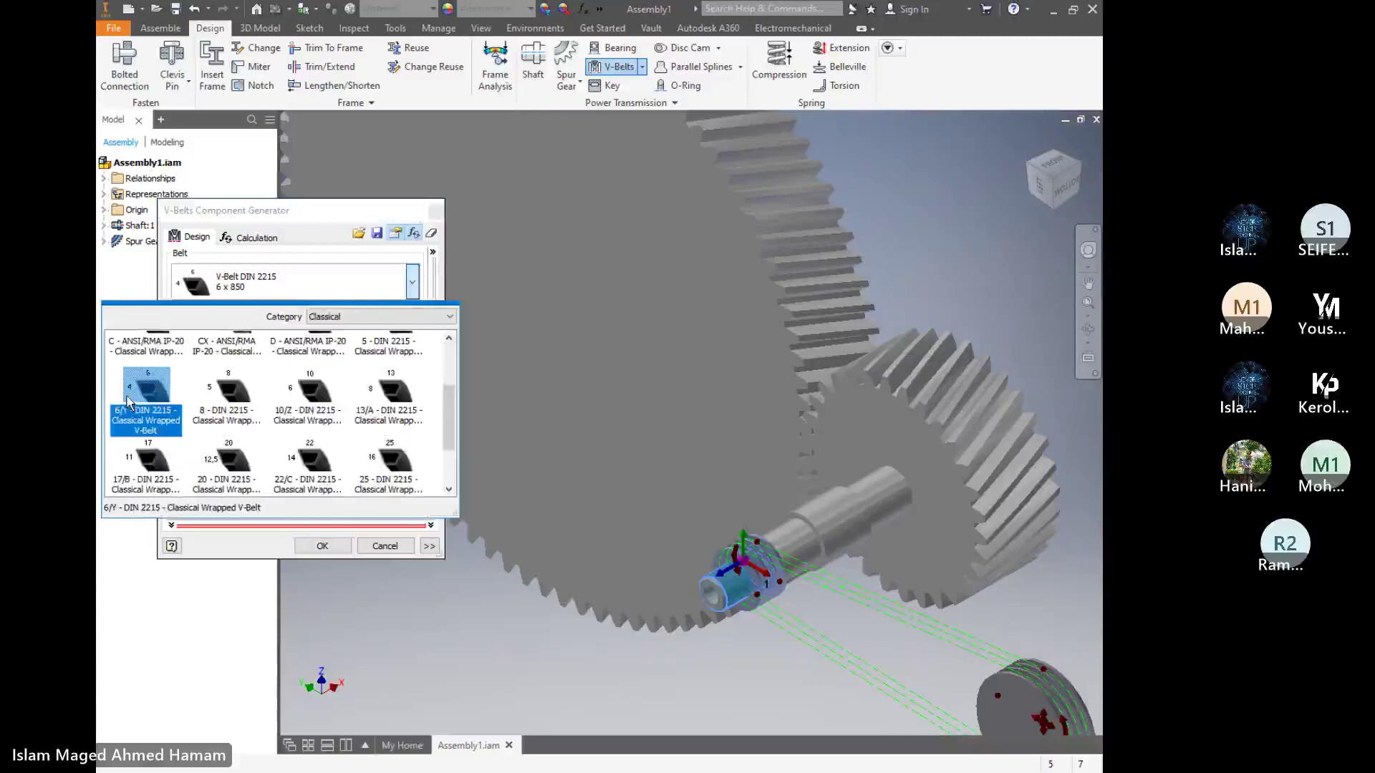
pyautogui.click(312, 463)
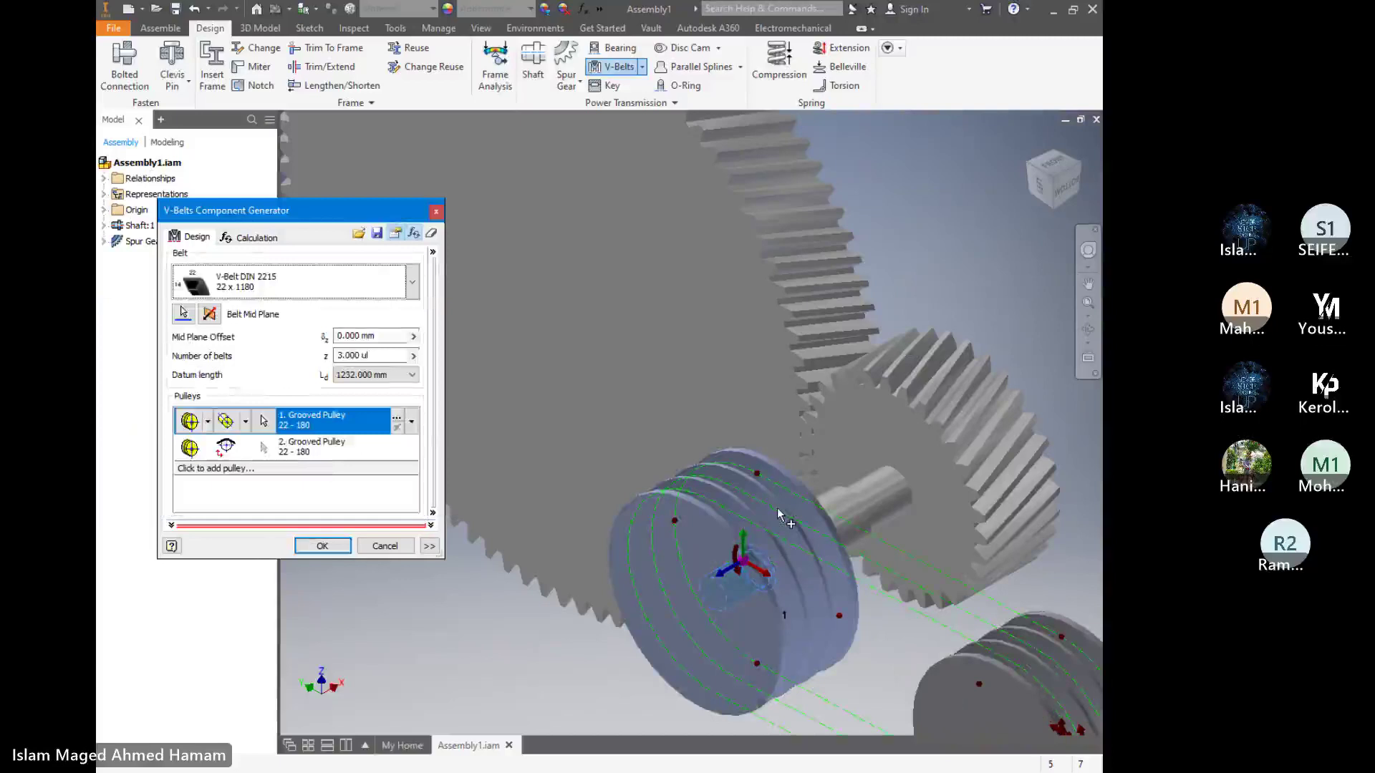
pyautogui.scroll(-2, 778, 514)
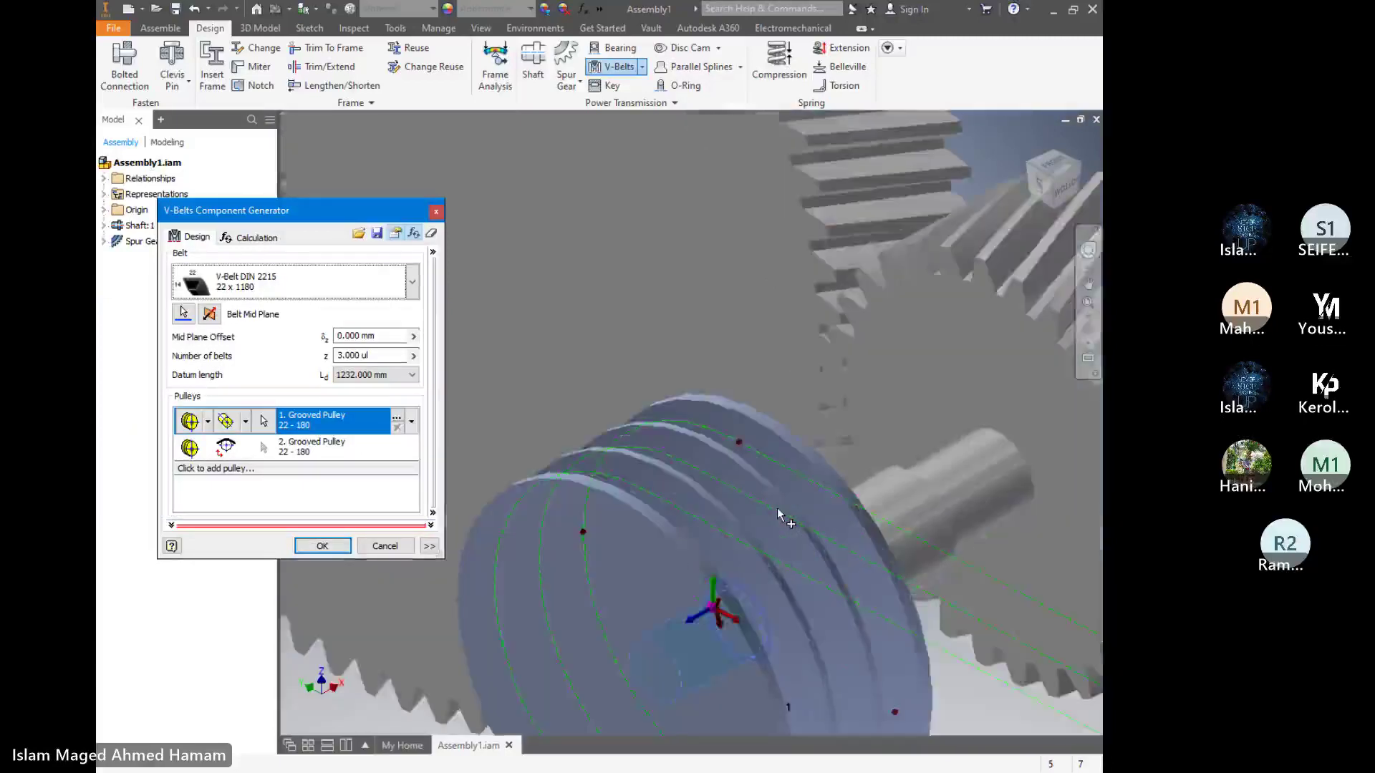
pyautogui.scroll(5, 778, 514)
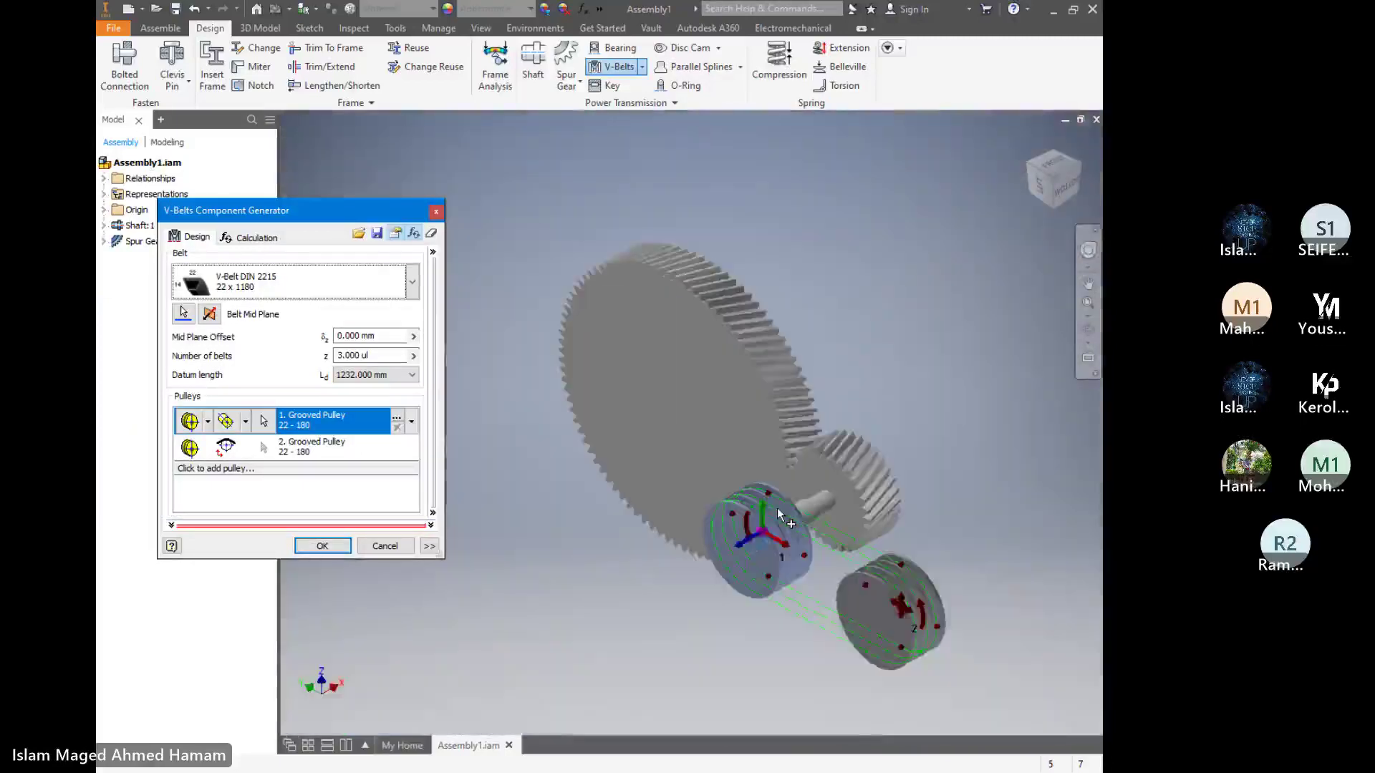
pyautogui.scroll(-3, 776, 509)
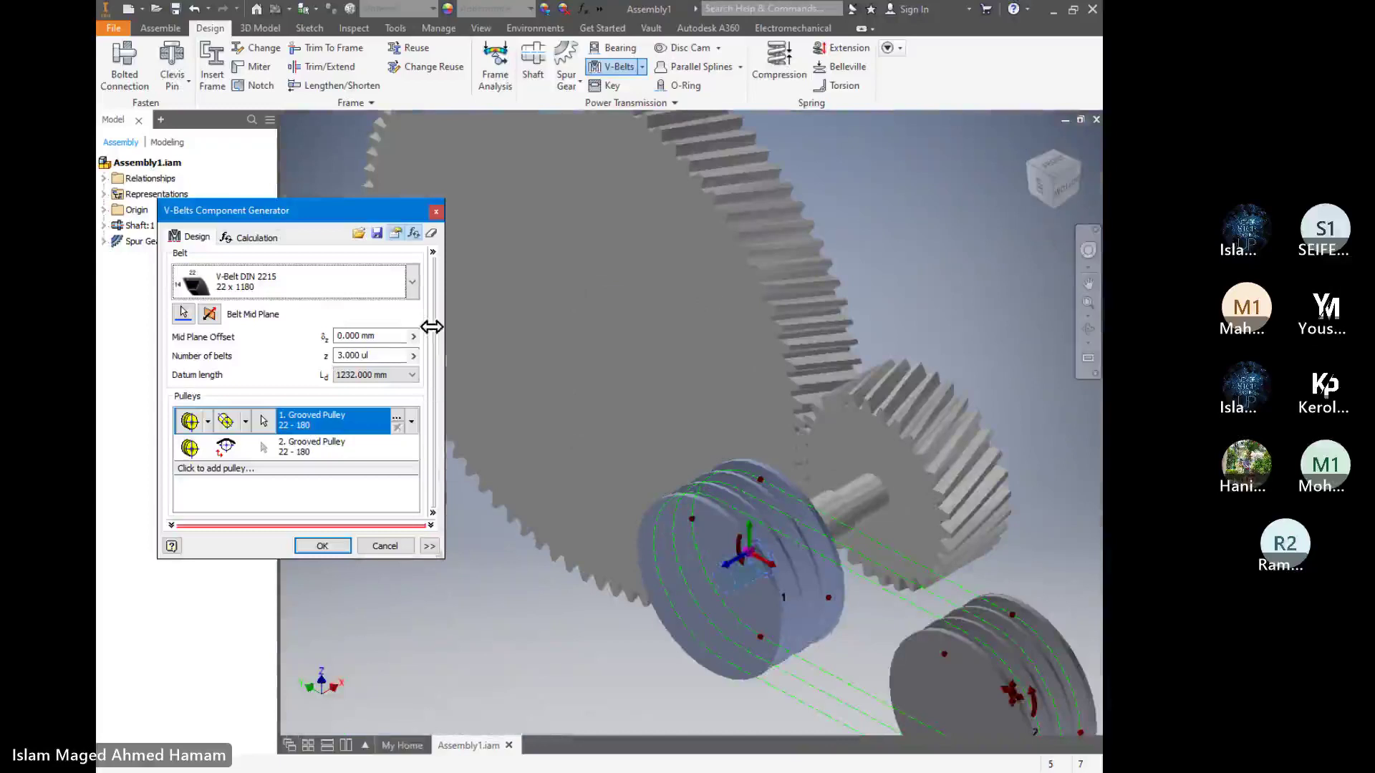
pyautogui.click(250, 238)
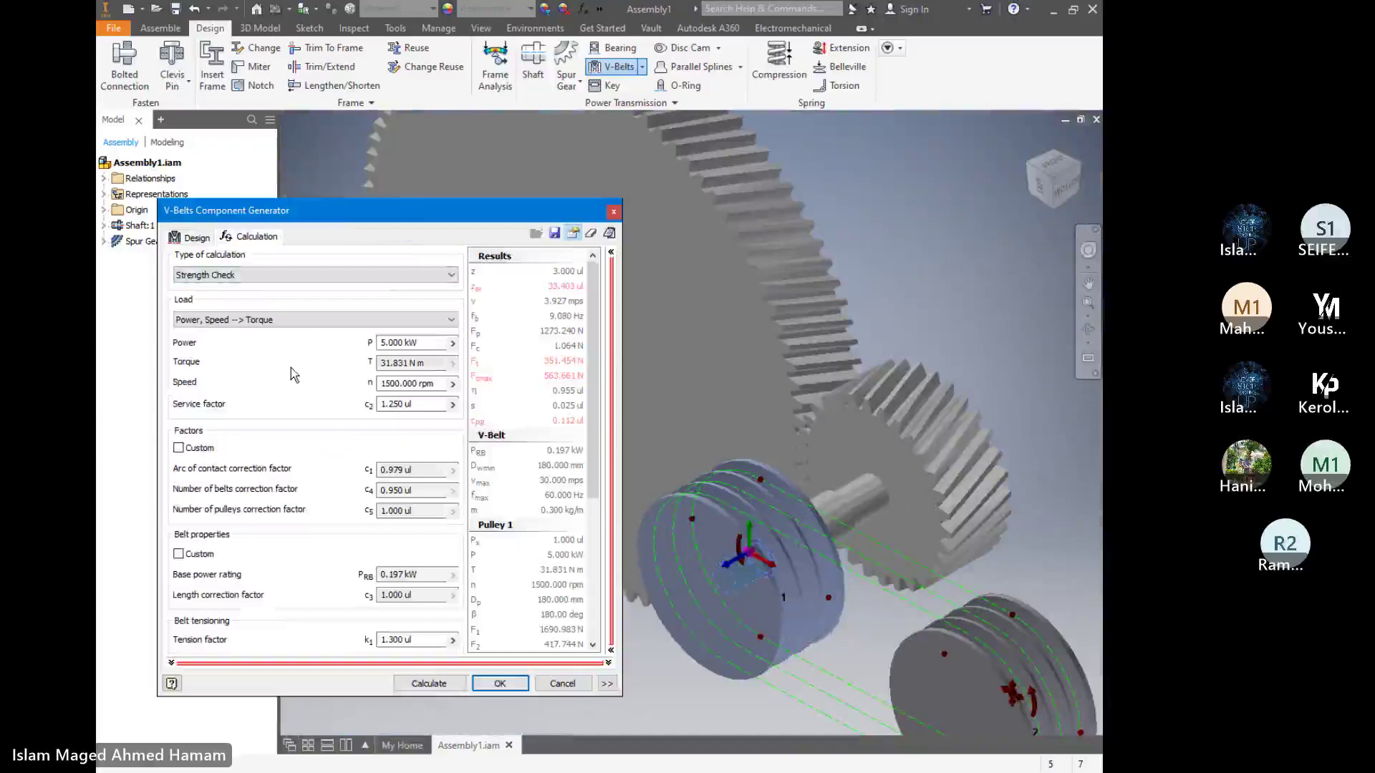
pyautogui.click(188, 237)
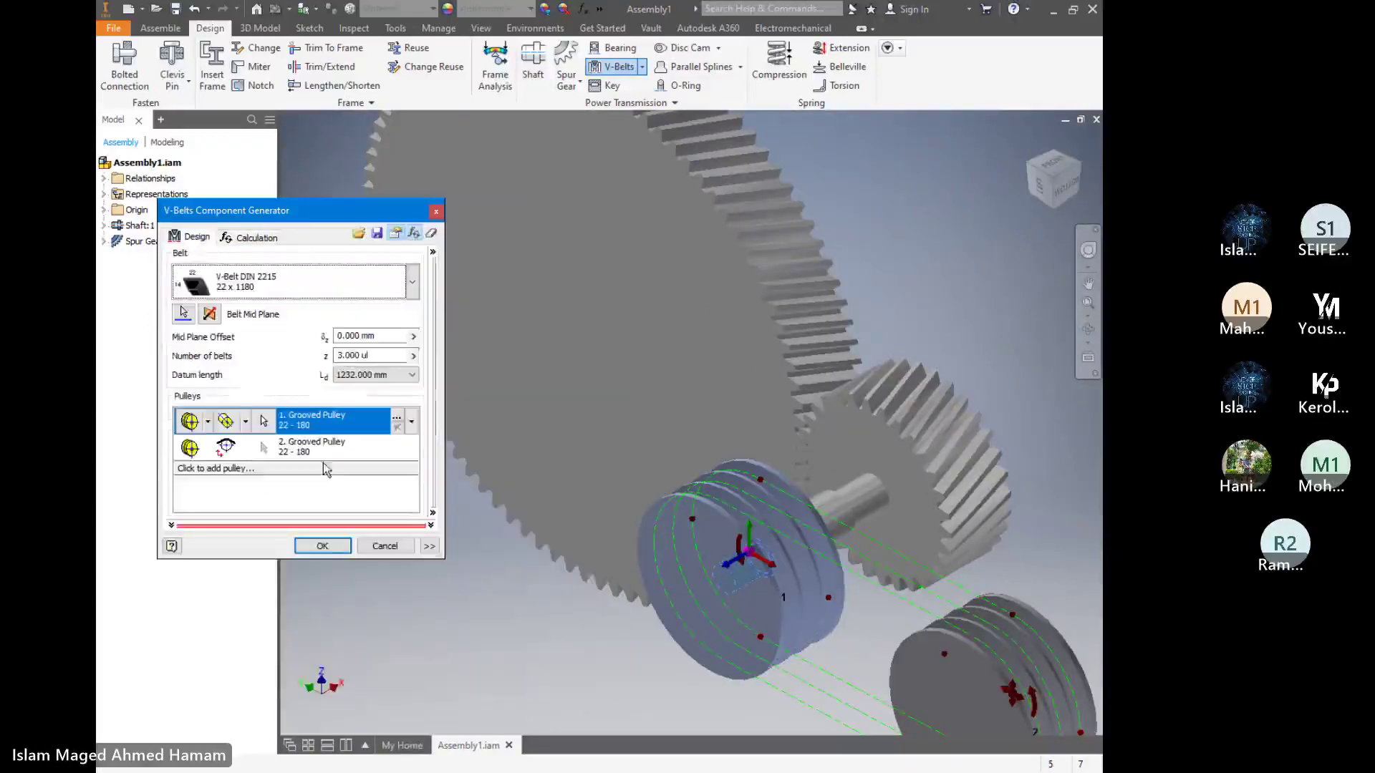
# Set the second grooved pulley's diameter to the standard value of 355 mm
pyautogui.doubleClick(306, 451)
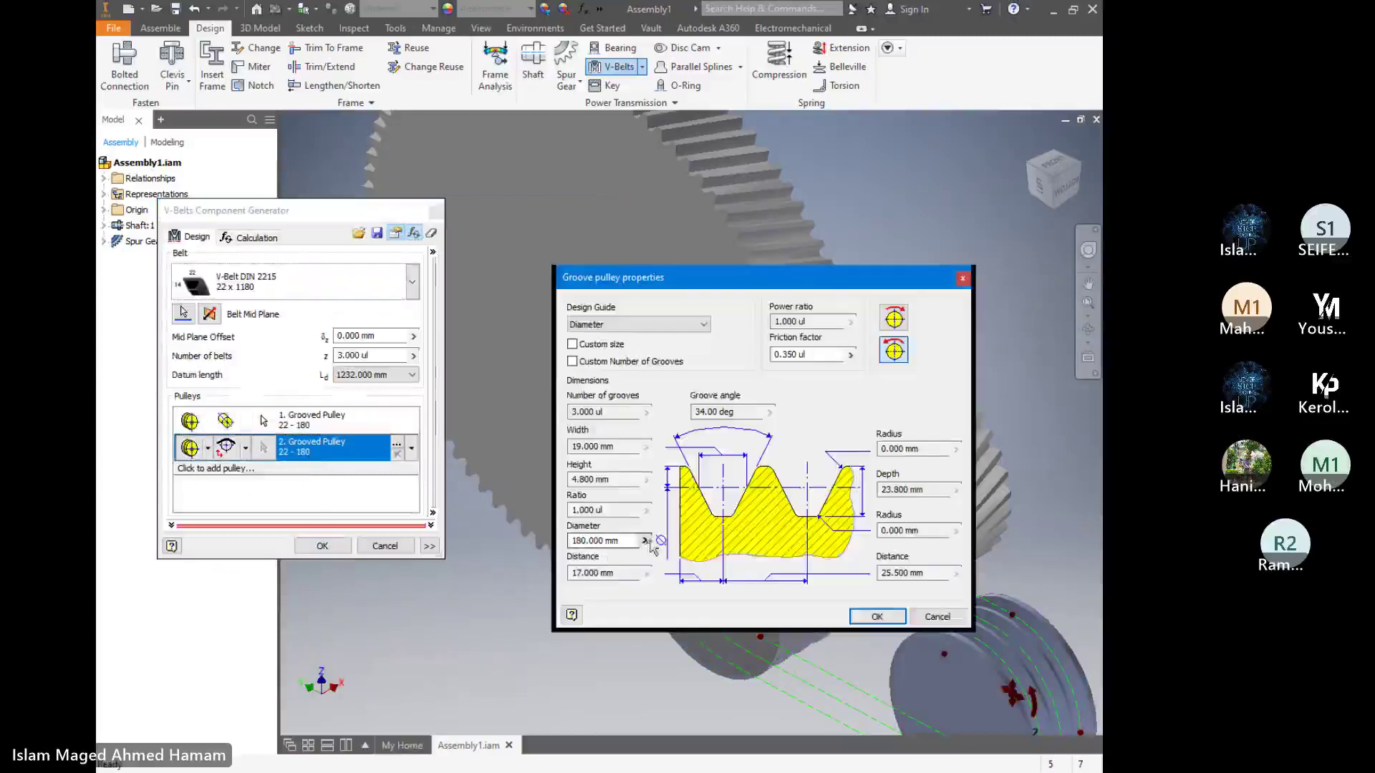
pyautogui.click(646, 541)
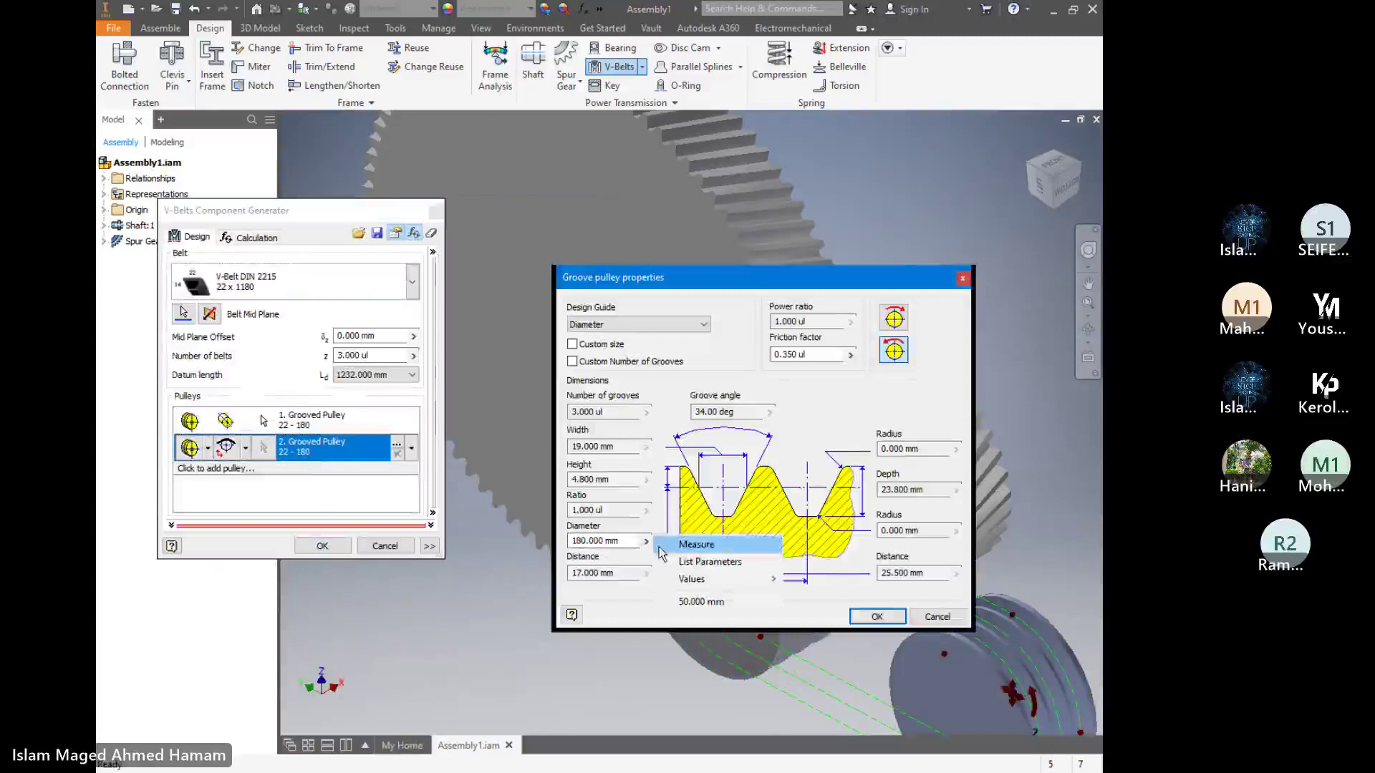
pyautogui.moveTo(702, 579)
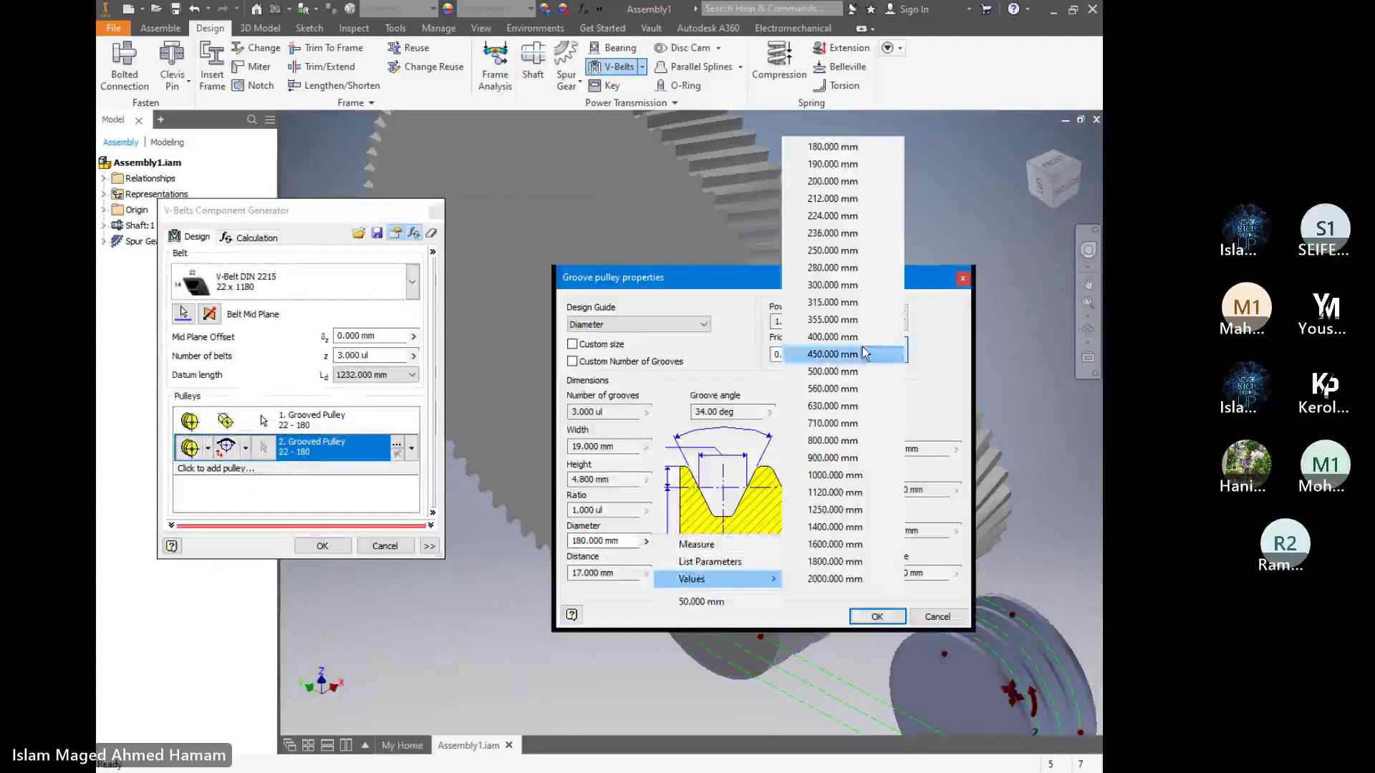
pyautogui.click(834, 320)
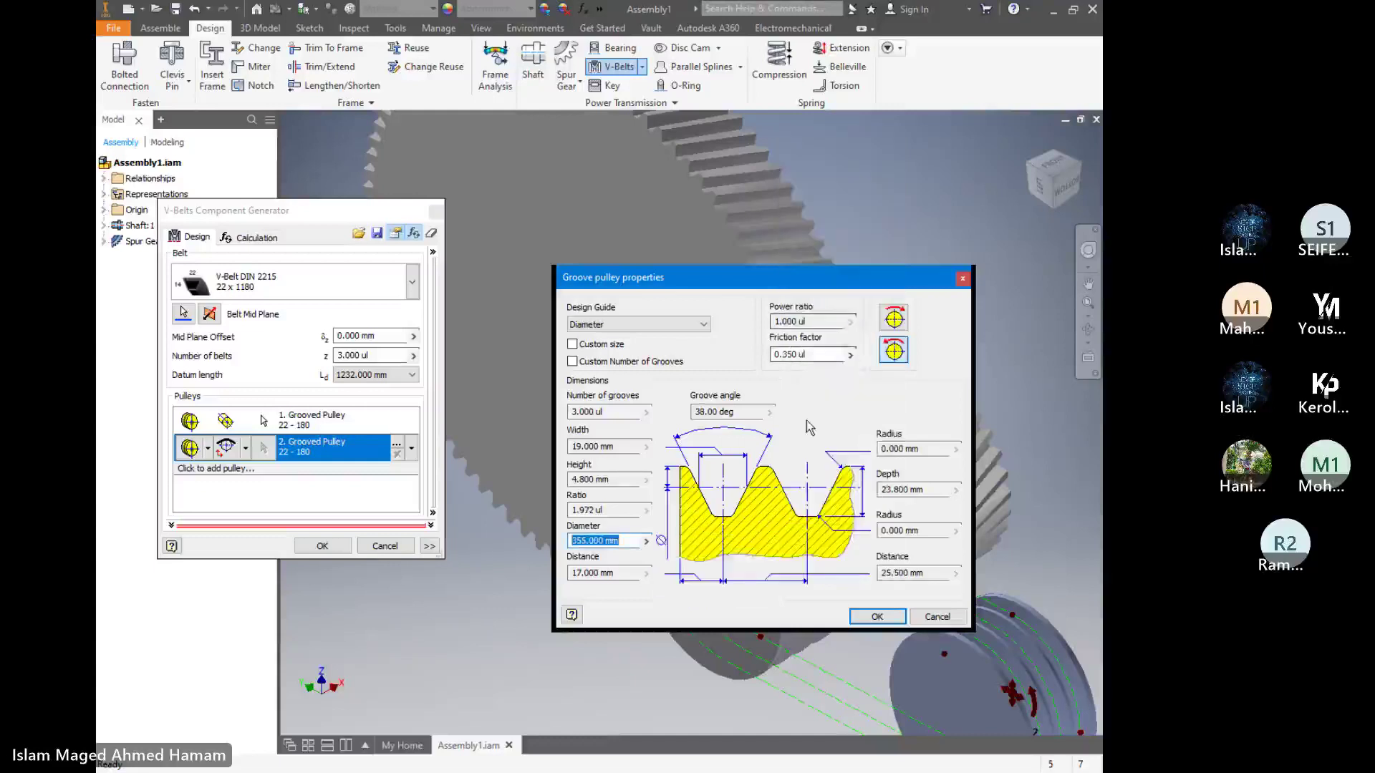
pyautogui.click(874, 617)
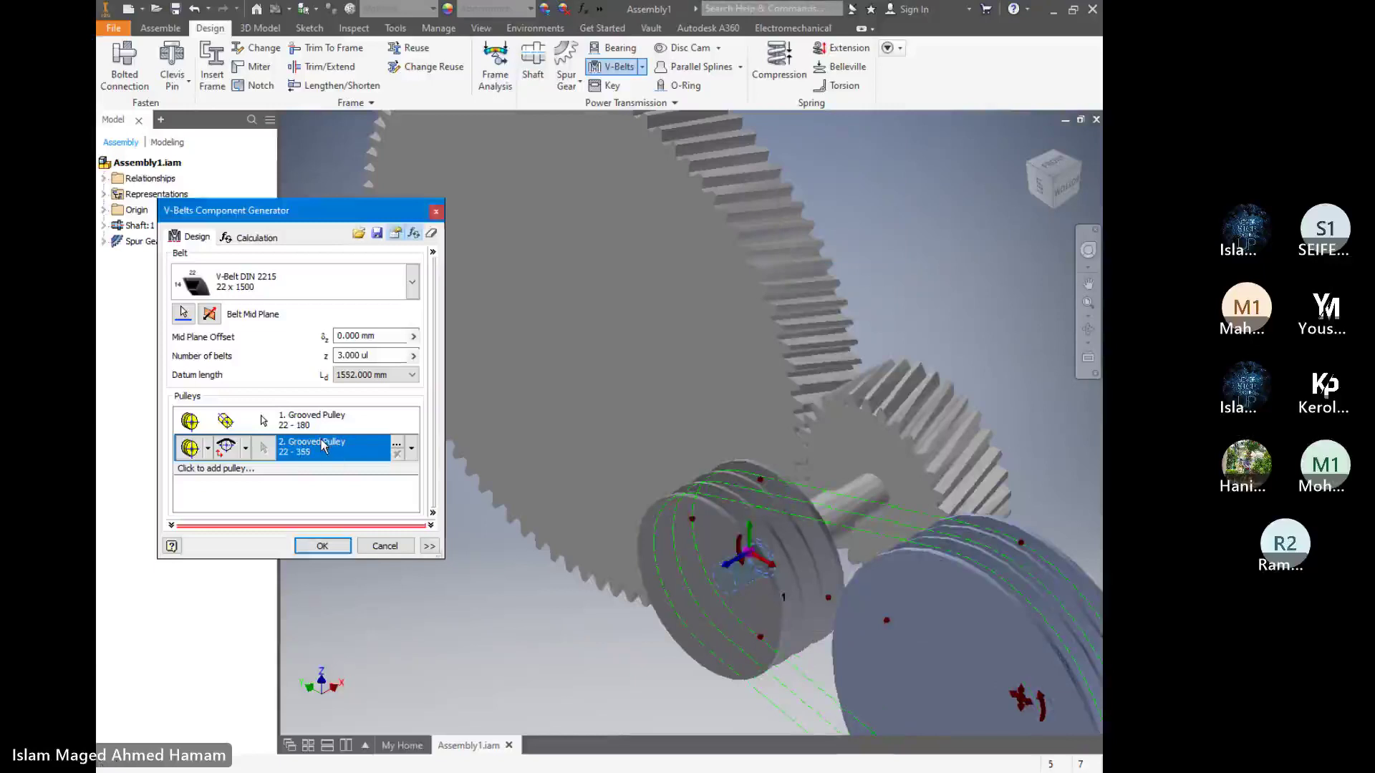
# Set the second grooved pulley to a custom diameter of 360 mm and recalculate the belt strength check
pyautogui.doubleClick(322, 445)
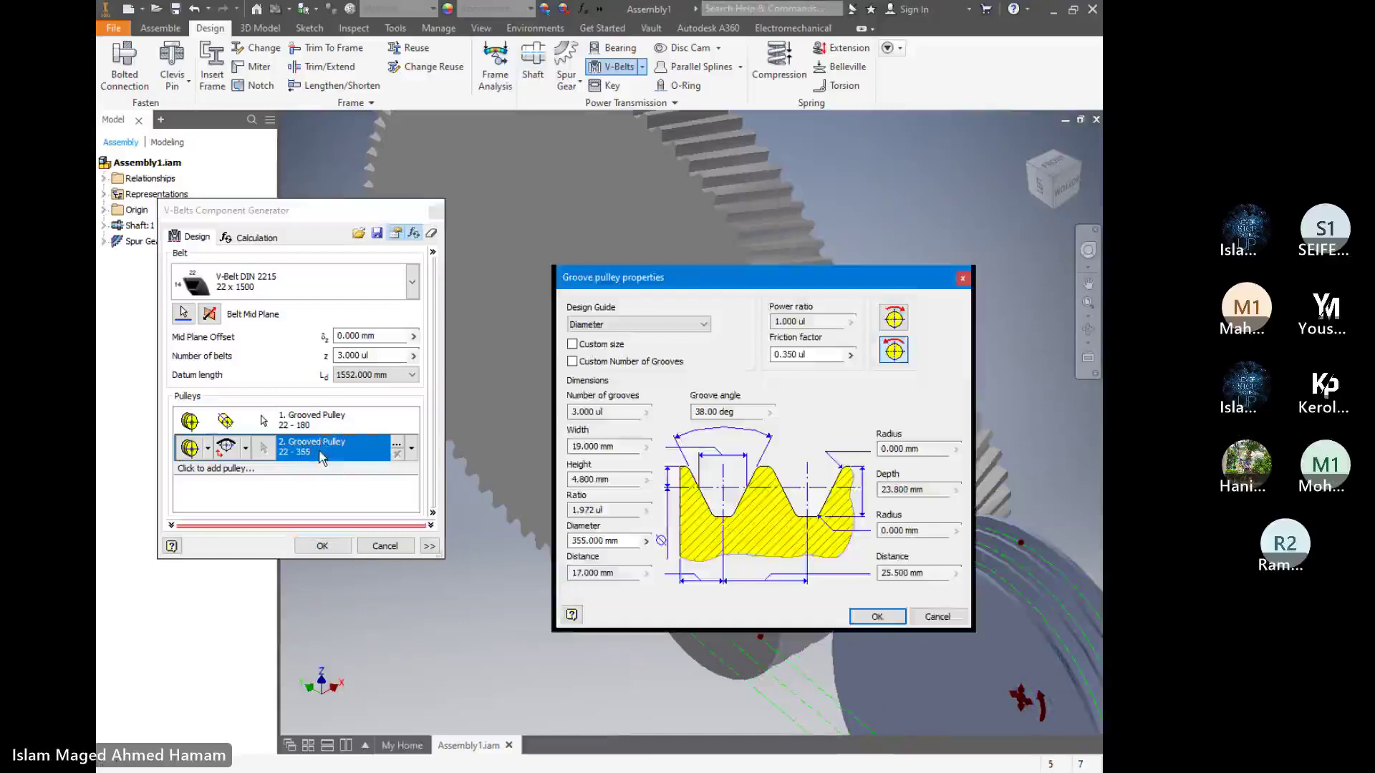
pyautogui.click(578, 541)
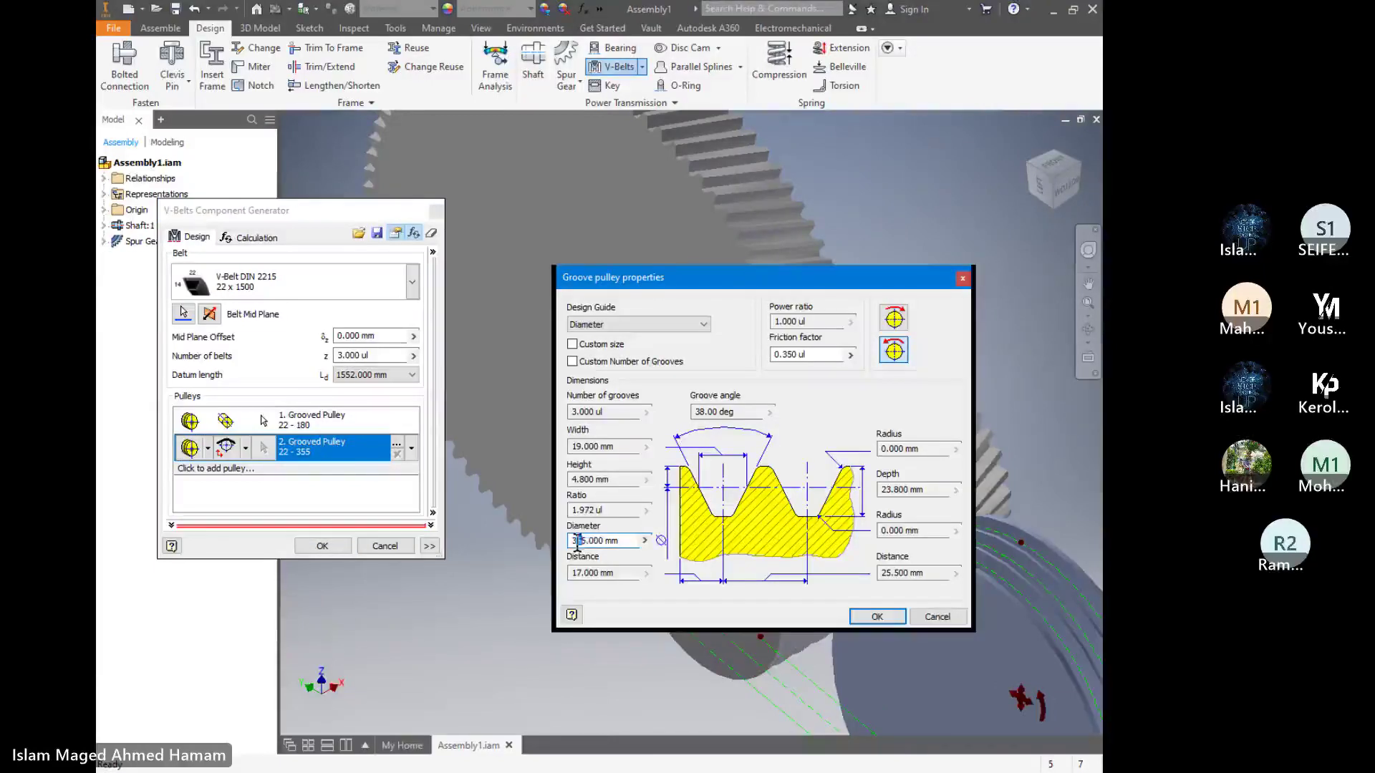
pyautogui.doubleClick(578, 542)
pyautogui.click(582, 542)
pyautogui.moveTo(582, 542); pyautogui.dragTo(573, 542)
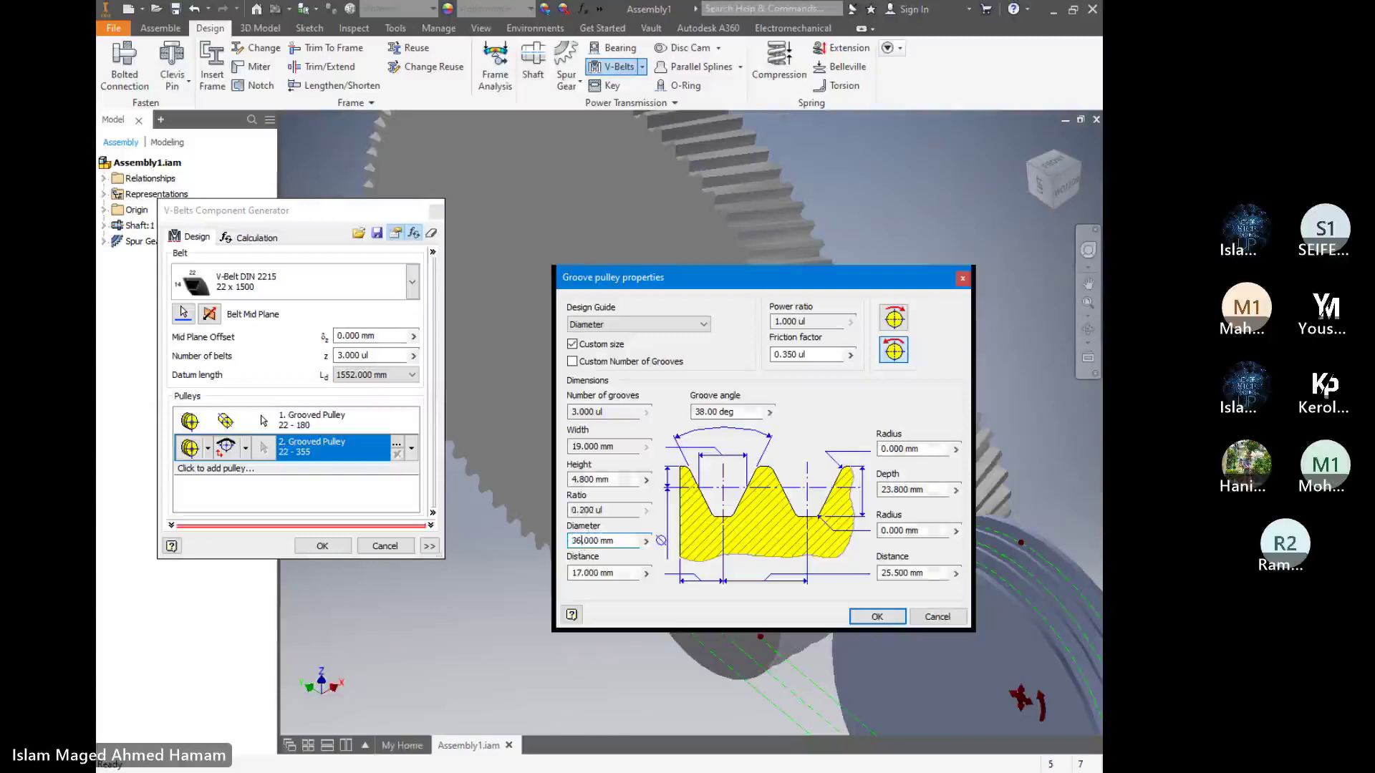
pyautogui.write('60')
pyautogui.click(876, 617)
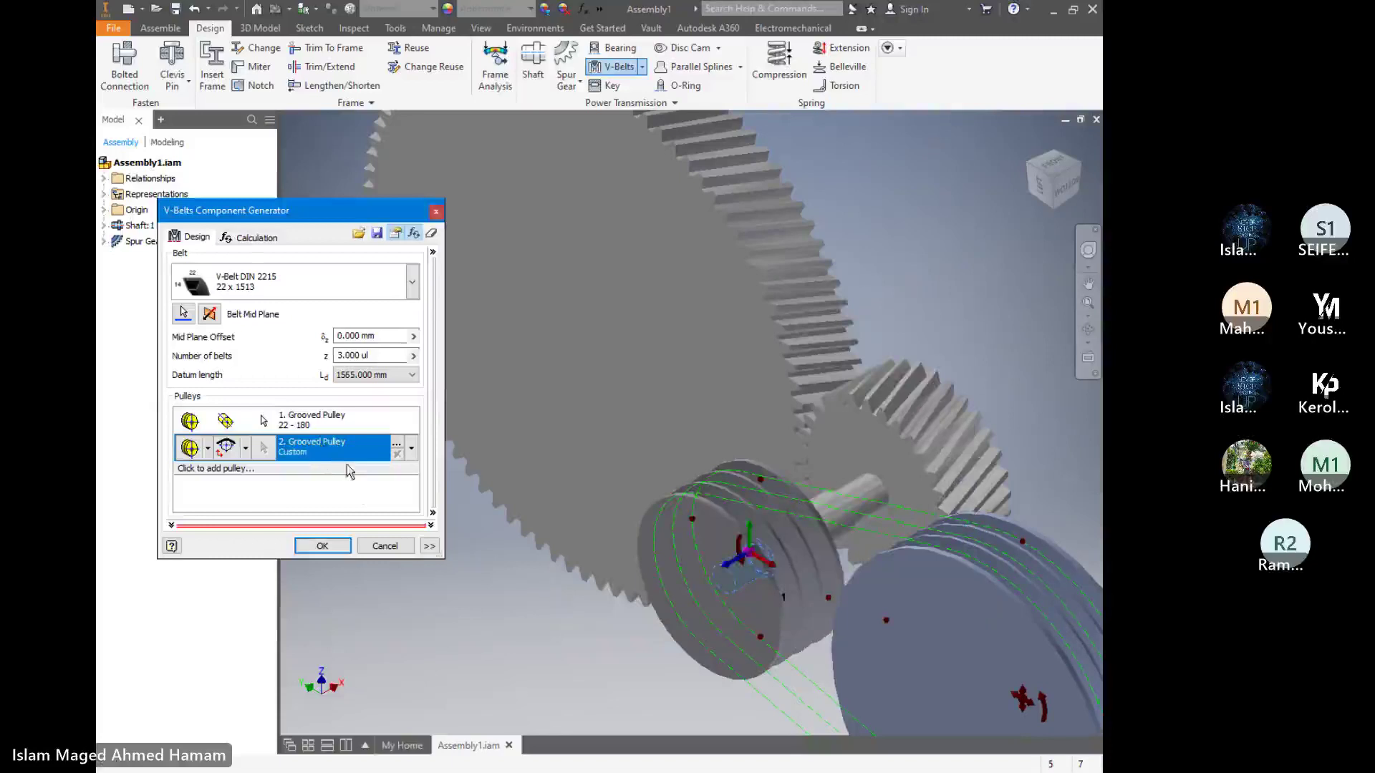
pyautogui.click(252, 238)
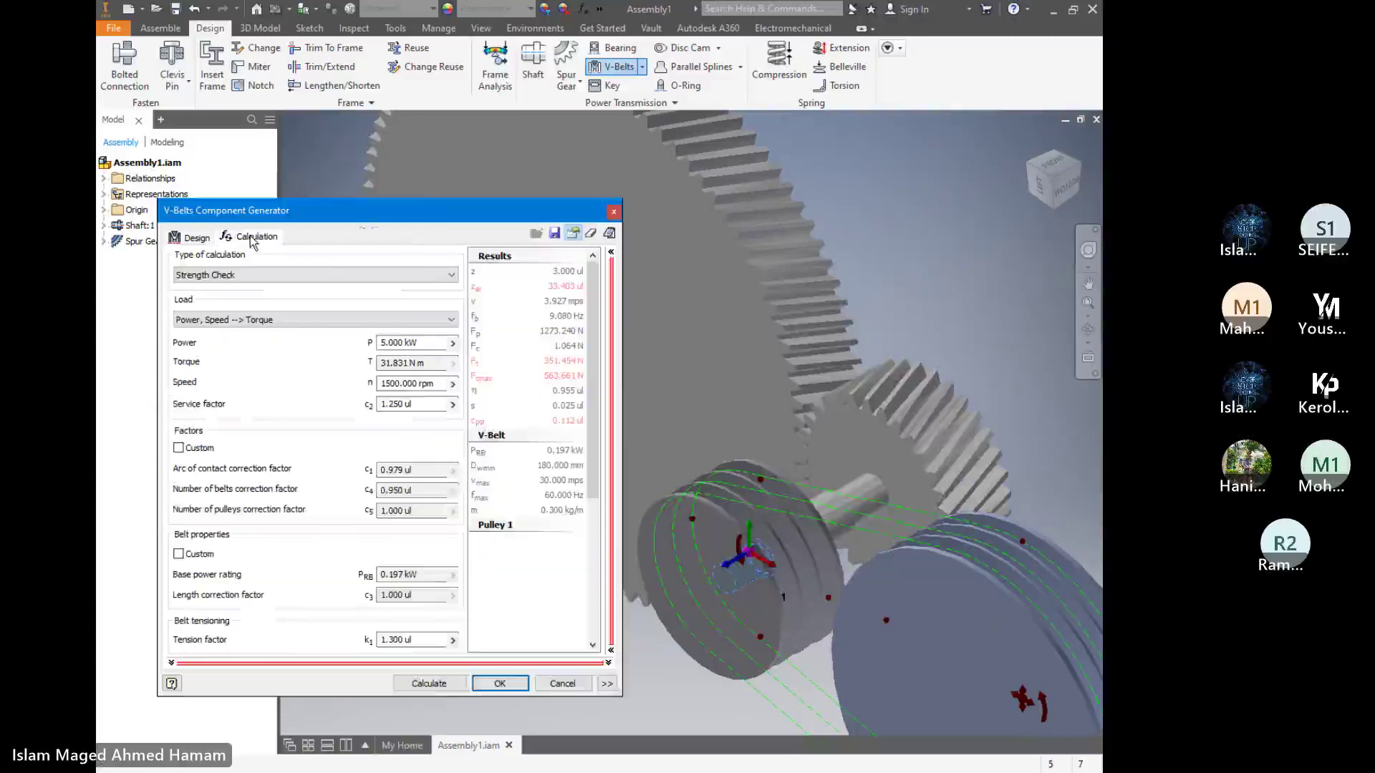
pyautogui.click(444, 685)
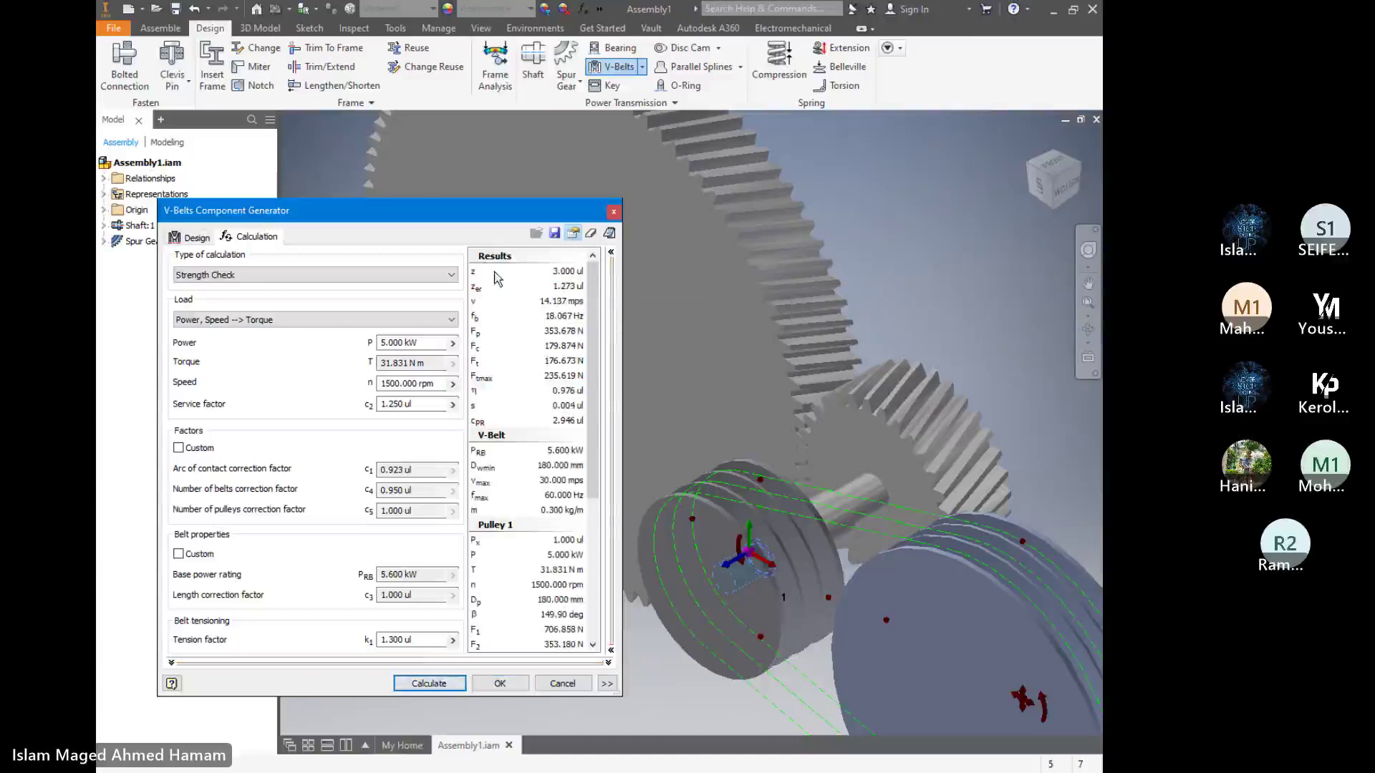
# Set the number of belts to 2 and recalculate the strength check for the V-belt drive
pyautogui.click(193, 239)
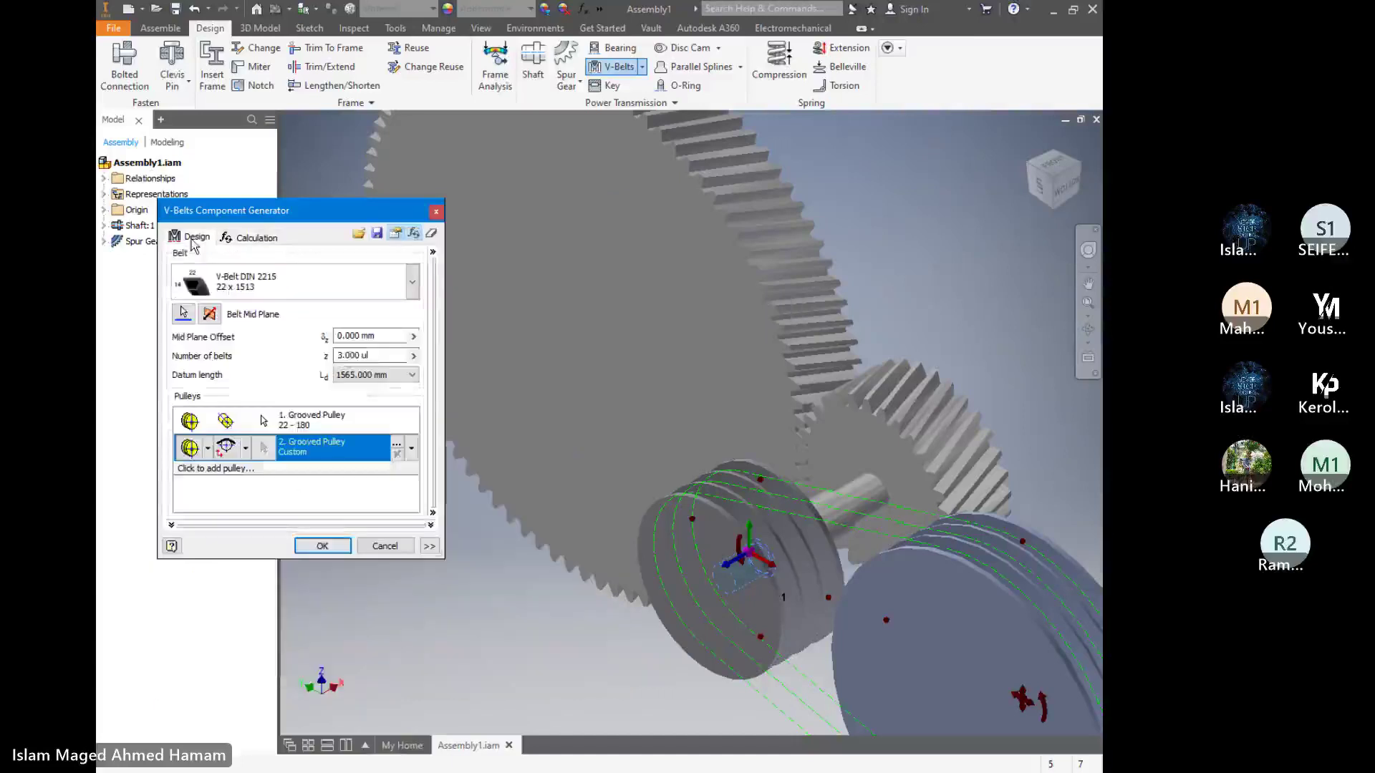
pyautogui.click(335, 356)
pyautogui.write('2')
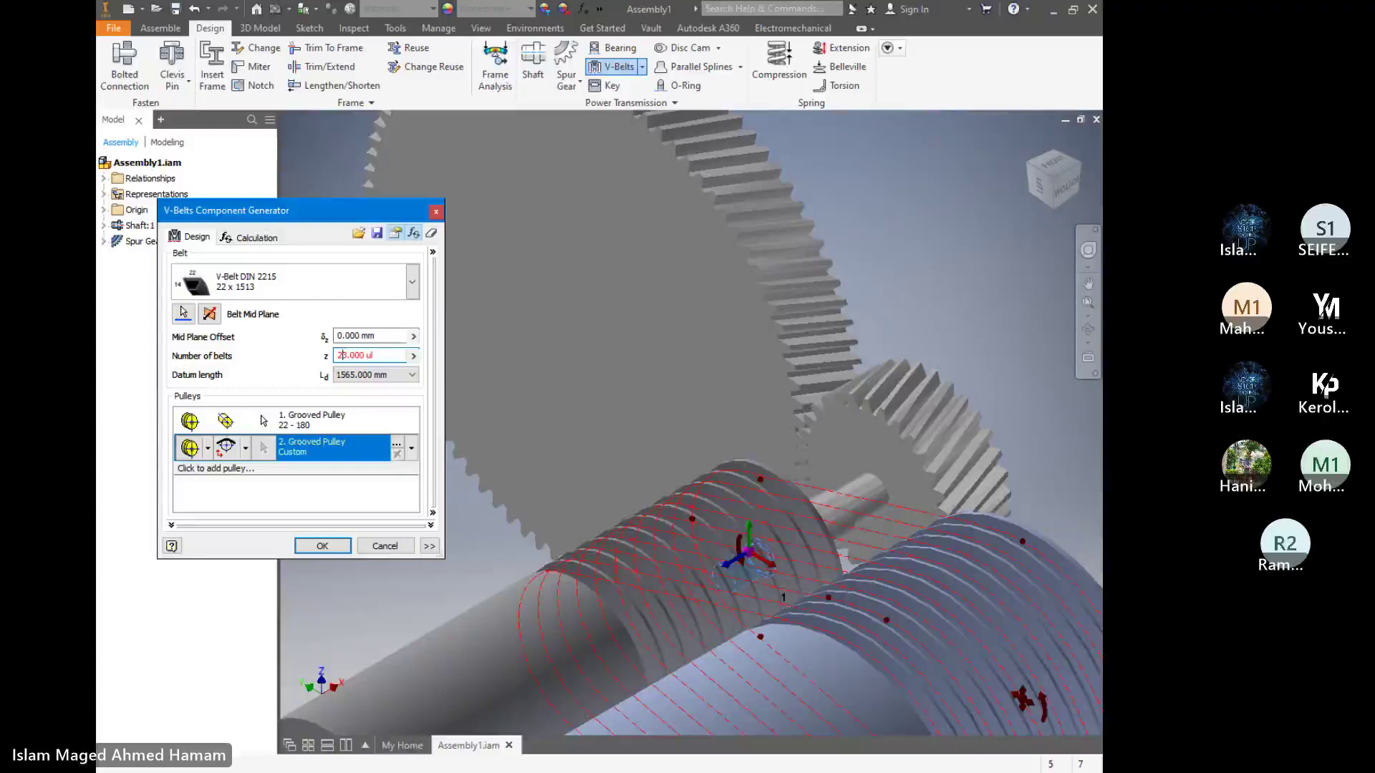
pyautogui.press('Delete')
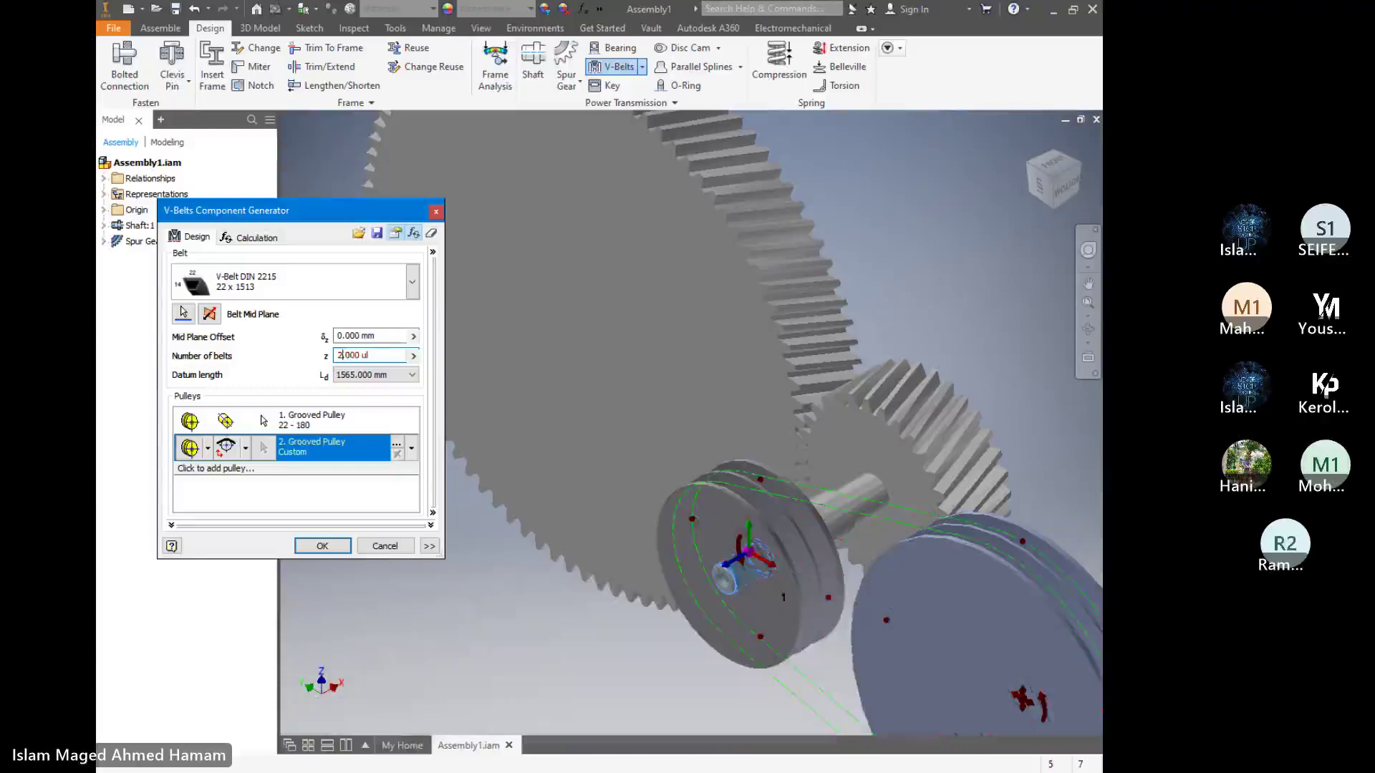
pyautogui.click(245, 237)
pyautogui.click(438, 686)
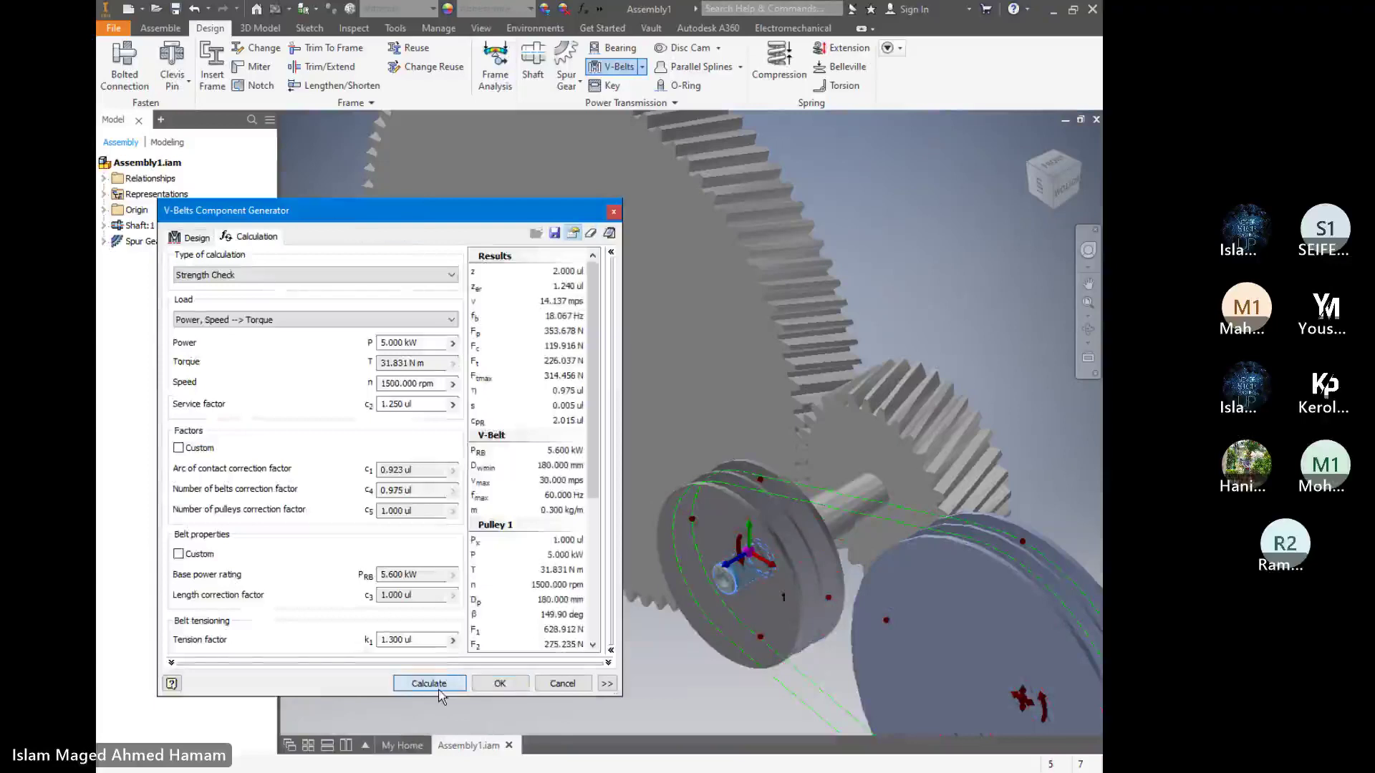